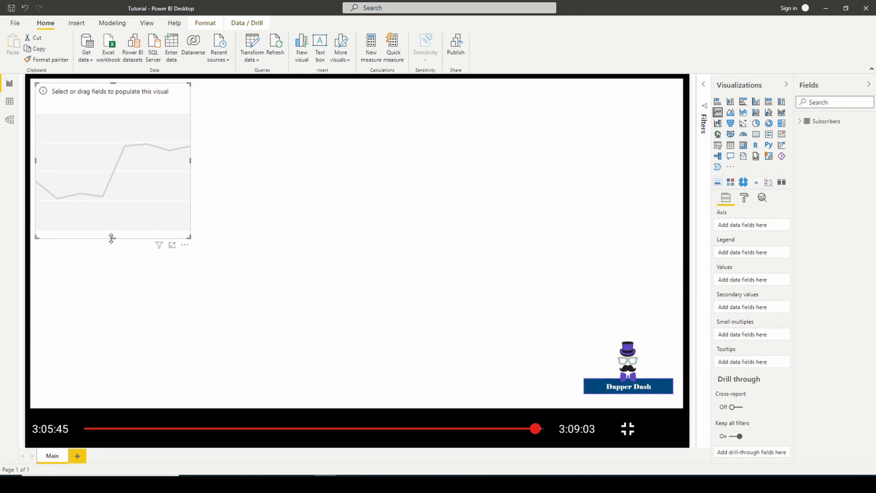
Step: Widen the empty line chart and plot Subscribers as values against plain Date, not the date hierarchy, on the axis
{"action": "left_click_drag", "start_coordinate": [192, 144], "coordinate": [542, 171]}
{"action": "left_click", "coordinate": [803, 121]}
{"action": "left_click_drag", "start_coordinate": [833, 132], "coordinate": [776, 226]}
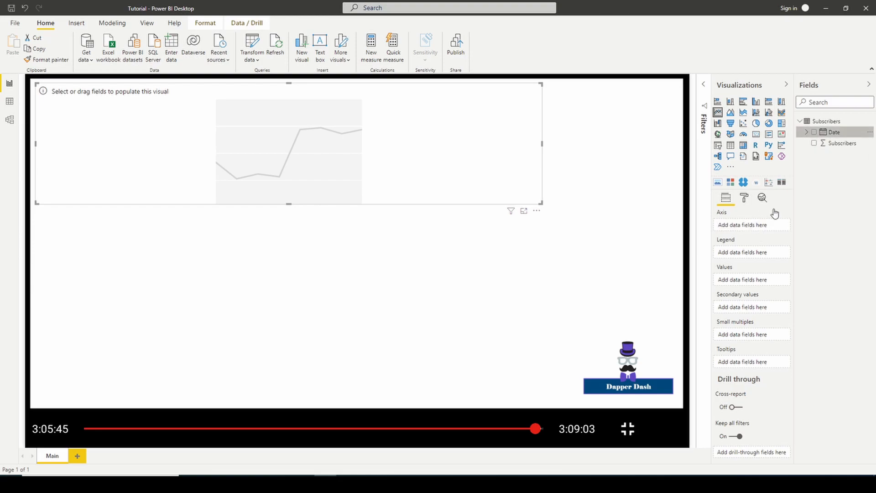
{"action": "left_click", "coordinate": [778, 225]}
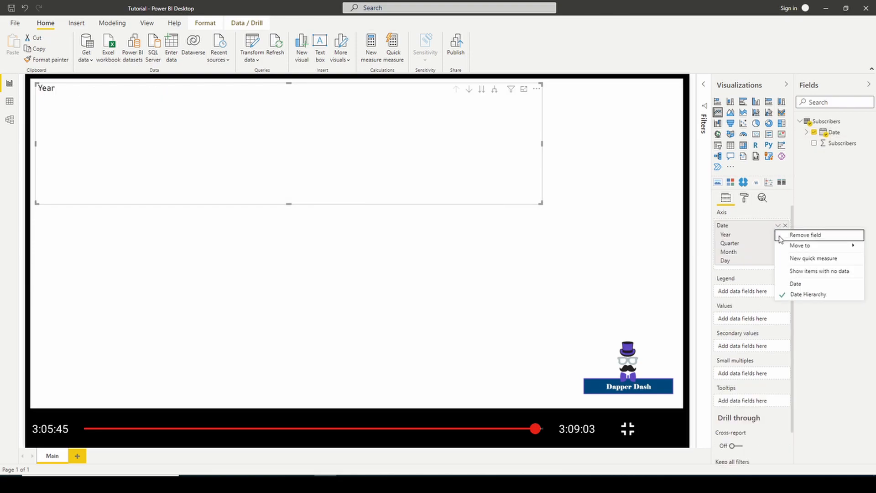
{"action": "left_click", "coordinate": [808, 284]}
{"action": "mouse_move", "coordinate": [842, 143]}
{"action": "left_mouse_down"}
{"action": "mouse_move", "coordinate": [785, 299]}
{"action": "mouse_move", "coordinate": [758, 284]}
{"action": "left_mouse_up"}
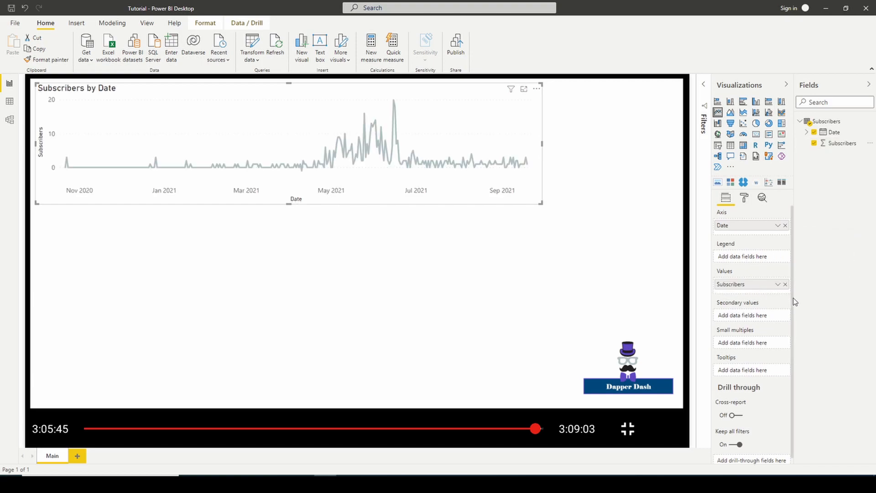
Step: Change the Subscribers line's data color to dark blue
{"action": "left_click", "coordinate": [745, 199]}
{"action": "left_click", "coordinate": [741, 318]}
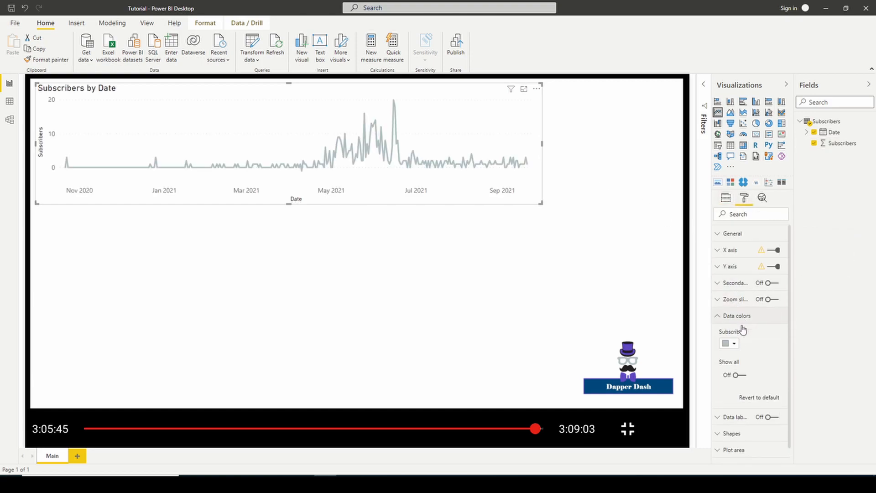
{"action": "left_click", "coordinate": [730, 343]}
{"action": "left_click", "coordinate": [802, 202]}
Step: Turn off the Y axis title of the line chart
{"action": "left_click", "coordinate": [729, 268]}
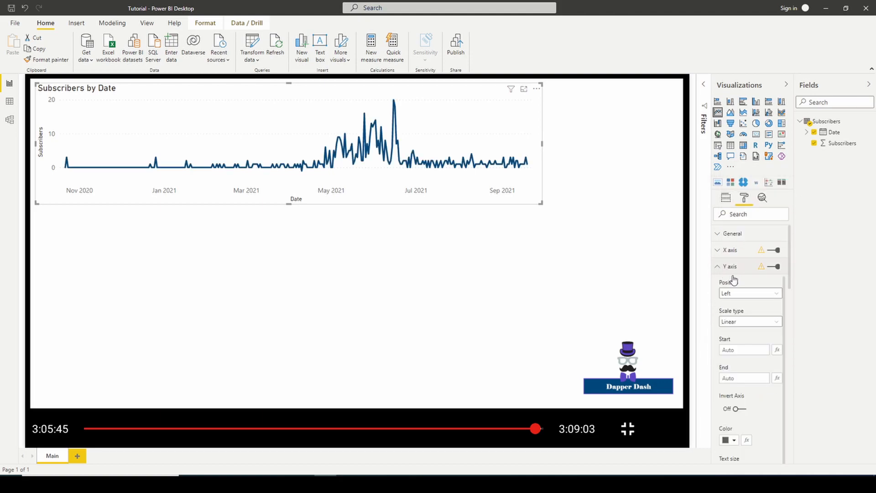
{"action": "scroll", "coordinate": [747, 330], "scroll_direction": "down", "scroll_amount": 5}
{"action": "left_click", "coordinate": [743, 364]}
{"action": "scroll", "coordinate": [742, 320], "scroll_direction": "up", "scroll_amount": 5}
{"action": "left_click", "coordinate": [732, 270]}
Step: Turn off the X axis title of the line chart
{"action": "left_click", "coordinate": [731, 251]}
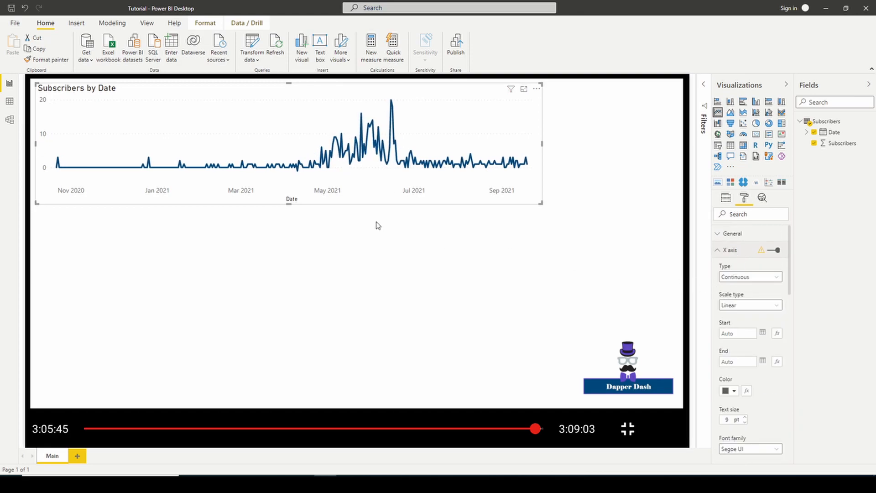
{"action": "scroll", "coordinate": [747, 381], "scroll_direction": "down", "scroll_amount": 4}
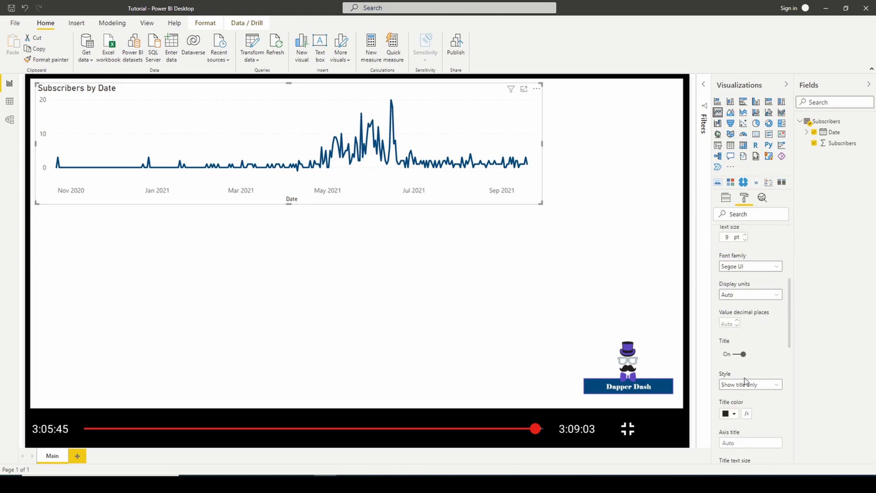
{"action": "left_click", "coordinate": [742, 354]}
{"action": "scroll", "coordinate": [743, 315], "scroll_direction": "up", "scroll_amount": 5}
{"action": "left_click", "coordinate": [725, 251]}
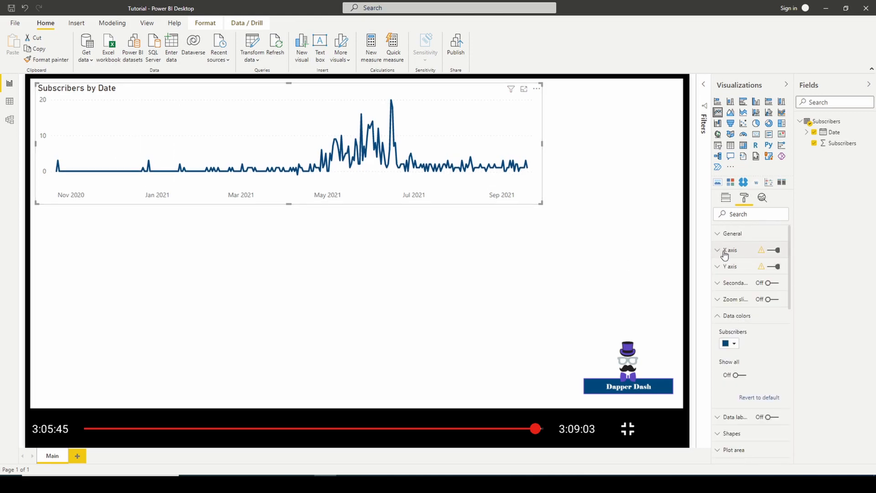
Step: Change the chart's title text to "Daily Subscribers" and turn off its background
{"action": "left_click", "coordinate": [730, 315]}
{"action": "left_click", "coordinate": [730, 383]}
{"action": "scroll", "coordinate": [747, 292], "scroll_direction": "down", "scroll_amount": 3}
{"action": "left_click", "coordinate": [737, 273]}
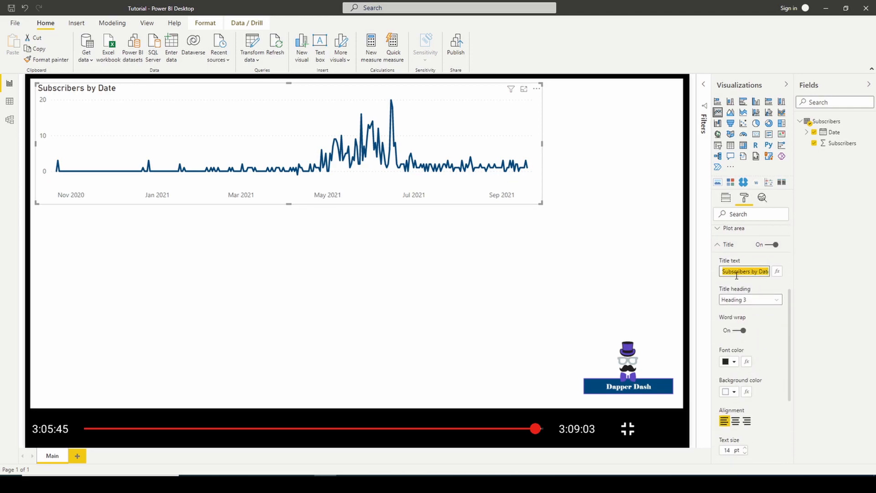
{"action": "type", "text": "Daily Subscribers"}
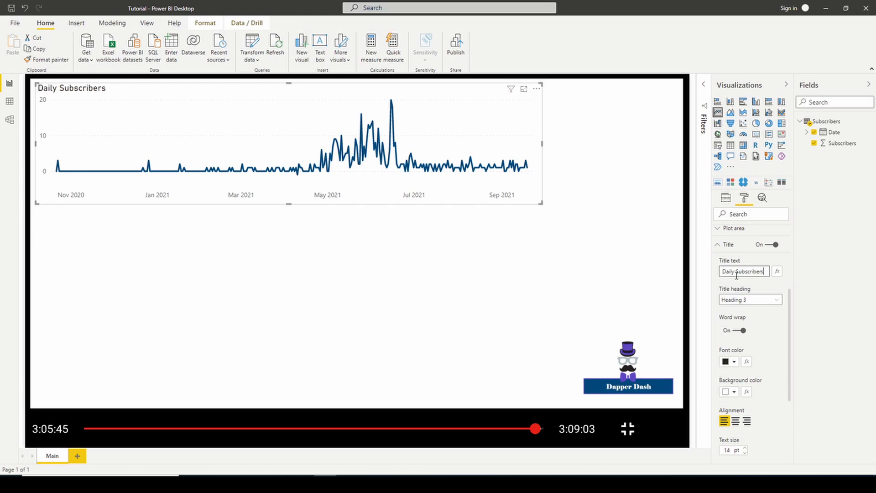
{"action": "left_click", "coordinate": [729, 245]}
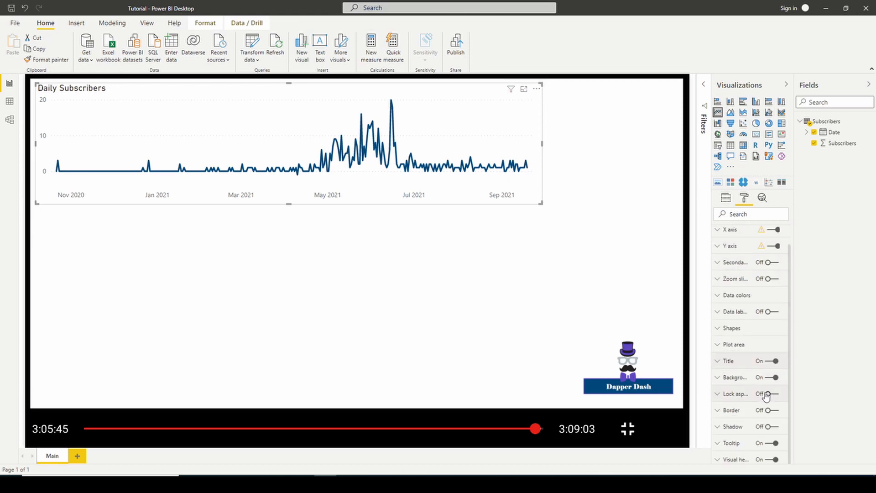
{"action": "left_click", "coordinate": [772, 377]}
{"action": "left_click", "coordinate": [446, 303]}
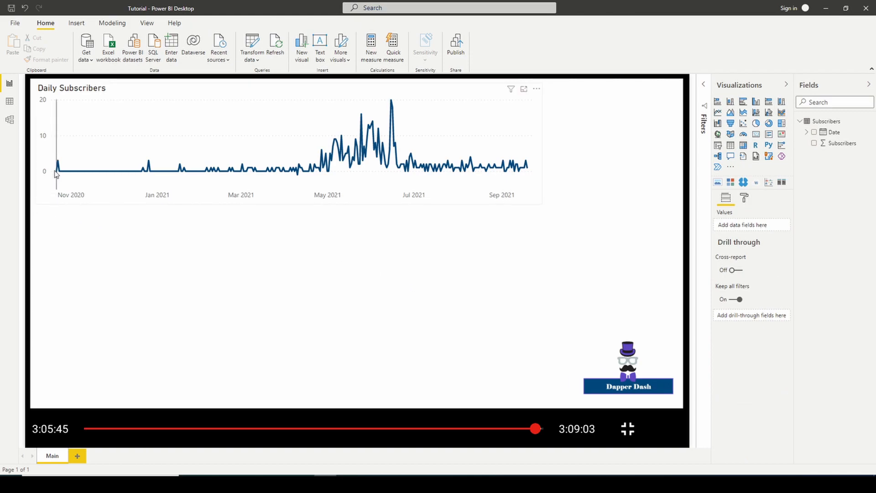
Step: Duplicate the Daily Subscribers chart and place the copy directly below the original, aligned with its edges
{"action": "mouse_move", "coordinate": [55, 175]}
{"action": "mouse_move", "coordinate": [528, 175]}
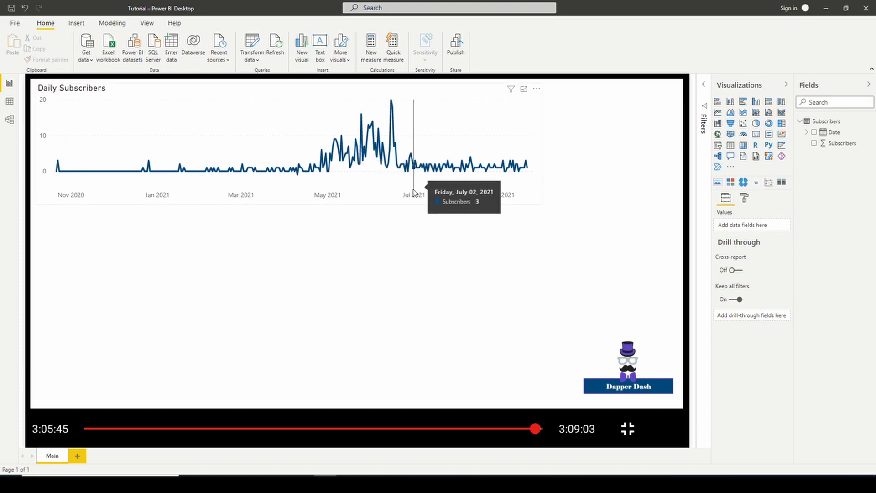
{"action": "left_click", "coordinate": [361, 204]}
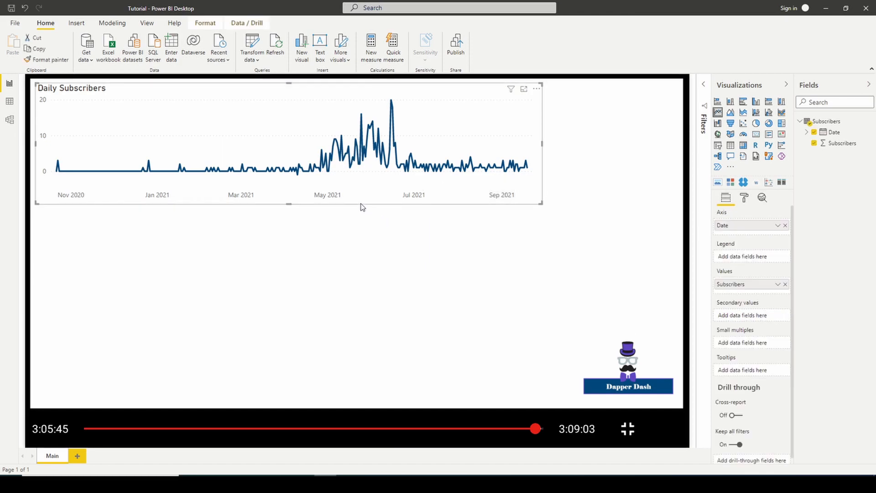
{"action": "key", "text": "ctrl+c"}
{"action": "key", "text": "ctrl+v"}
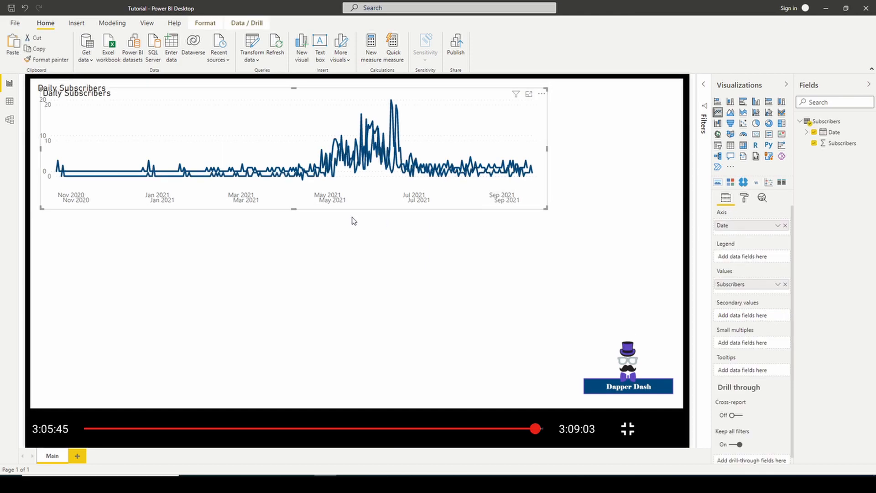
{"action": "left_click_drag", "start_coordinate": [358, 211], "coordinate": [356, 329]}
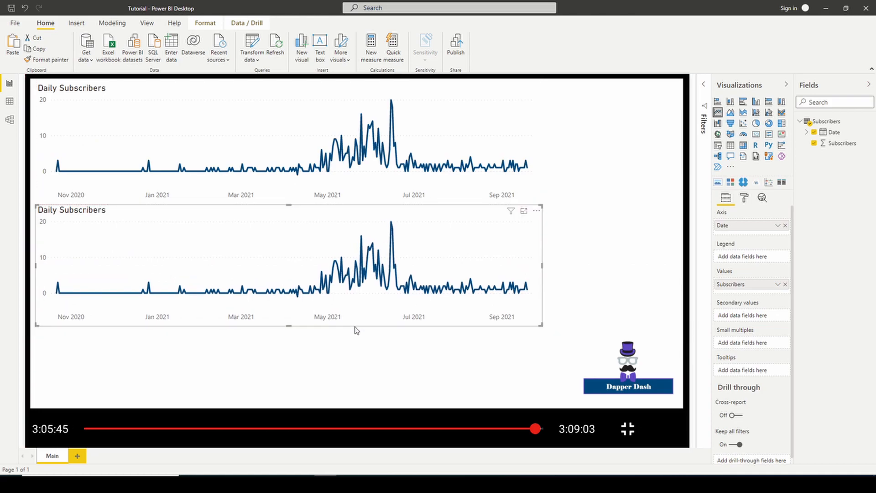
{"action": "left_click", "coordinate": [605, 209]}
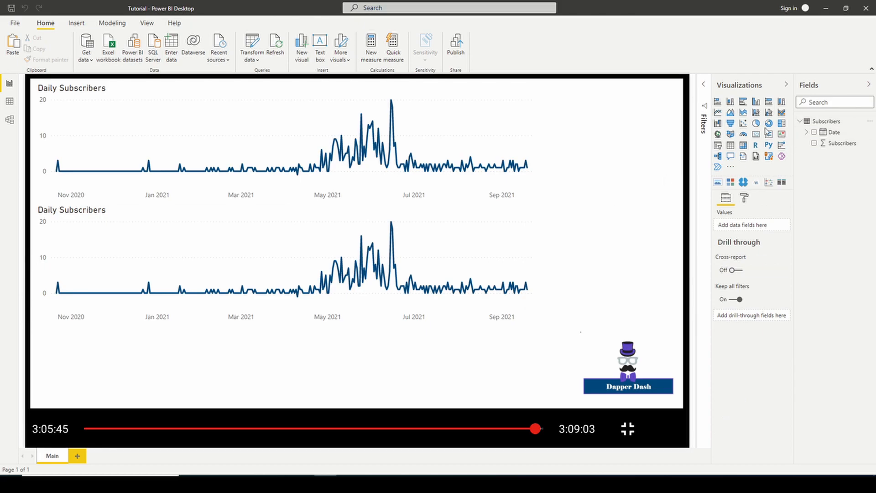
Step: Add a new measure named TimeFrameSubscribers to the Subscribers table
{"action": "right_click", "coordinate": [823, 123]}
{"action": "left_click", "coordinate": [764, 130]}
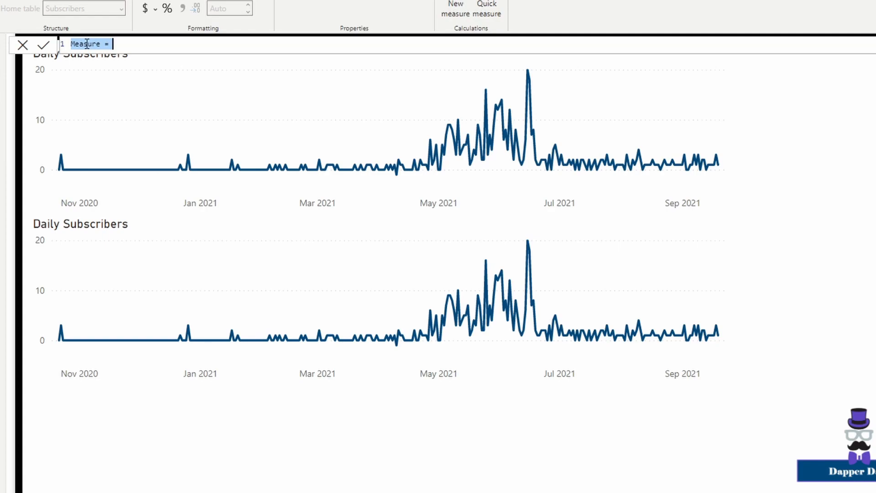
{"action": "double_click", "coordinate": [87, 43]}
{"action": "type", "text": "TimeFrameS"}
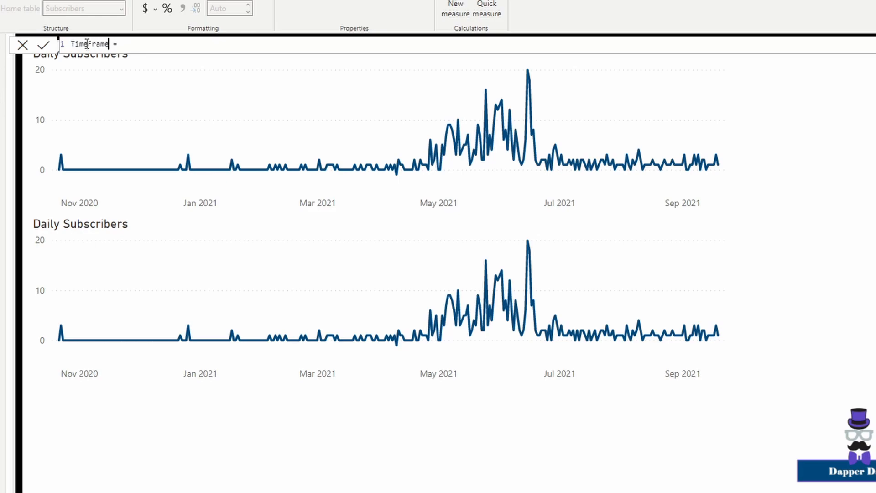
{"action": "type", "text": "ubscribers"}
Step: Begin the measure's formula on a new line with CALCULATE(Sum(Subscribers[Subscribers]), as the expression, followed by a line break
{"action": "key", "text": "shift+Return"}
{"action": "type", "text": "CAL"}
{"action": "key", "text": "Tab"}
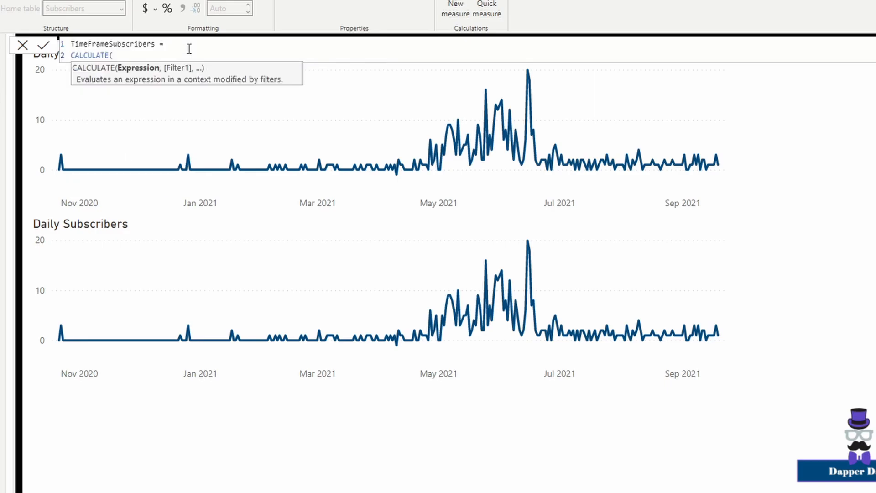
{"action": "type", "text": "Sum("}
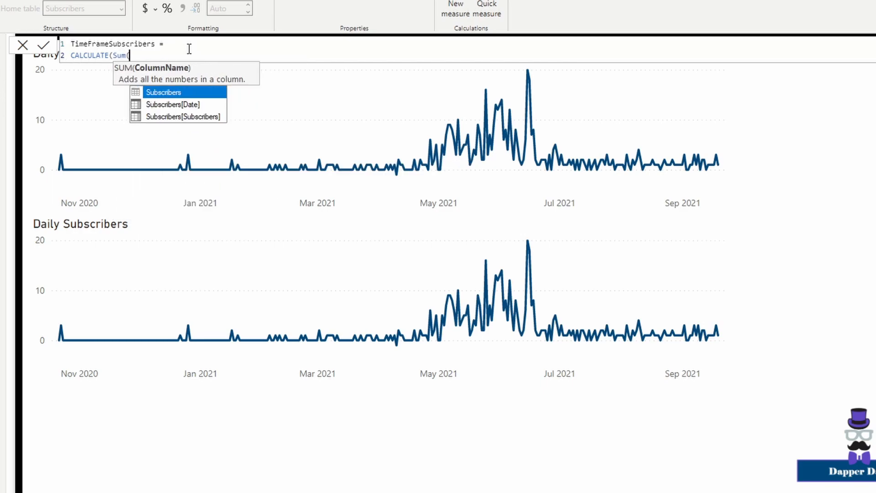
{"action": "type", "text": "Subs"}
{"action": "key", "text": "Down"}
{"action": "key", "text": "Down"}
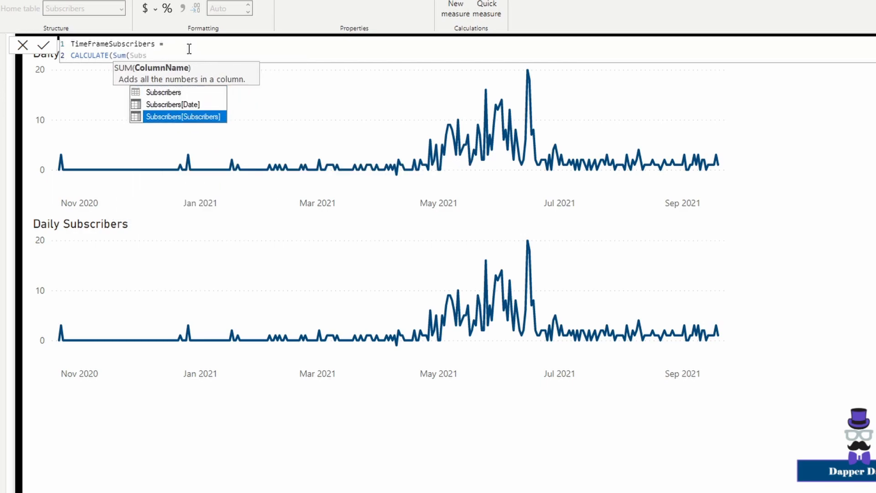
{"action": "key", "text": "Tab"}
{"action": "type", "text": ")"}
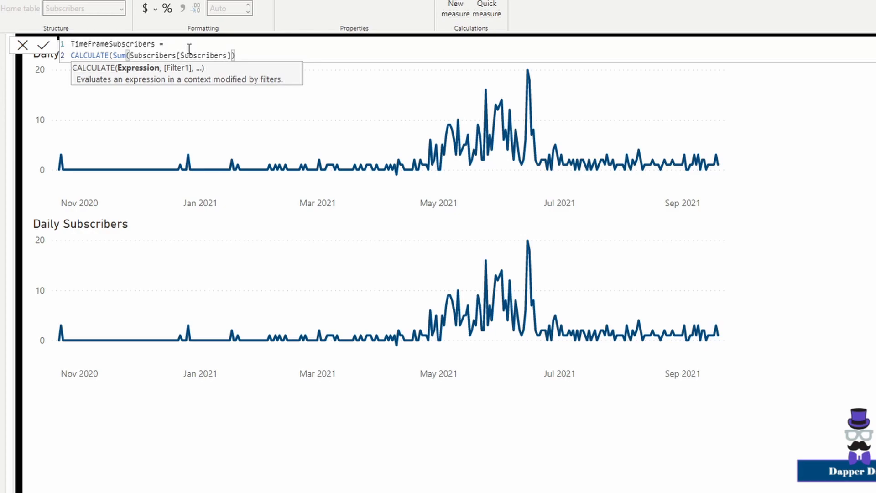
{"action": "type", "text": ","}
{"action": "key", "text": "shift+Return"}
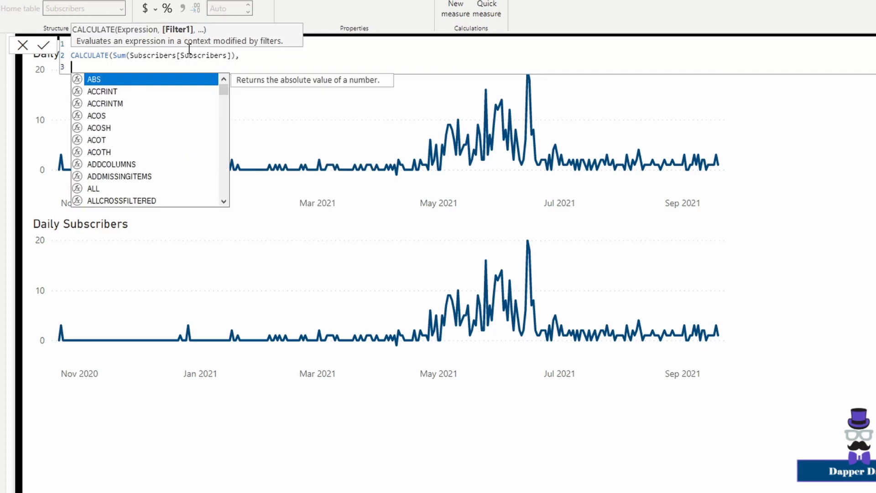
{"action": "key", "text": "Tab"}
{"action": "type", "text": "Fil"}
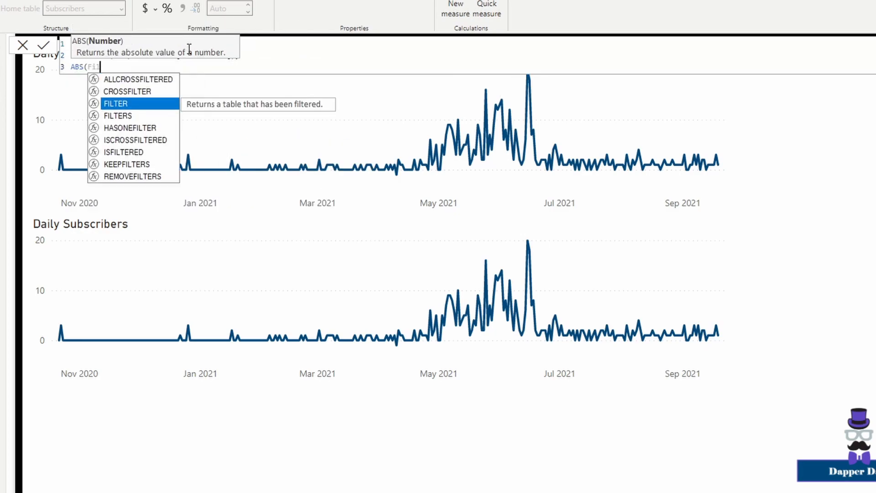
{"action": "key", "text": "BackSpace"}
{"action": "key", "text": "BackSpace"}
{"action": "key", "text": "BackSpace"}
{"action": "key", "text": "BackSpace"}
{"action": "key", "text": "BackSpace"}
{"action": "key", "text": "BackSpace"}
{"action": "key", "text": "BackSpace"}
{"action": "key", "text": "BackSpace"}
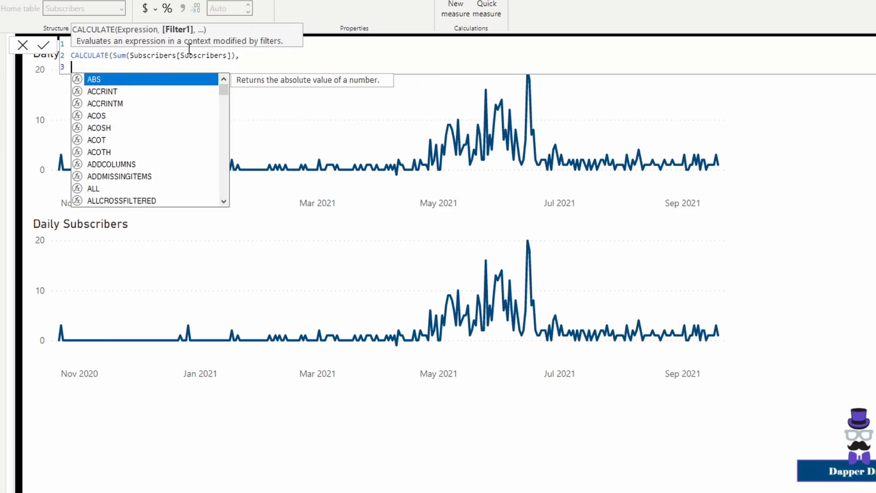
{"action": "key", "text": "Escape"}
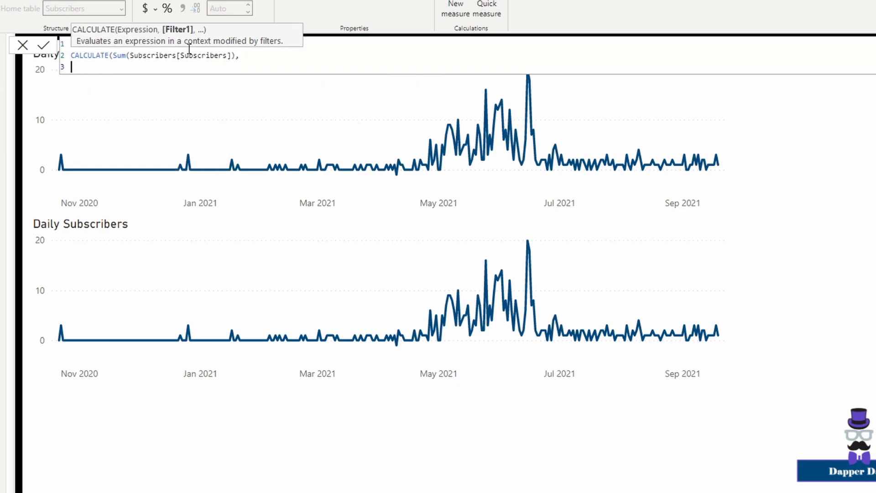
Step: Add FILTER(ALLSELECTED(Subscribers), as the filter argument of CALCULATE and start a new line
{"action": "type", "text": "Filt"}
{"action": "key", "text": "Tab"}
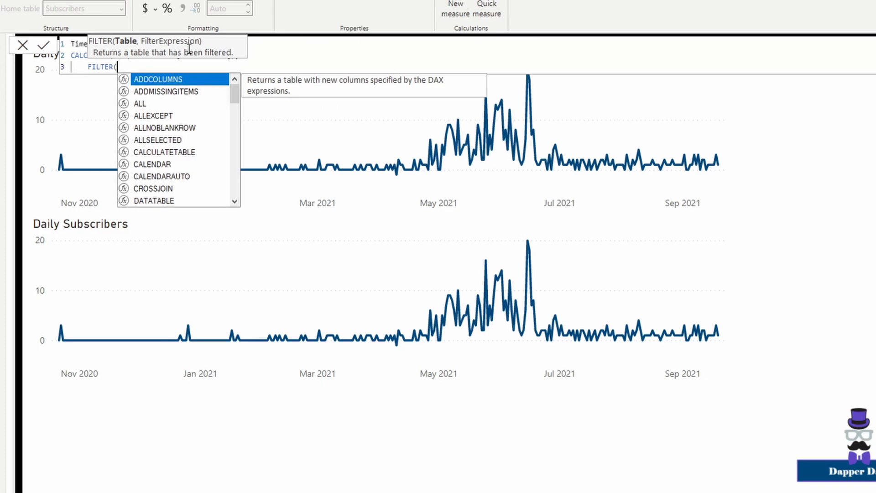
{"action": "type", "text": "al"}
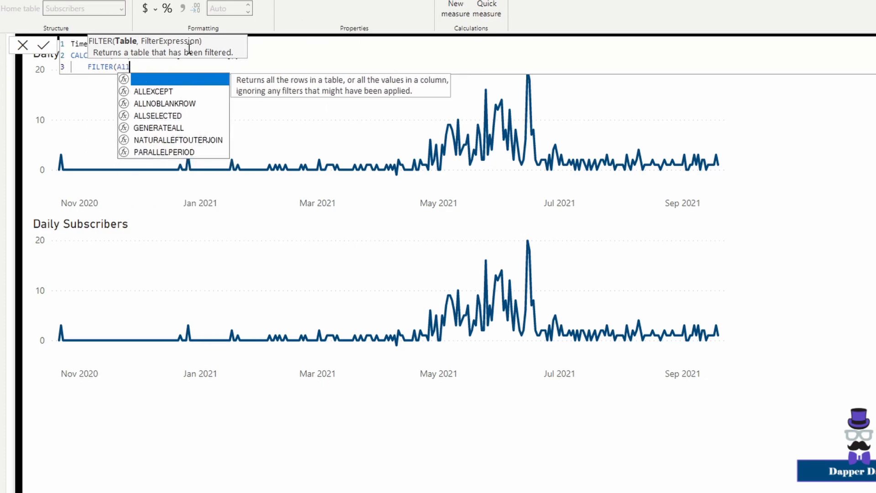
{"action": "key", "text": "Down"}
{"action": "key", "text": "Down"}
{"action": "key", "text": "Down"}
{"action": "key", "text": "Tab"}
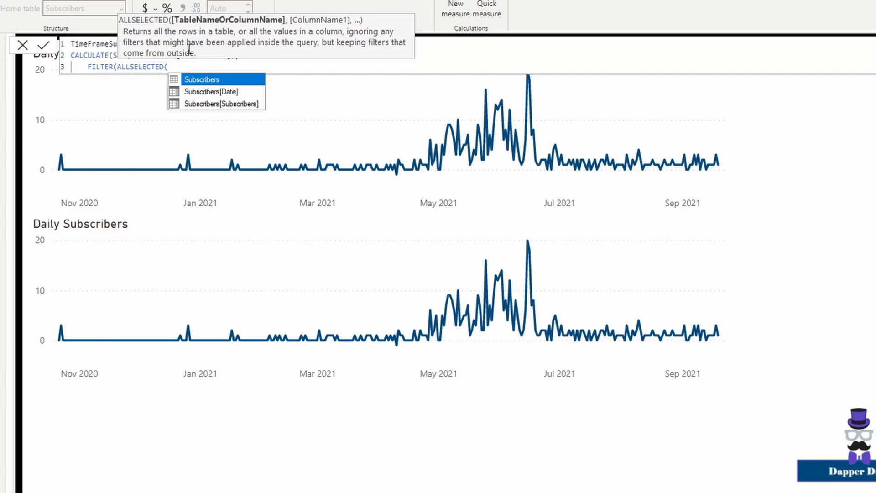
{"action": "key", "text": "Tab"}
{"action": "type", "text": ")"}
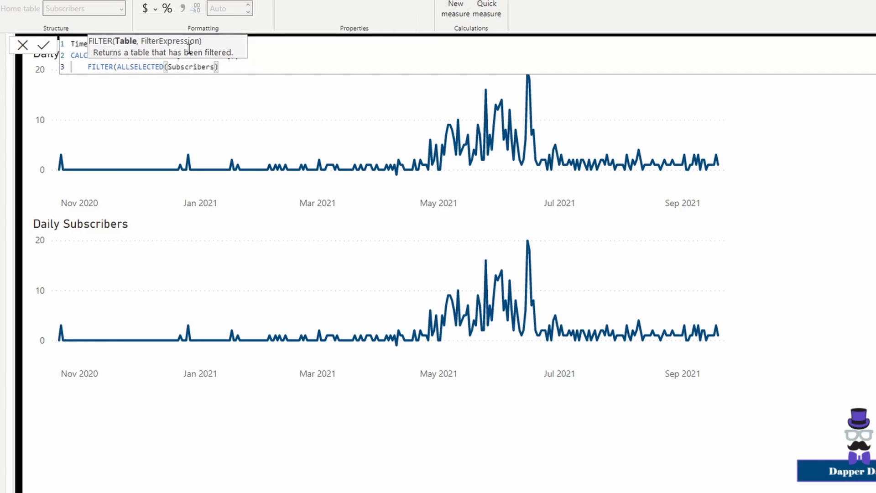
{"action": "type", "text": ","}
{"action": "key", "text": "shift+Return"}
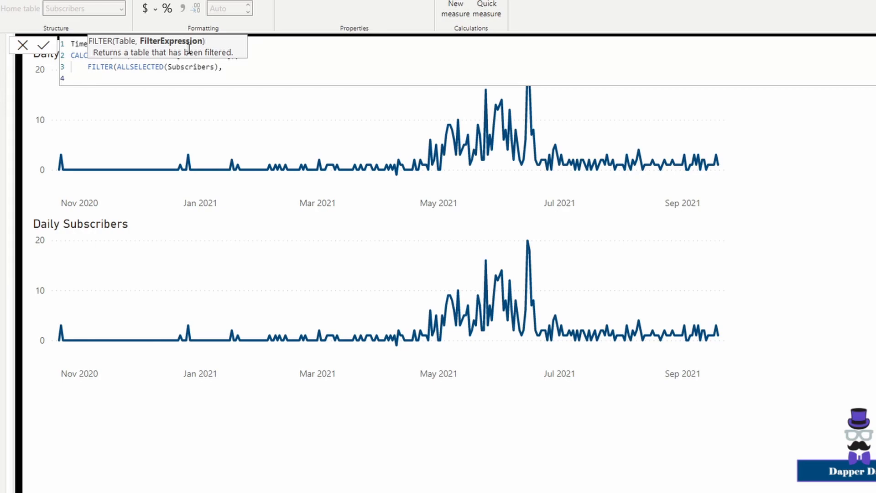
Step: Complete the measure's filter condition with Subscribers[Date] <= Max(Subscribers[Date])) and close CALCULATE with a parenthesis on a new line
{"action": "type", "text": "Sub"}
{"action": "key", "text": "Down"}
{"action": "key", "text": "Tab"}
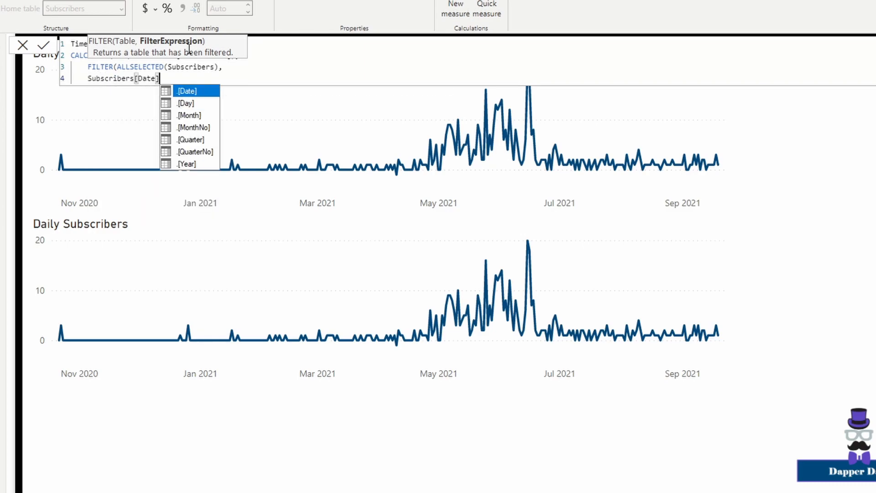
{"action": "type", "text": "<"}
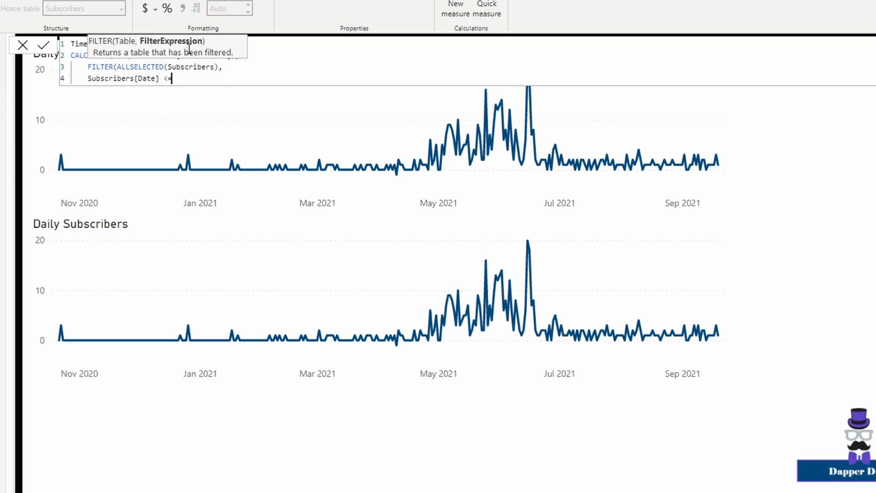
{"action": "type", "text": "= Max("}
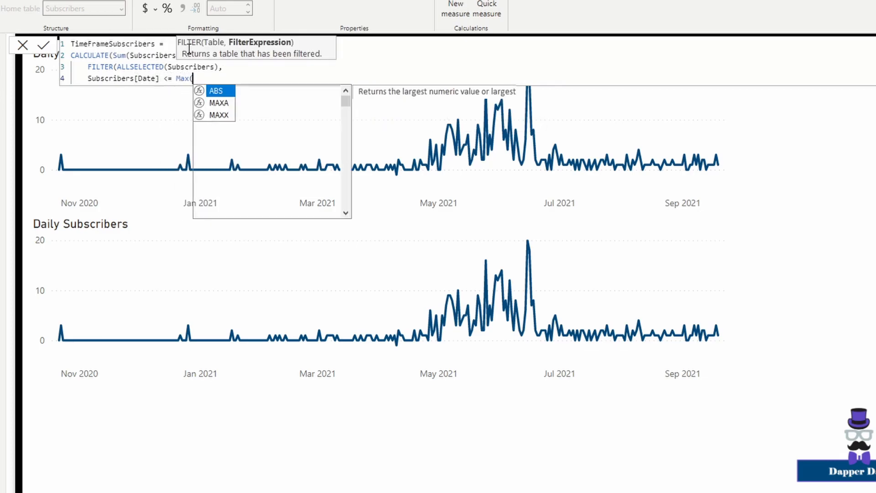
{"action": "type", "text": "Subs"}
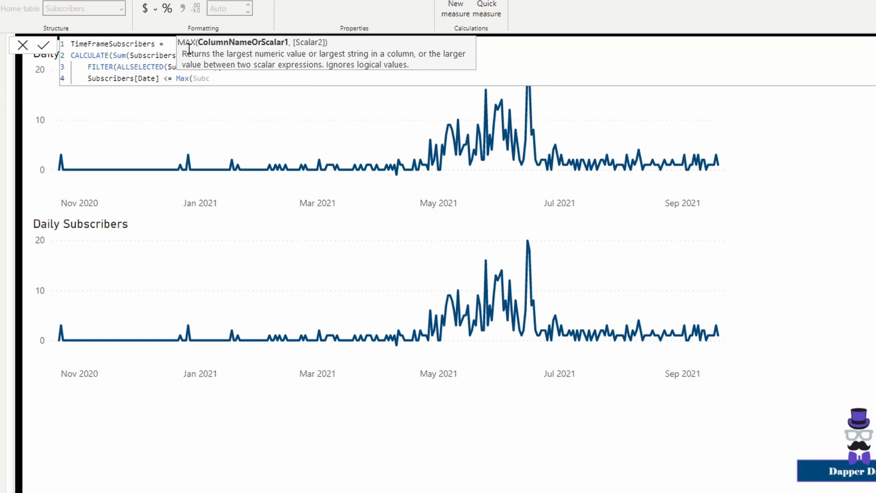
{"action": "type", "text": "cribers[Date]"}
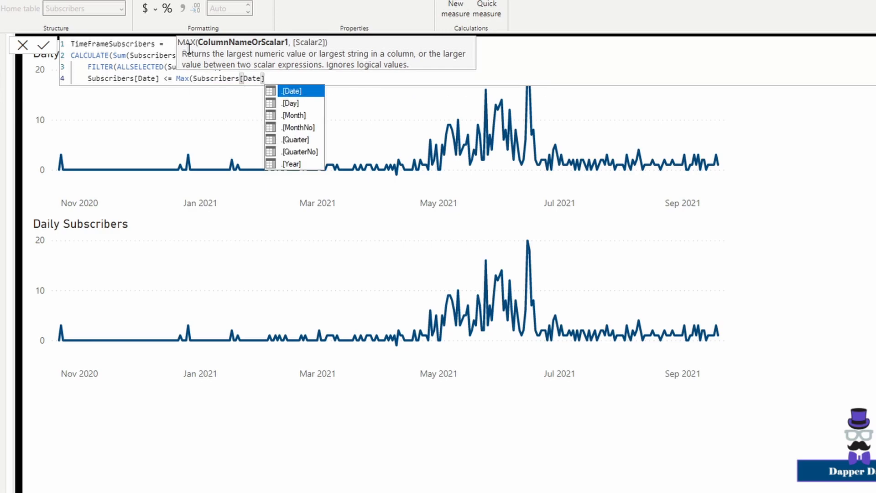
{"action": "type", "text": "))"}
{"action": "key", "text": "shift+Return"}
{"action": "type", "text": ")"}
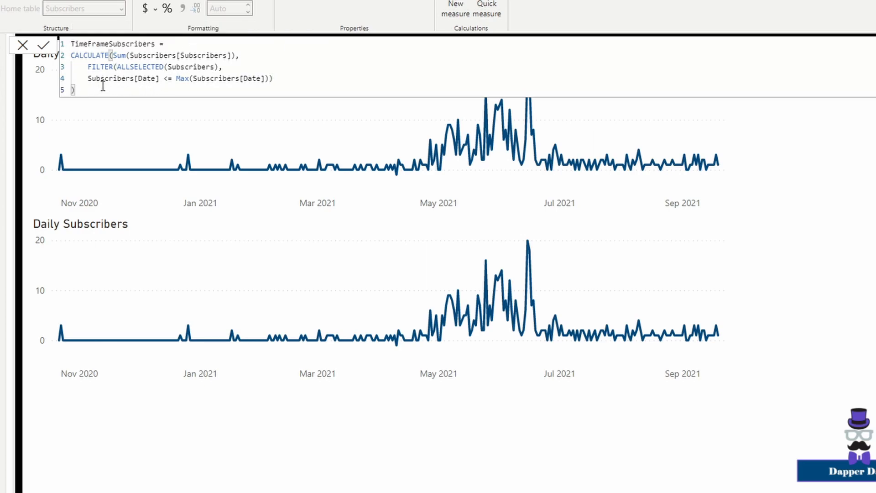
Step: Review the CALCULATE expression and its summed Subscribers column, and commit the TimeFrameSubscribers measure
{"action": "left_click_drag", "start_coordinate": [89, 89], "coordinate": [71, 54]}
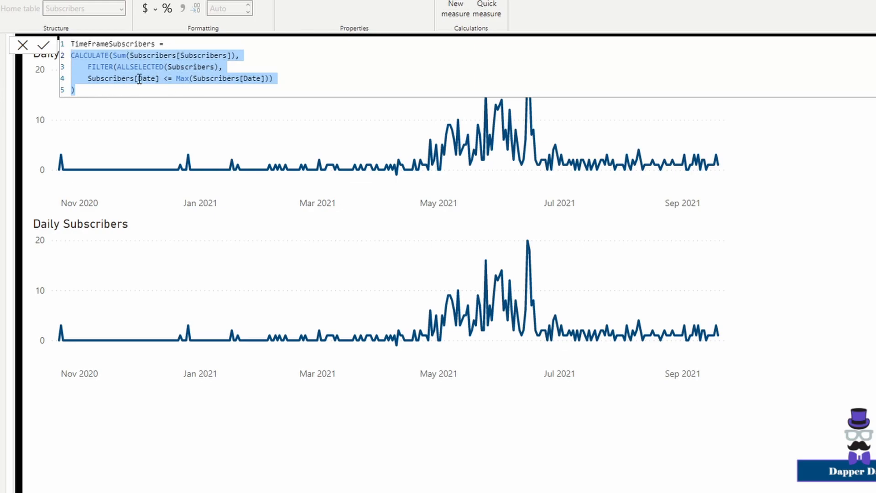
{"action": "left_click", "coordinate": [89, 78]}
{"action": "left_click_drag", "start_coordinate": [95, 79], "coordinate": [232, 55]}
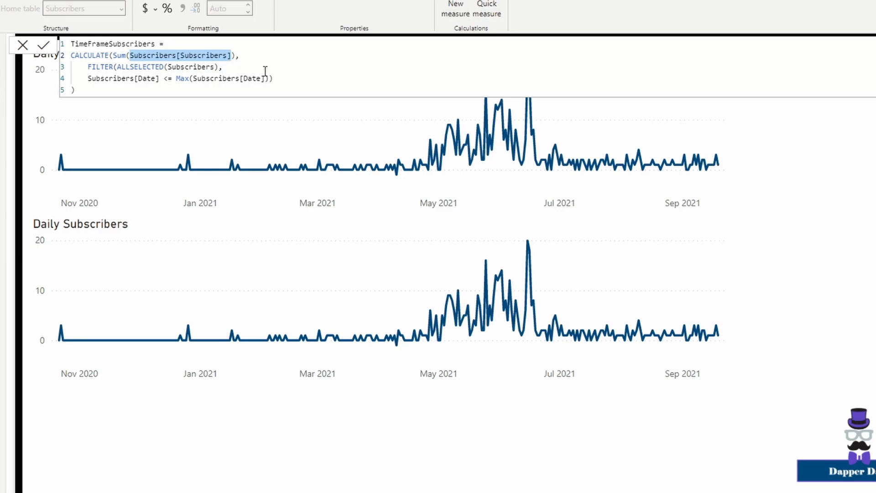
{"action": "left_click", "coordinate": [288, 71]}
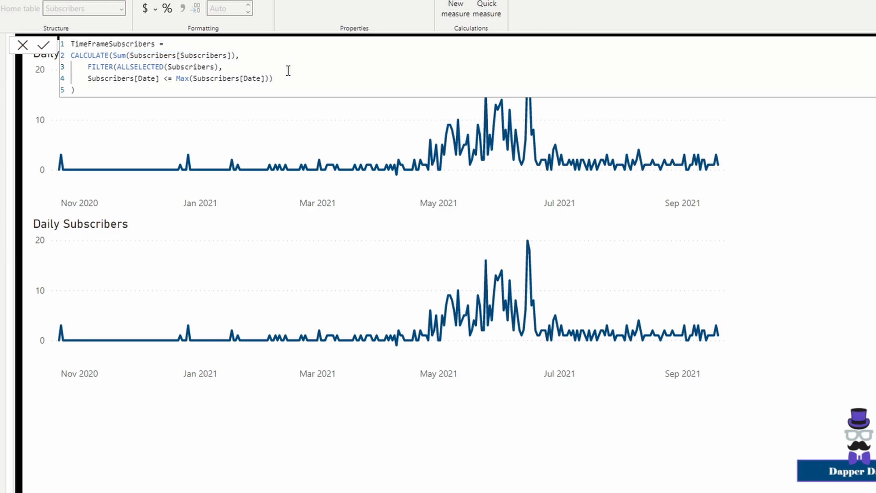
{"action": "key", "text": "Return"}
Step: Replace Subscribers with the TimeFrameSubscribers measure as the plotted value of the lower line chart
{"action": "left_click", "coordinate": [331, 246]}
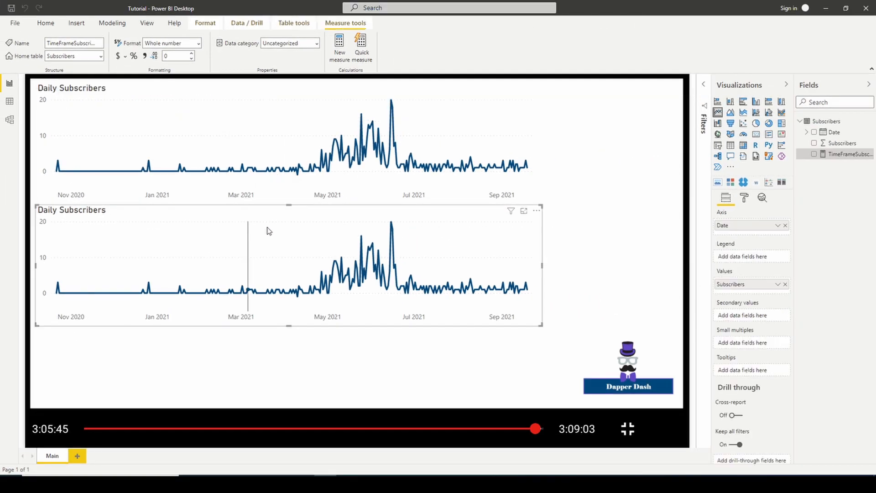
{"action": "left_click", "coordinate": [785, 284]}
{"action": "left_click_drag", "start_coordinate": [843, 157], "coordinate": [750, 283]}
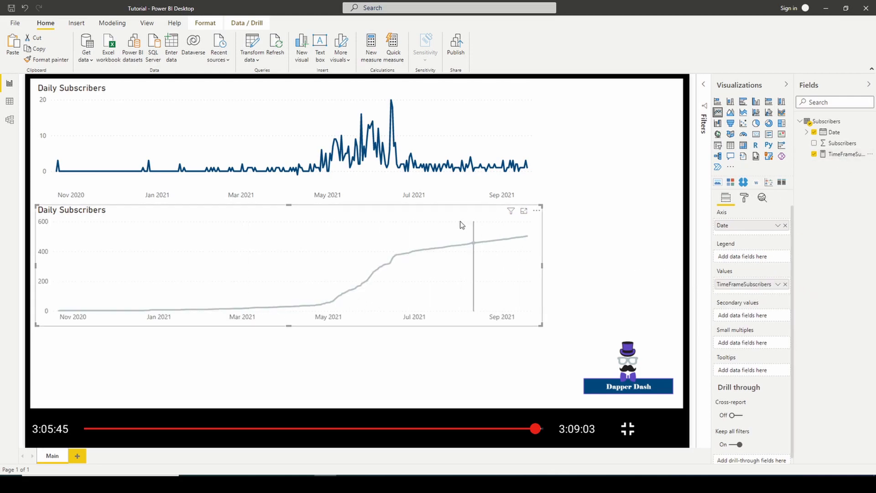
Step: Change the TimeFrameSubscribers line in the lower chart to the crimson theme color
{"action": "left_click", "coordinate": [745, 198]}
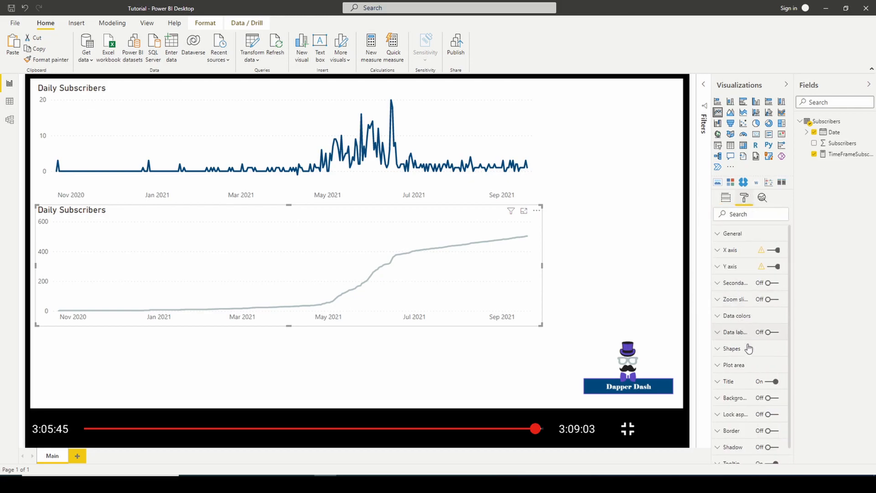
{"action": "left_click", "coordinate": [736, 315]}
{"action": "left_click", "coordinate": [735, 345]}
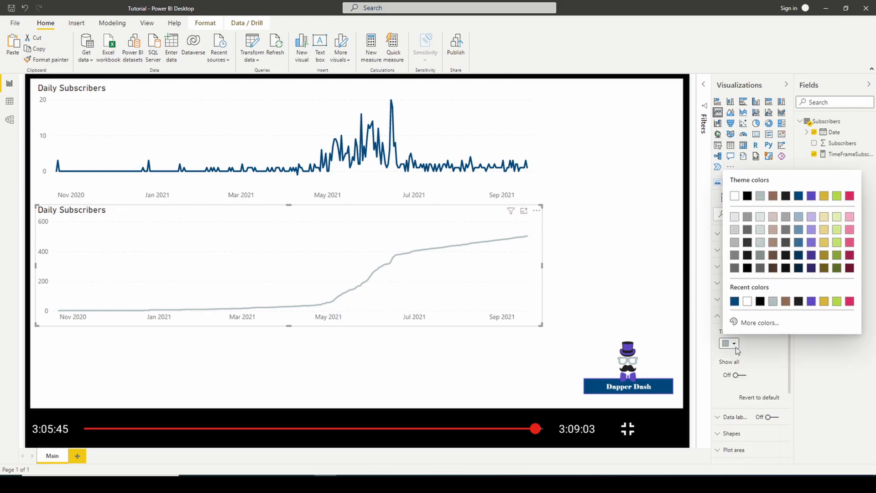
{"action": "left_click", "coordinate": [849, 195]}
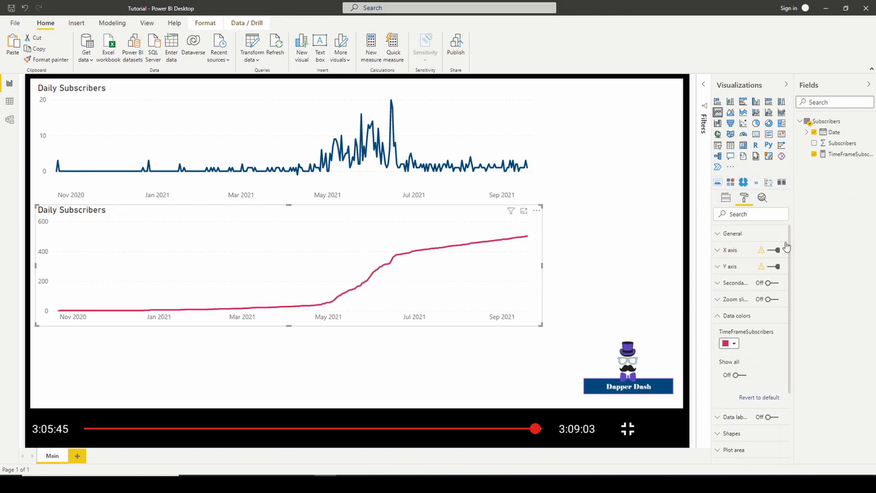
Step: Retitle the lower line chart as Total Subscribers
{"action": "left_click", "coordinate": [728, 317]}
{"action": "left_click", "coordinate": [731, 383]}
{"action": "scroll", "coordinate": [739, 347], "scroll_direction": "down", "scroll_amount": 3}
{"action": "triple_click", "coordinate": [744, 317]}
{"action": "type", "text": "Total Subscribers"}
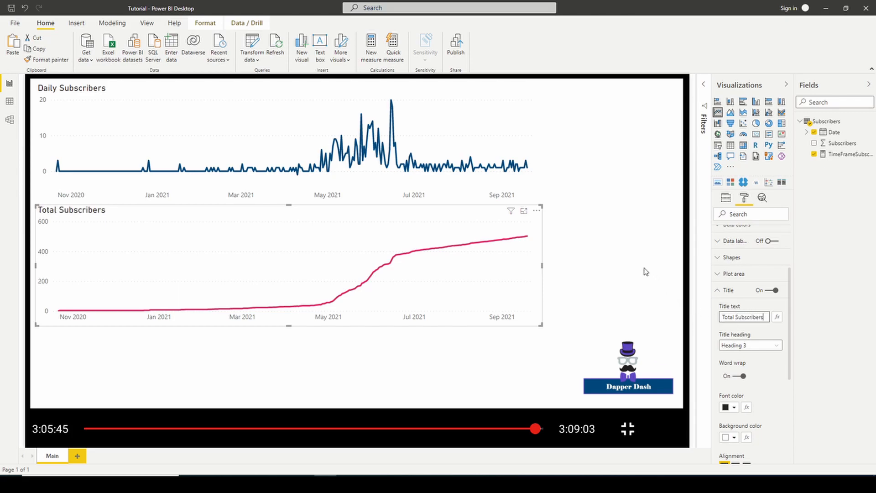
{"action": "left_click", "coordinate": [646, 271]}
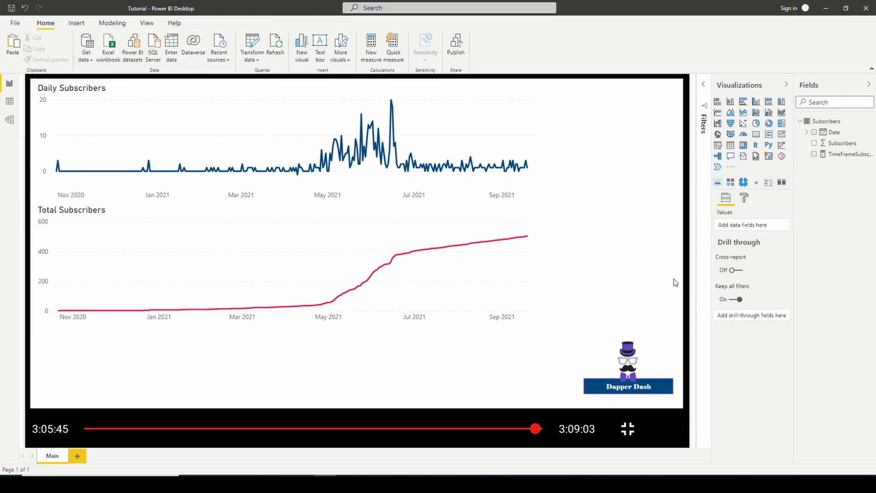
Step: Turn on data labels for the Total Subscribers chart and inspect the values along its line
{"action": "left_click", "coordinate": [532, 269]}
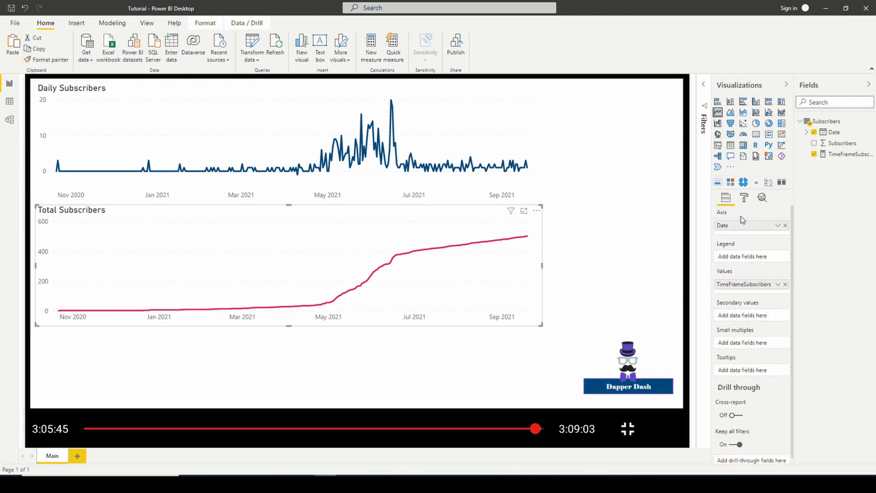
{"action": "left_click", "coordinate": [745, 200]}
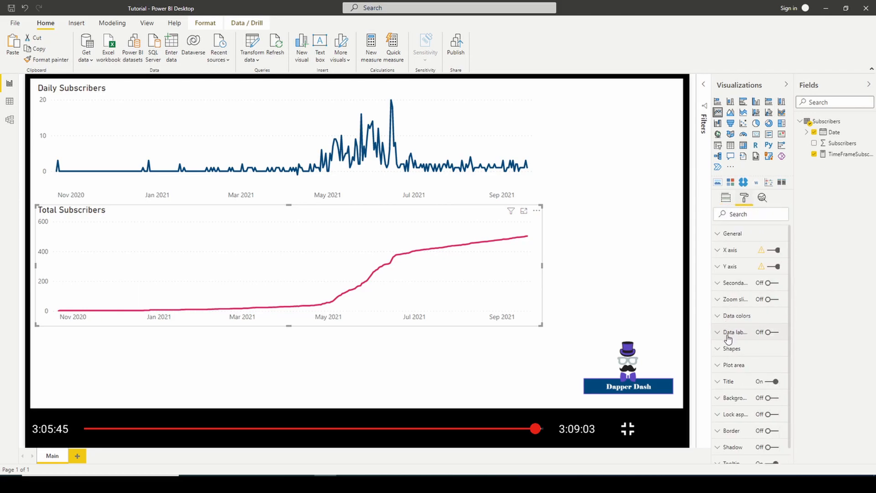
{"action": "left_click", "coordinate": [767, 334]}
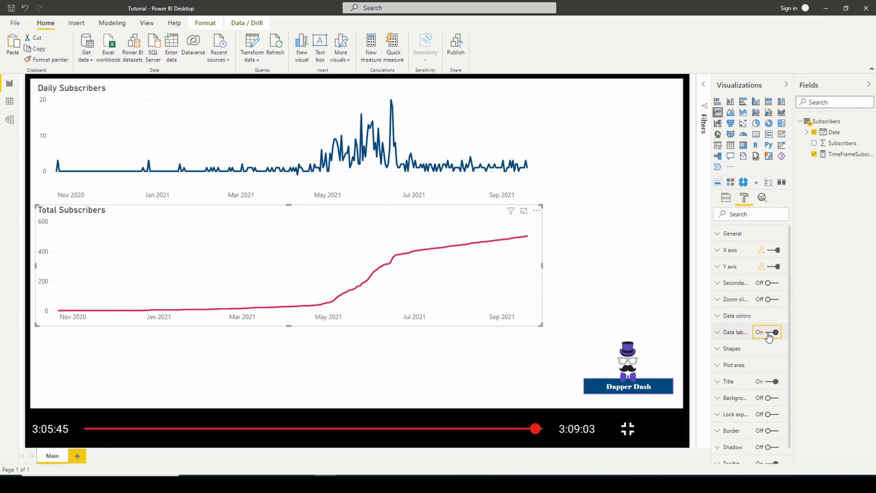
{"action": "left_click", "coordinate": [719, 333]}
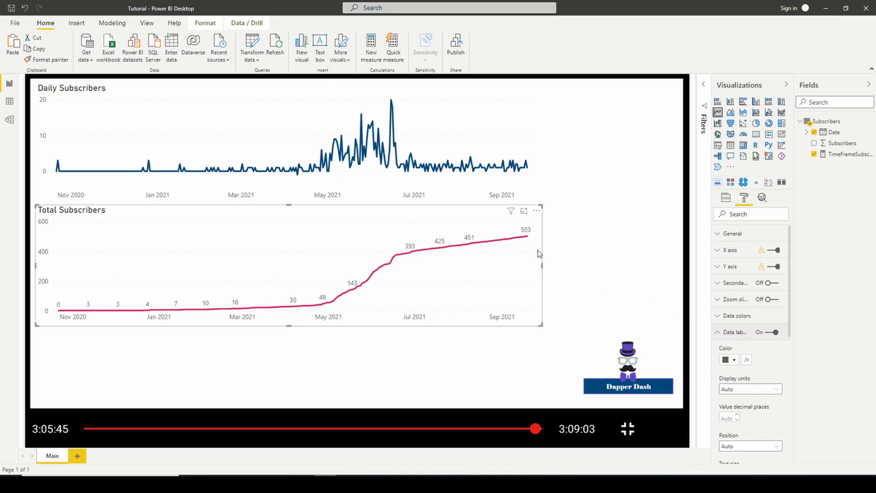
{"action": "mouse_move", "coordinate": [530, 246]}
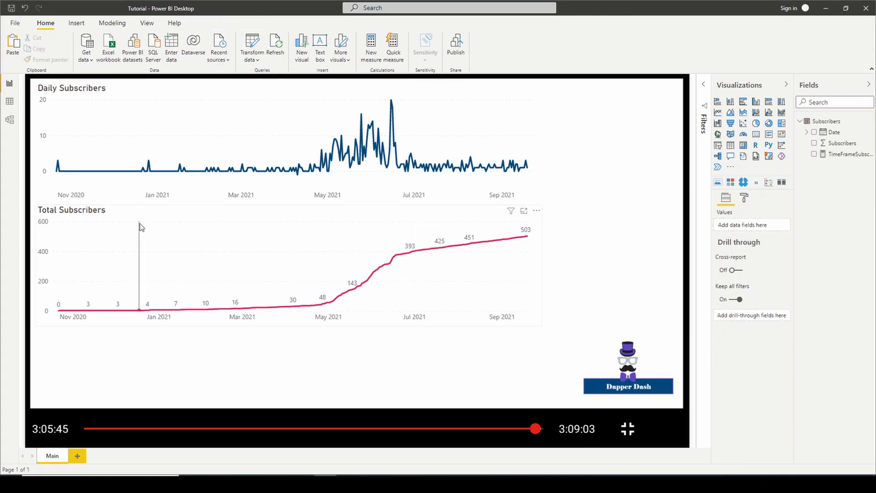
{"action": "mouse_move", "coordinate": [143, 228]}
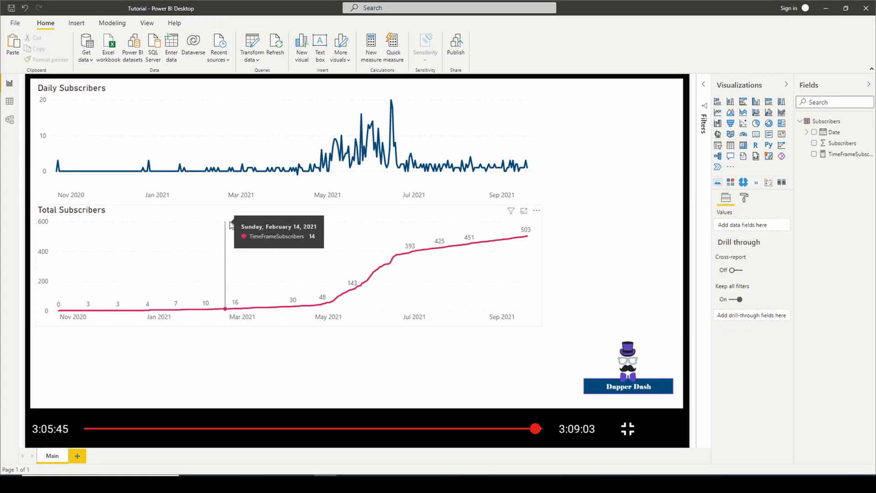
Step: Insert an empty card visual beside the line charts, reduce its height and widen it to the page edge
{"action": "left_click", "coordinate": [759, 136]}
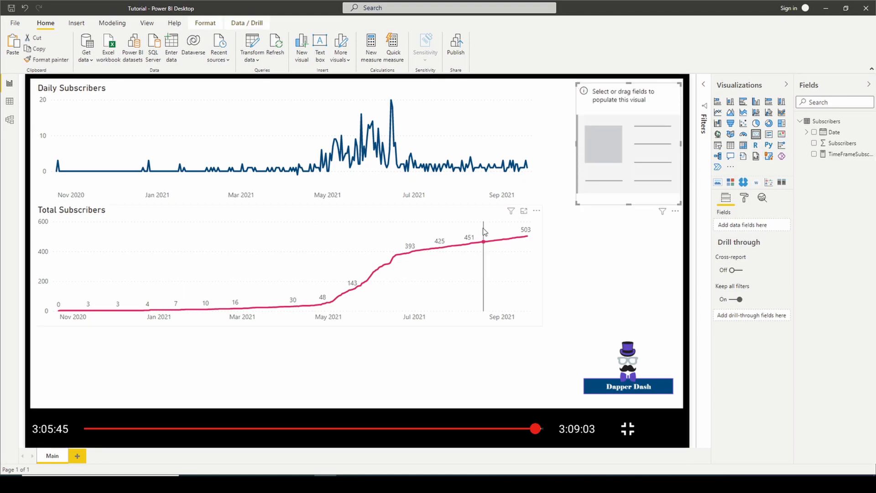
{"action": "left_click_drag", "start_coordinate": [637, 155], "coordinate": [675, 192]}
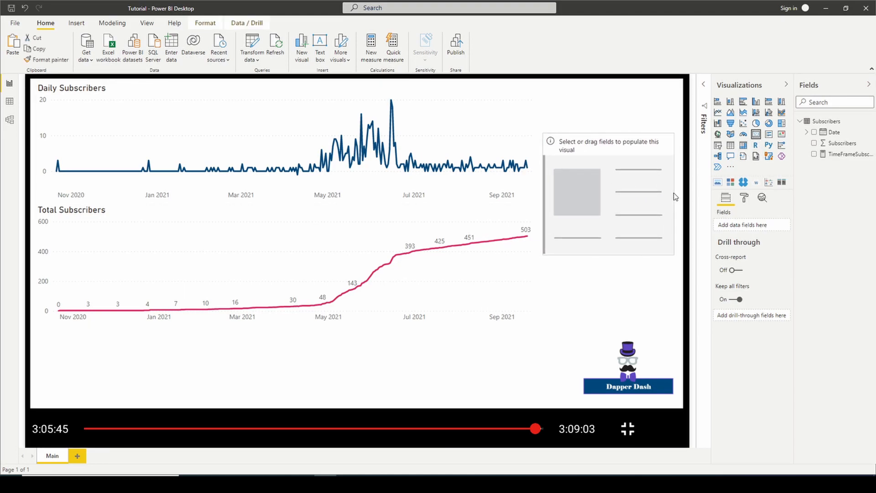
{"action": "left_click_drag", "start_coordinate": [608, 254], "coordinate": [610, 222]}
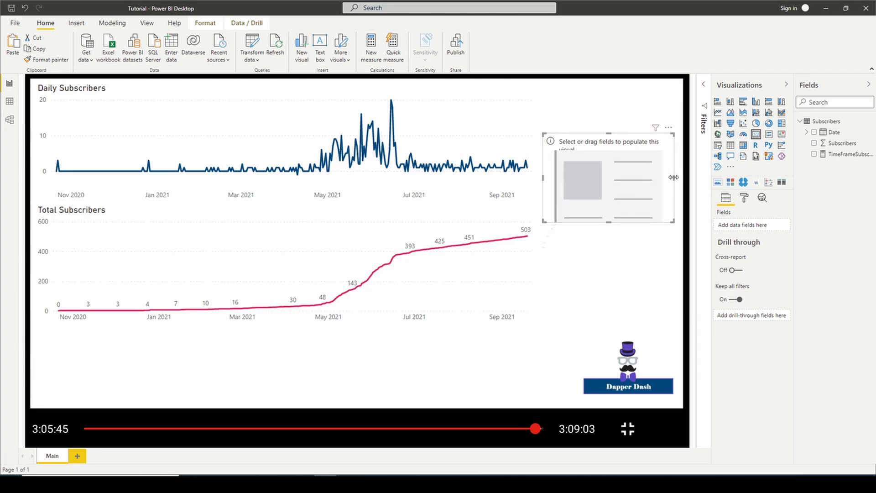
{"action": "left_click_drag", "start_coordinate": [673, 177], "coordinate": [685, 177]}
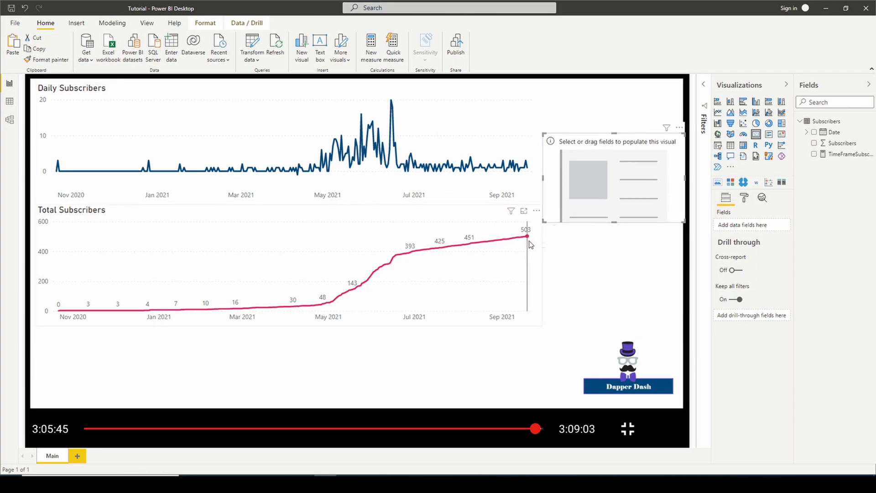
Step: Show the Subscribers field on the card and trim its width and height slightly
{"action": "left_click_drag", "start_coordinate": [842, 143], "coordinate": [747, 225]}
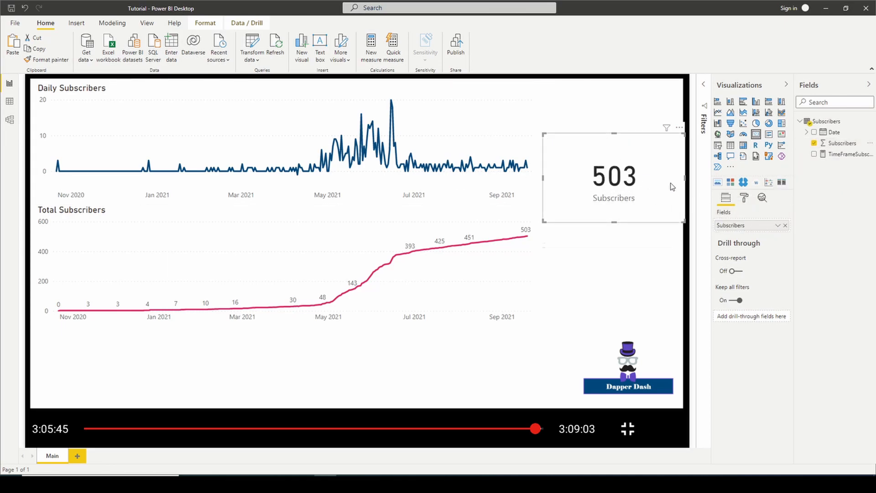
{"action": "left_click_drag", "start_coordinate": [684, 182], "coordinate": [679, 182]}
{"action": "left_click", "coordinate": [610, 129]}
{"action": "left_click_drag", "start_coordinate": [610, 135], "coordinate": [612, 147]}
{"action": "left_click", "coordinate": [617, 129]}
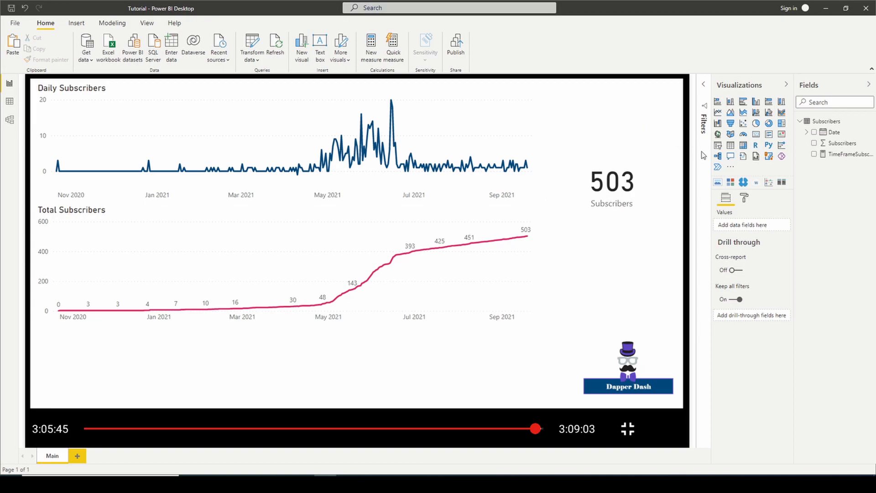
Step: Add a slicer above the Subscribers card, shorten it to fit the gap, and assign the Date field to it
{"action": "left_click", "coordinate": [718, 146]}
{"action": "left_click_drag", "start_coordinate": [601, 257], "coordinate": [606, 125]}
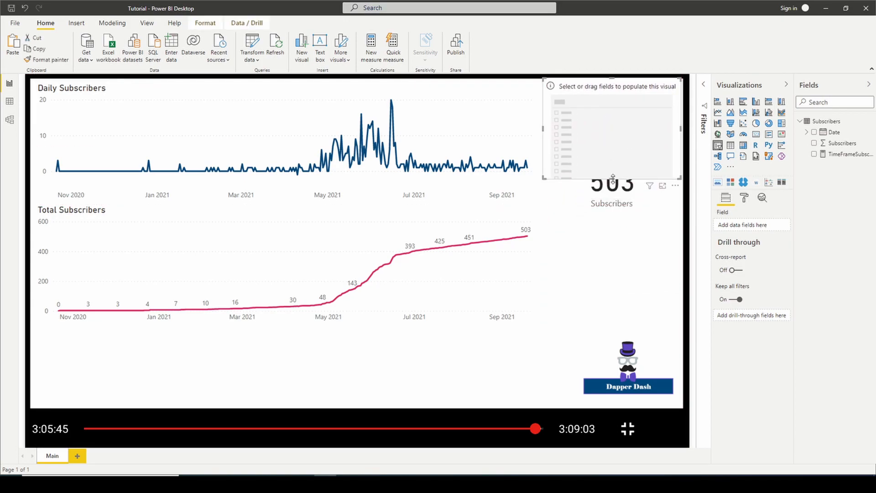
{"action": "left_click_drag", "start_coordinate": [615, 184], "coordinate": [622, 147]}
{"action": "left_click_drag", "start_coordinate": [612, 79], "coordinate": [614, 81]}
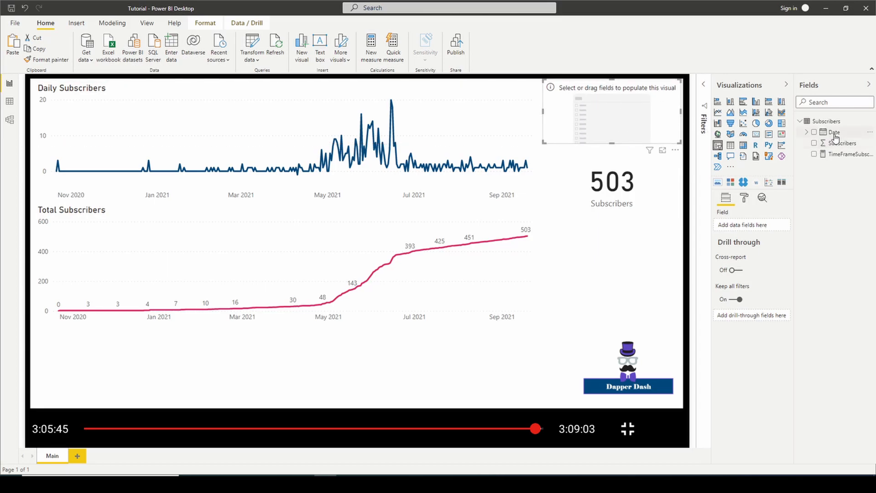
{"action": "left_click_drag", "start_coordinate": [834, 132], "coordinate": [751, 225]}
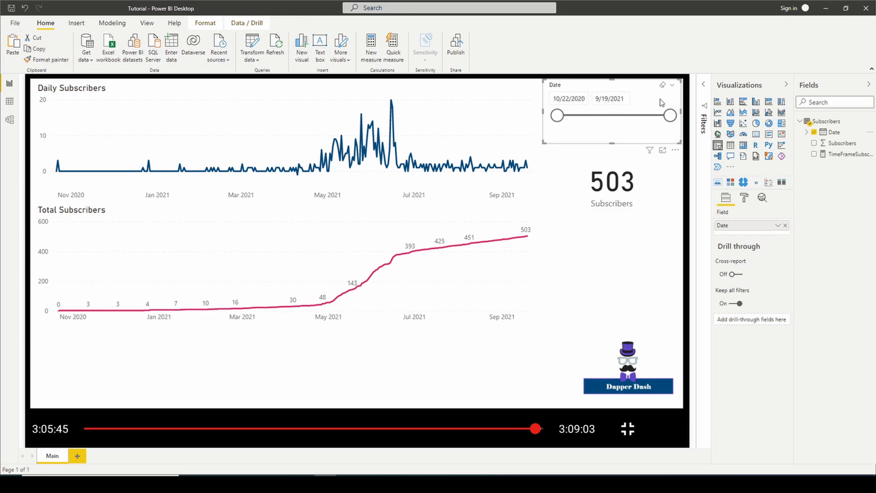
Step: Turn off the slicer's header and give it a center-aligned title reading Date Slicer
{"action": "left_click", "coordinate": [746, 197]}
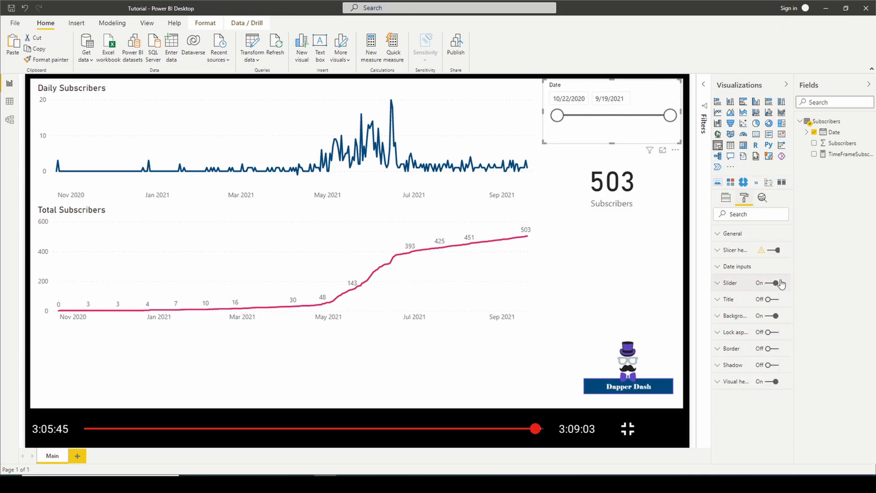
{"action": "left_click", "coordinate": [776, 251]}
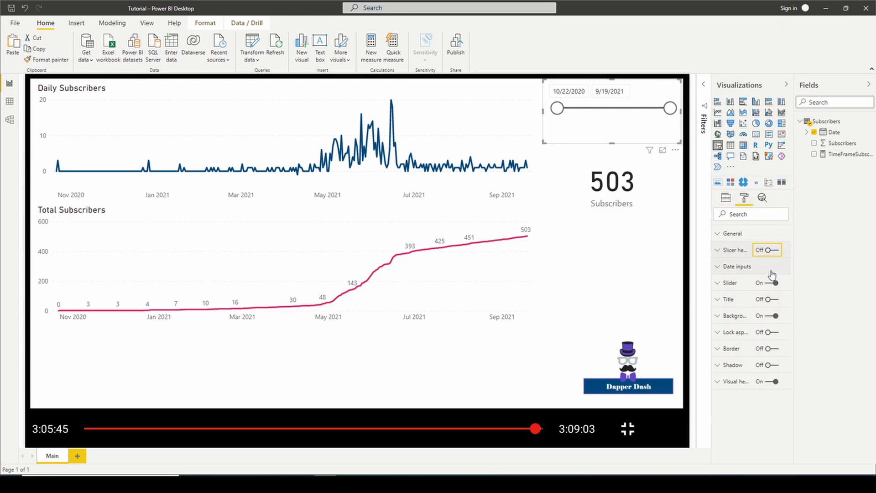
{"action": "left_click", "coordinate": [768, 302]}
{"action": "left_click", "coordinate": [769, 300]}
{"action": "left_click", "coordinate": [742, 327]}
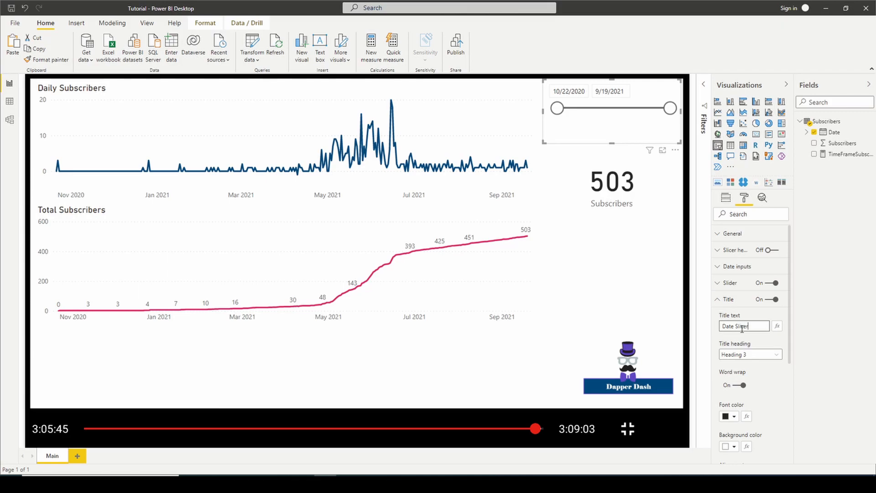
{"action": "type", "text": "Date Slicer"}
{"action": "scroll", "coordinate": [738, 417], "scroll_direction": "down", "scroll_amount": 2}
{"action": "left_click", "coordinate": [735, 430]}
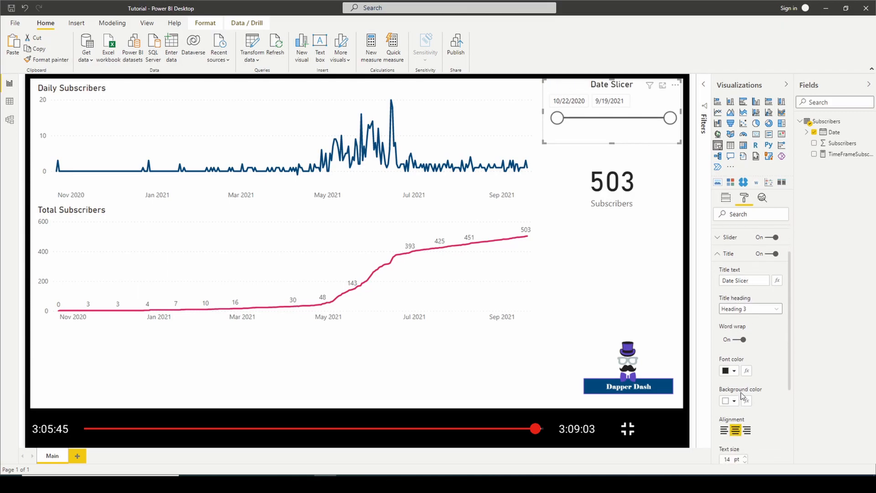
Step: Give the Date Slicer title a dark blue background and a pinkish-red font color
{"action": "left_click", "coordinate": [735, 371]}
{"action": "left_click", "coordinate": [747, 337]}
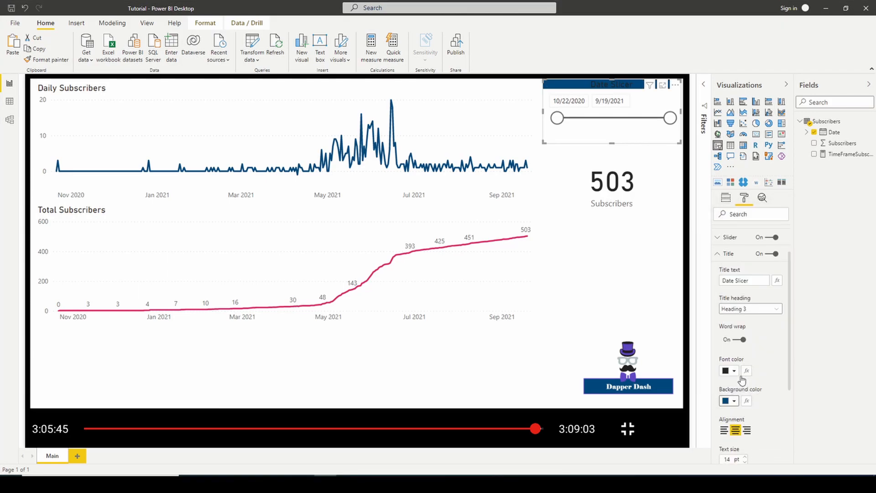
{"action": "left_click", "coordinate": [734, 371]}
{"action": "left_click", "coordinate": [747, 329]}
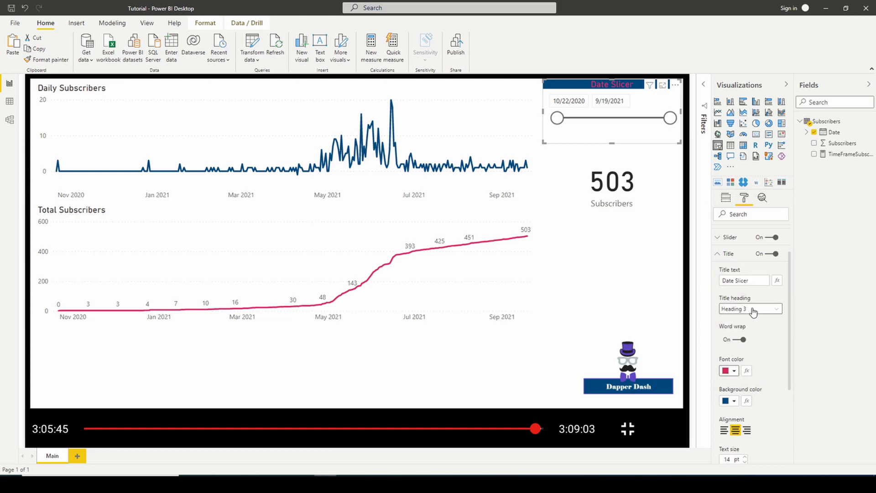
Step: Narrow the date slicer's range to 2/18/2021 through 7/1/2021
{"action": "left_click", "coordinate": [673, 121]}
{"action": "left_click", "coordinate": [558, 120]}
{"action": "left_click_drag", "start_coordinate": [670, 119], "coordinate": [644, 118]}
{"action": "left_click_drag", "start_coordinate": [557, 119], "coordinate": [589, 118]}
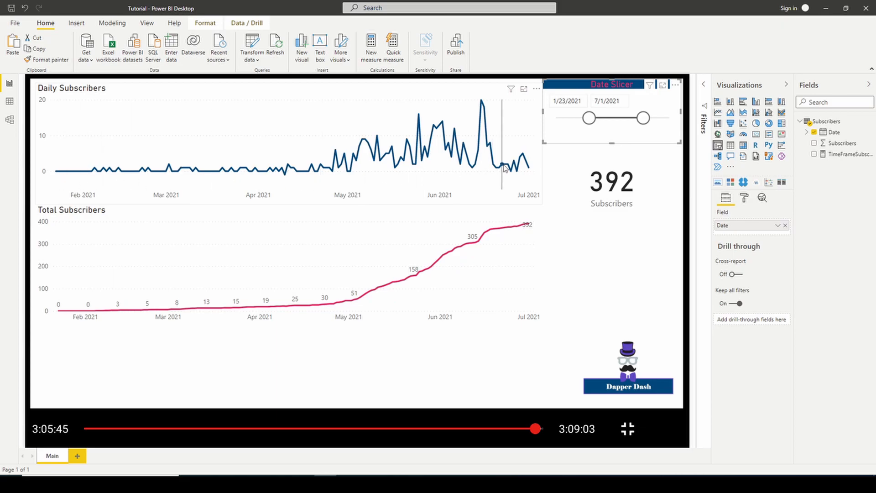
{"action": "left_click_drag", "start_coordinate": [589, 118], "coordinate": [598, 118]}
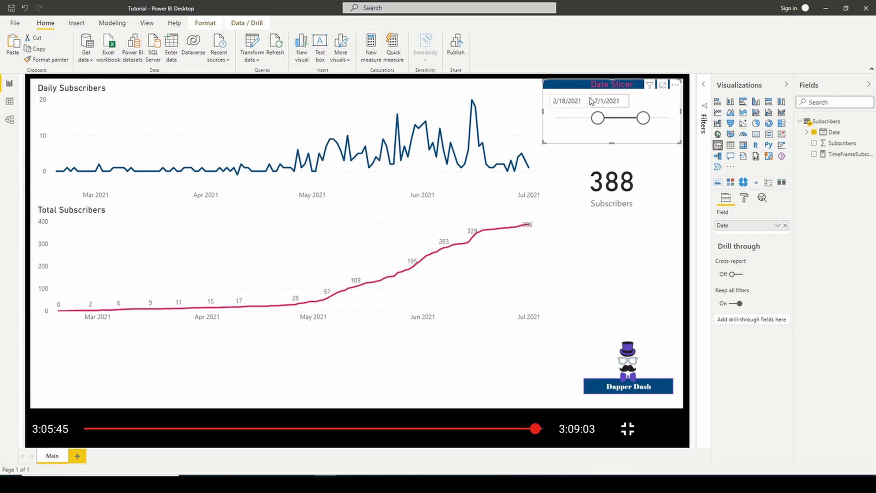
{"action": "left_click", "coordinate": [645, 206]}
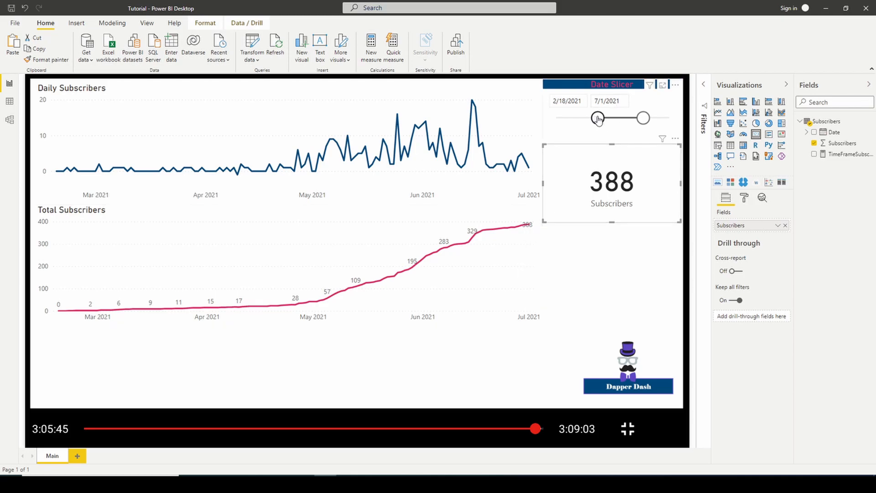
Step: Widen the date slicer's range to 1/5/2021 through 9/19/2021
{"action": "left_click_drag", "start_coordinate": [598, 119], "coordinate": [583, 119]}
{"action": "left_click_drag", "start_coordinate": [635, 124], "coordinate": [653, 125]}
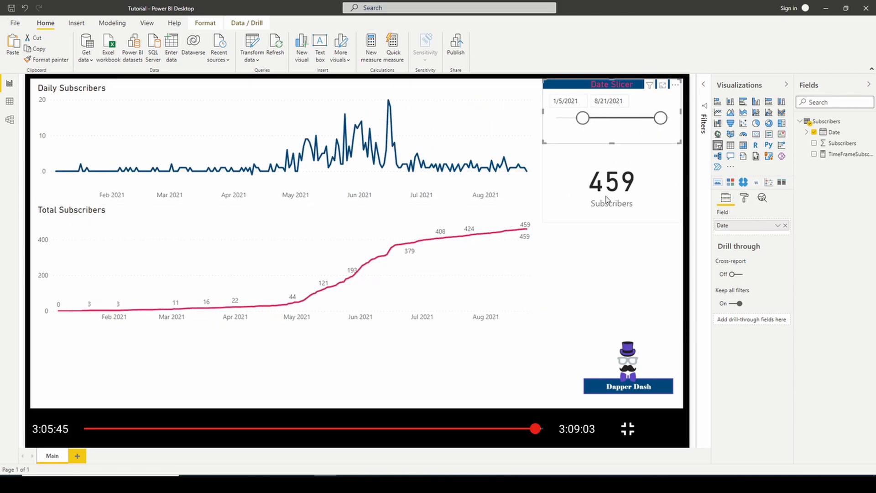
{"action": "left_click_drag", "start_coordinate": [662, 120], "coordinate": [674, 121]}
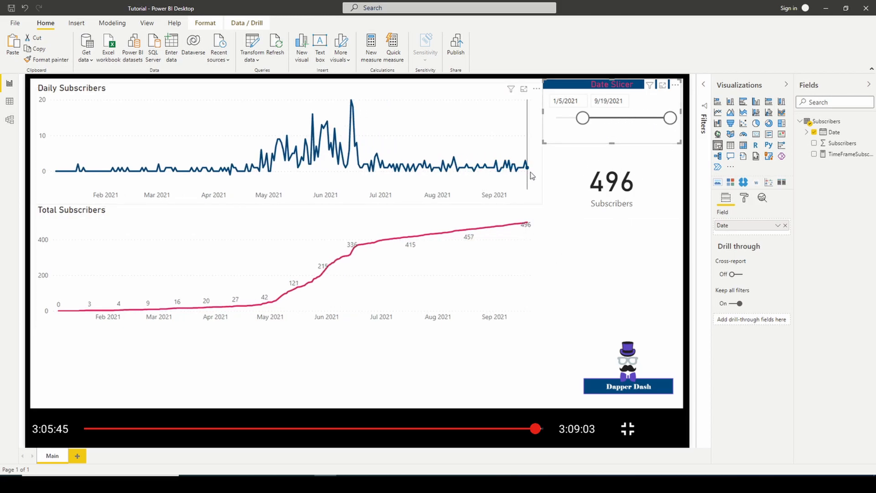
Step: Inspect the daily subscriber peaks with the slicer ending on 2/4/2021, and restore the full range of 10/22/2020 through 9/19/2021
{"action": "left_click_drag", "start_coordinate": [667, 122], "coordinate": [594, 123]}
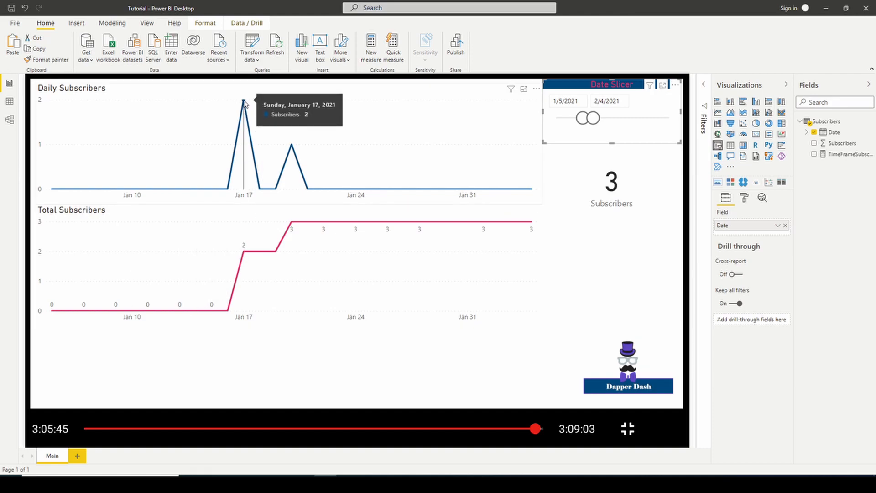
{"action": "mouse_move", "coordinate": [292, 147]}
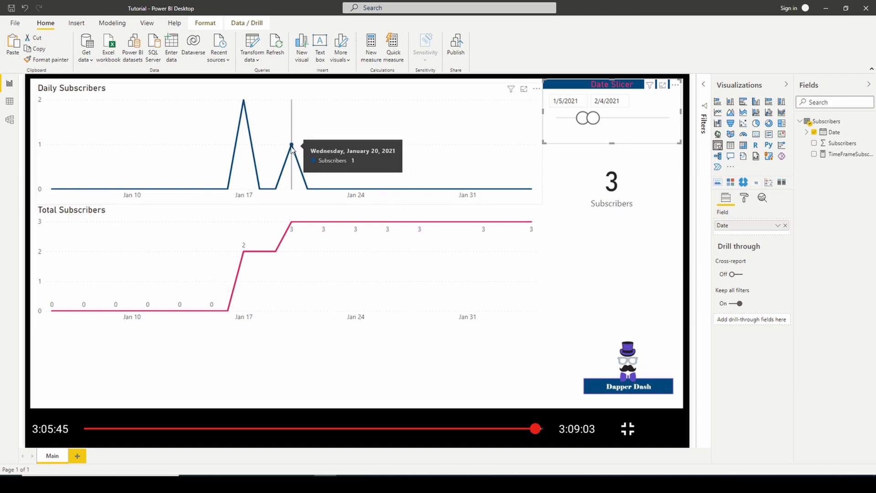
{"action": "mouse_move", "coordinate": [292, 228]}
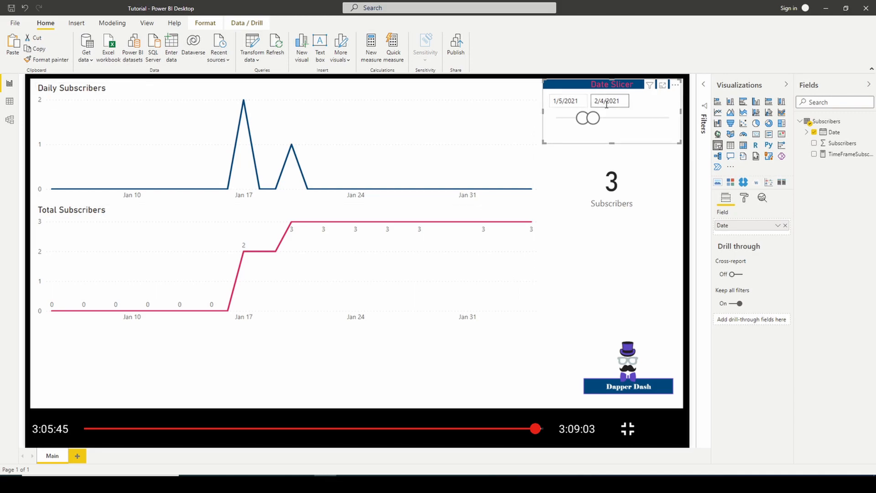
{"action": "left_click_drag", "start_coordinate": [583, 118], "coordinate": [680, 126]}
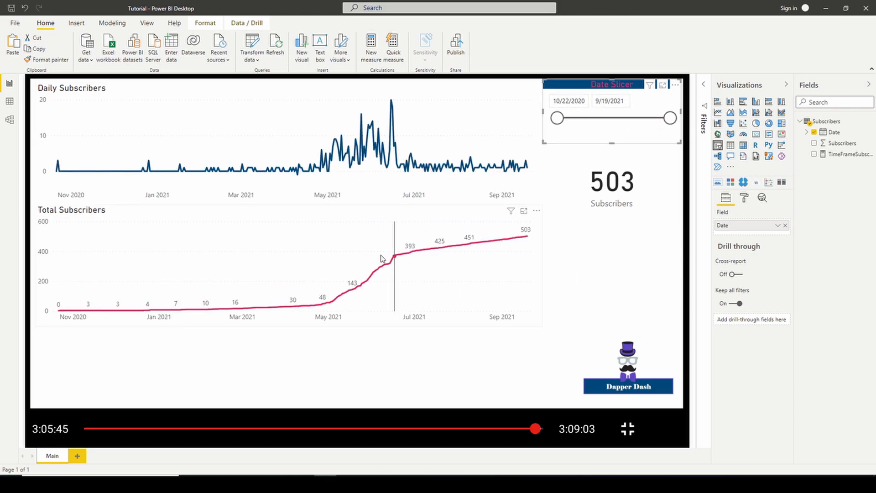
{"action": "left_click", "coordinate": [318, 363]}
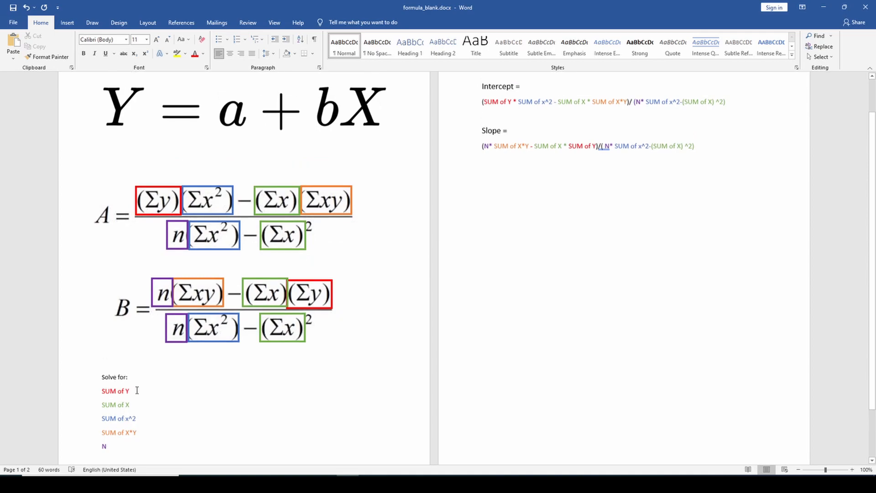
Step: Switch to formula_blank.docx in Word and examine the regression terms to solve for and how they combine in the intercept formula
{"action": "left_click_drag", "start_coordinate": [111, 449], "coordinate": [101, 390]}
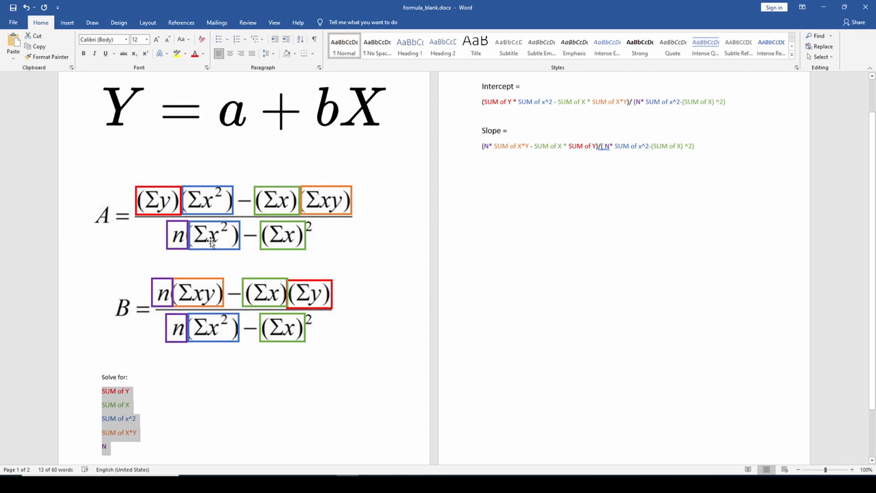
{"action": "left_click_drag", "start_coordinate": [146, 418], "coordinate": [103, 420]}
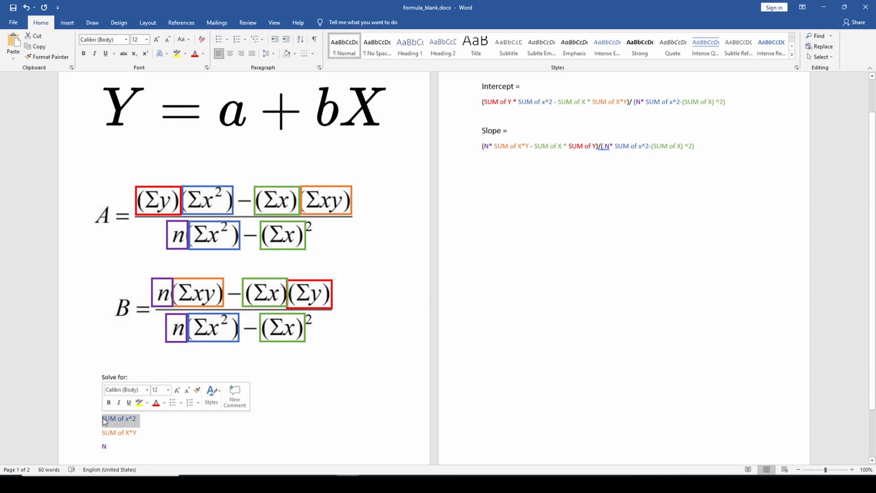
{"action": "left_click", "coordinate": [280, 200]}
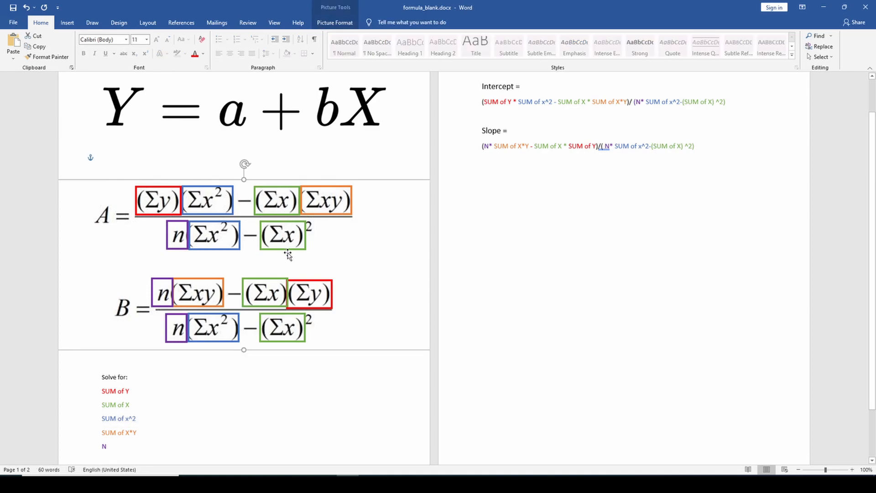
{"action": "left_click_drag", "start_coordinate": [132, 407], "coordinate": [102, 406]}
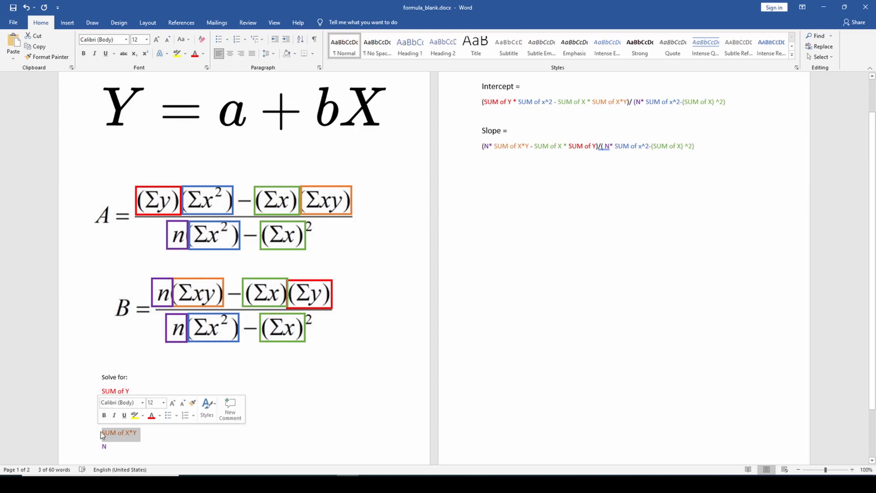
{"action": "left_click", "coordinate": [329, 396]}
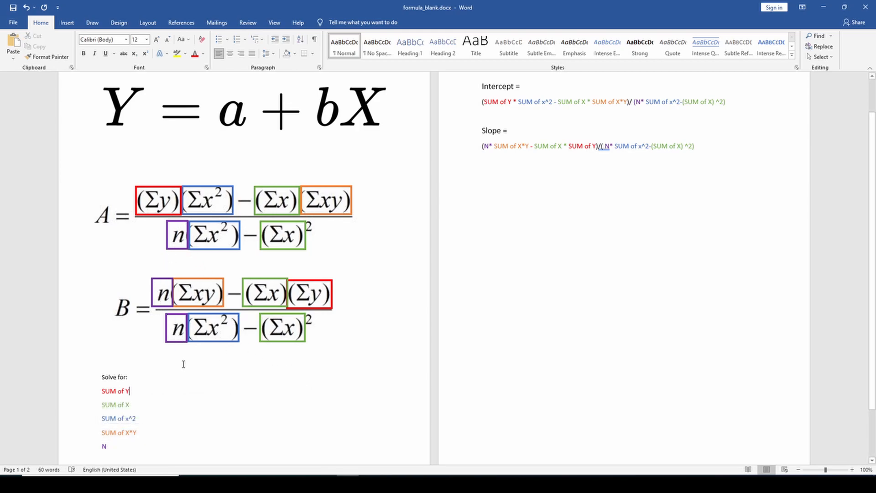
{"action": "double_click", "coordinate": [105, 447]}
{"action": "left_click", "coordinate": [228, 377]}
{"action": "left_click_drag", "start_coordinate": [484, 102], "coordinate": [628, 102]}
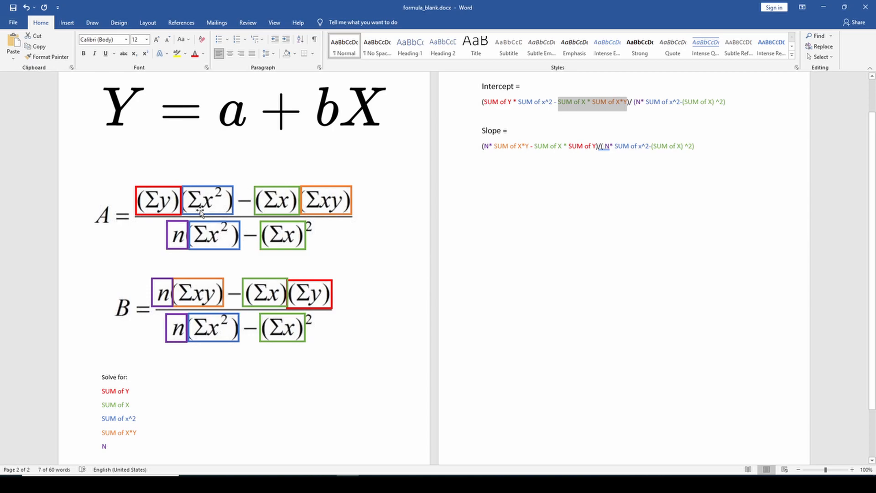
{"action": "left_click_drag", "start_coordinate": [634, 102], "coordinate": [712, 102]}
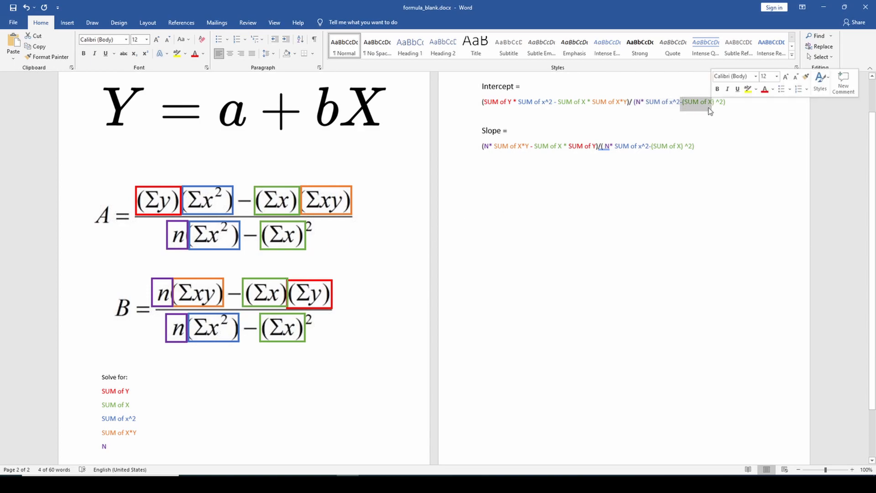
{"action": "left_click", "coordinate": [721, 105]}
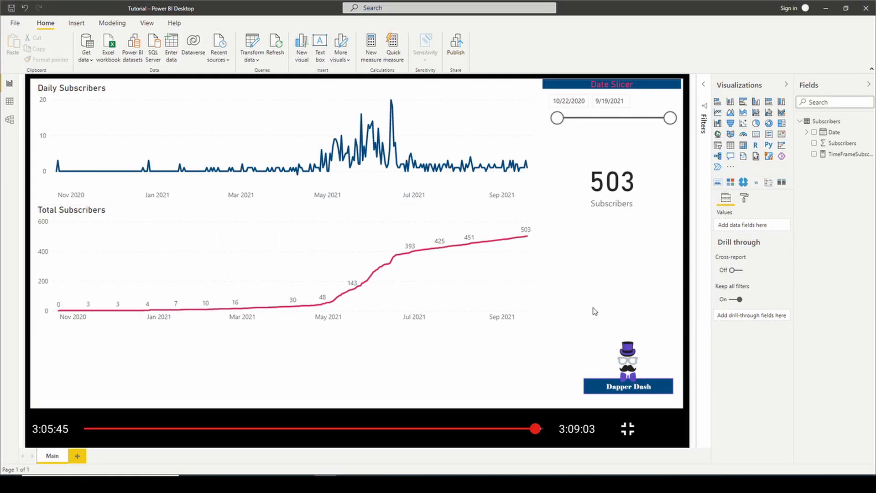
Step: Switch back to Power BI and create a measure named RegressionLine in the Subscribers table
{"action": "right_click", "coordinate": [828, 122]}
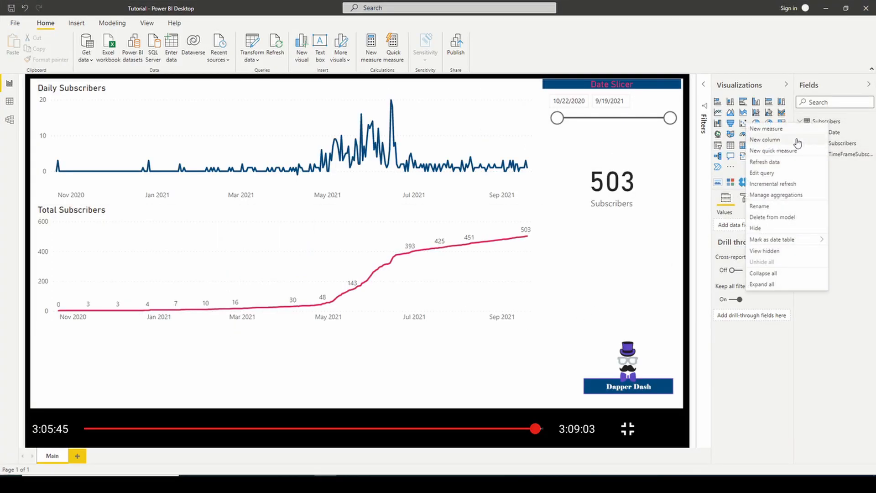
{"action": "left_click", "coordinate": [779, 133]}
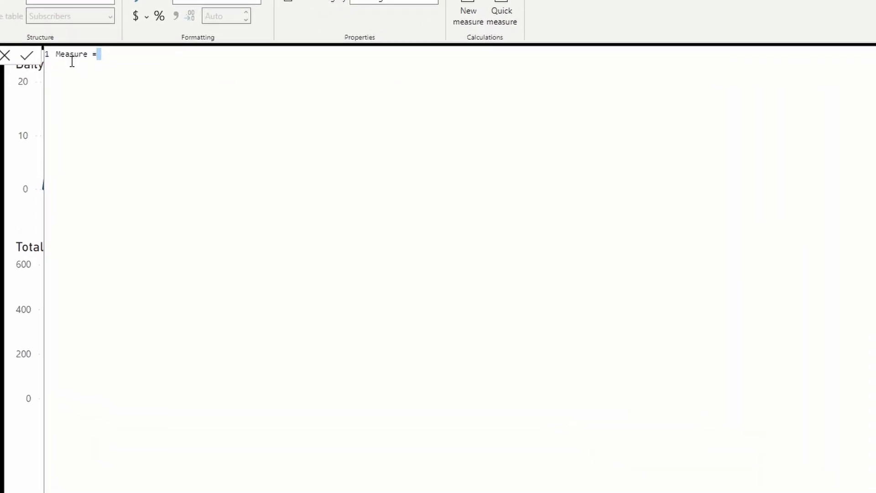
{"action": "double_click", "coordinate": [72, 58]}
{"action": "type", "text": "RegressionLine"}
{"action": "left_click", "coordinate": [164, 57]}
{"action": "key", "text": "shift+Return"}
{"action": "key", "text": "shift+Return"}
Step: Start a variable named data in the measure with SELECTCOLUMNS over ALLSELECTED(Subscribers)
{"action": "type", "text": "var data = Sele"}
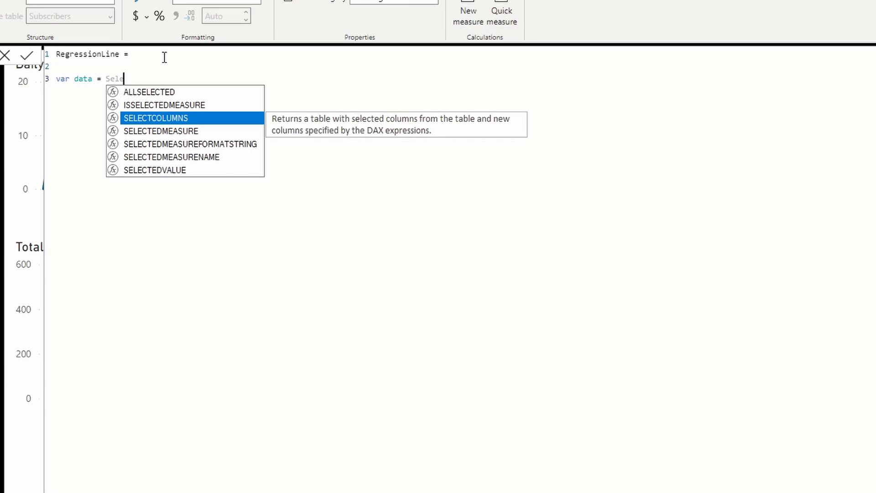
{"action": "key", "text": "Tab"}
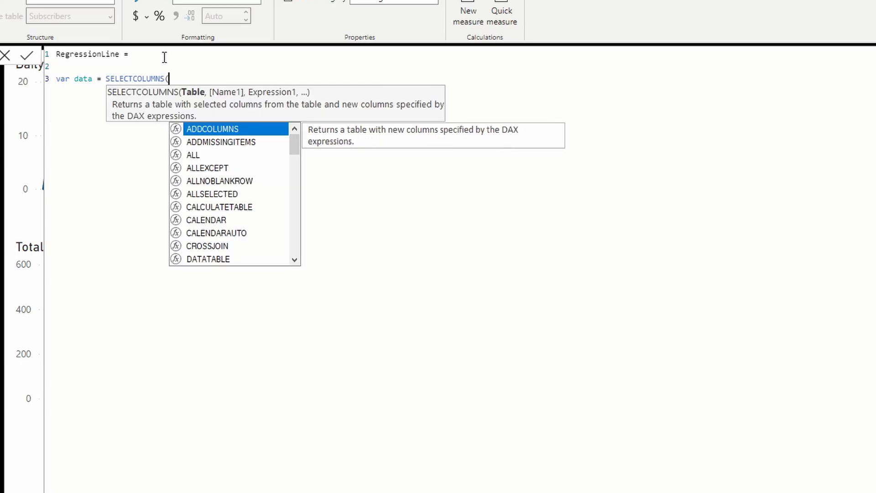
{"action": "type", "text": "All"}
{"action": "key", "text": "Down"}
{"action": "key", "text": "Down"}
{"action": "key", "text": "Down"}
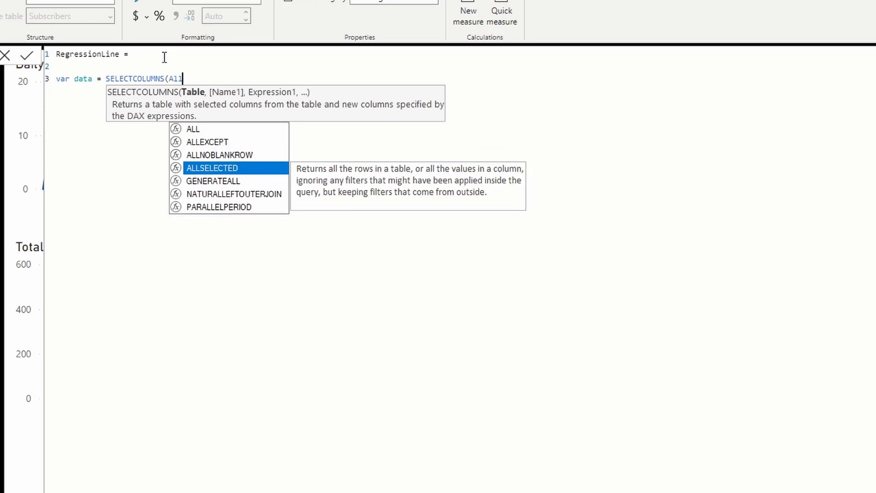
{"action": "key", "text": "Tab"}
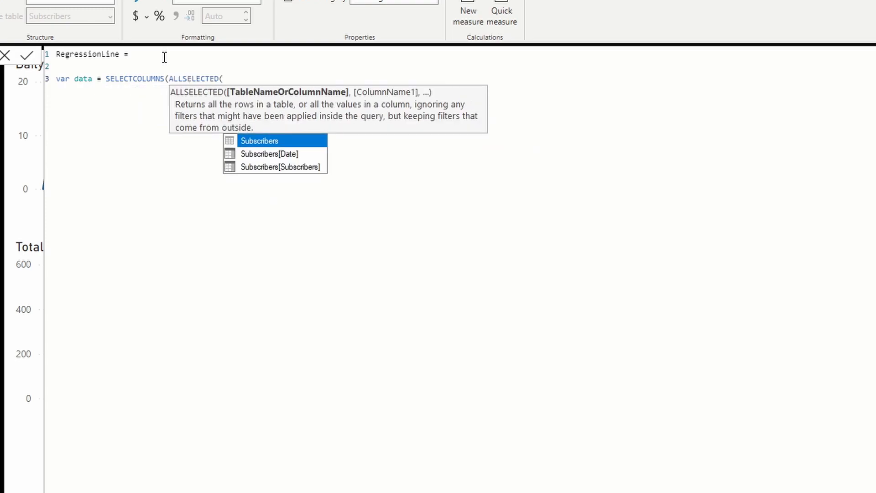
{"action": "key", "text": "Tab"}
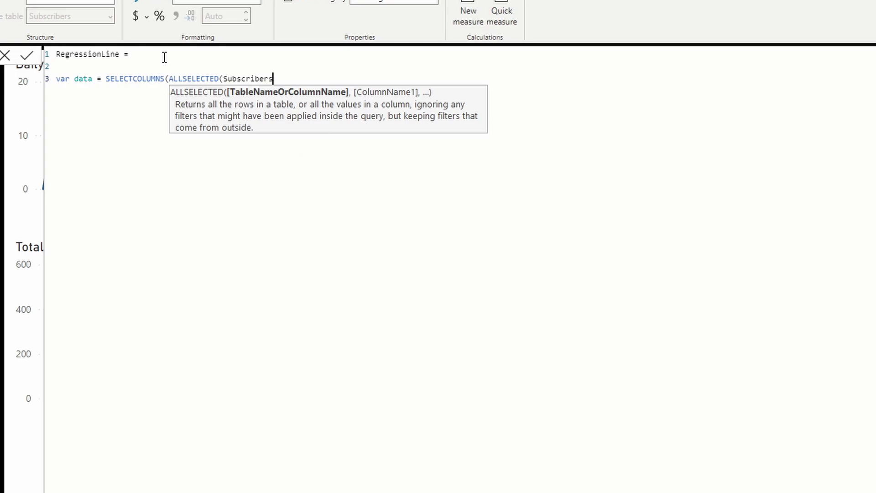
{"action": "type", "text": "),"}
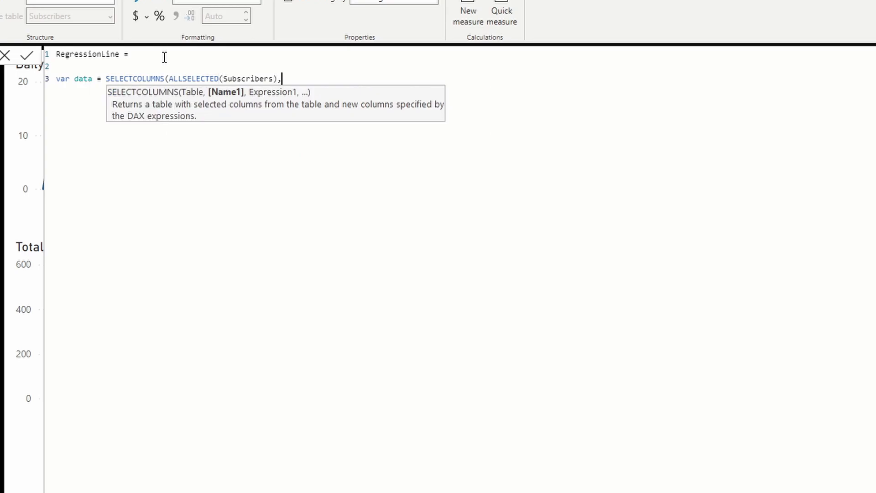
{"action": "key", "text": "Return"}
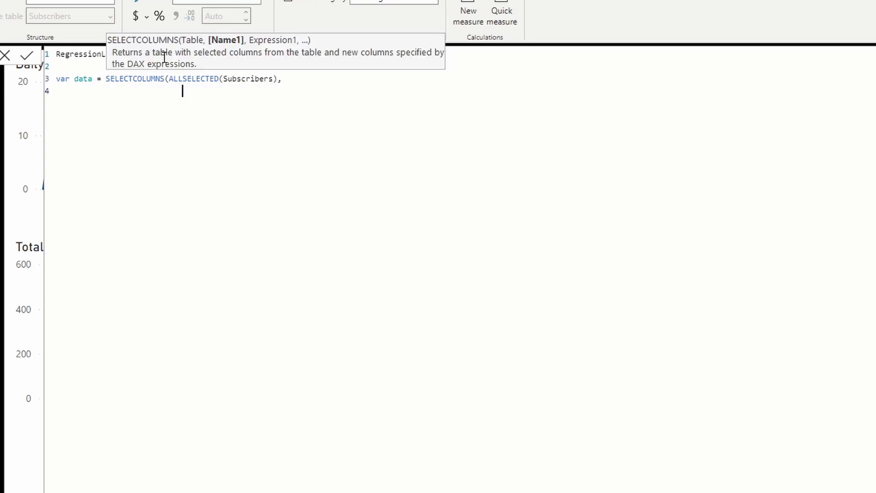
Step: Define the first selected column as "x_values" with the expression Subscribers[Date]
{"action": "type", "text": "\"x_values\","}
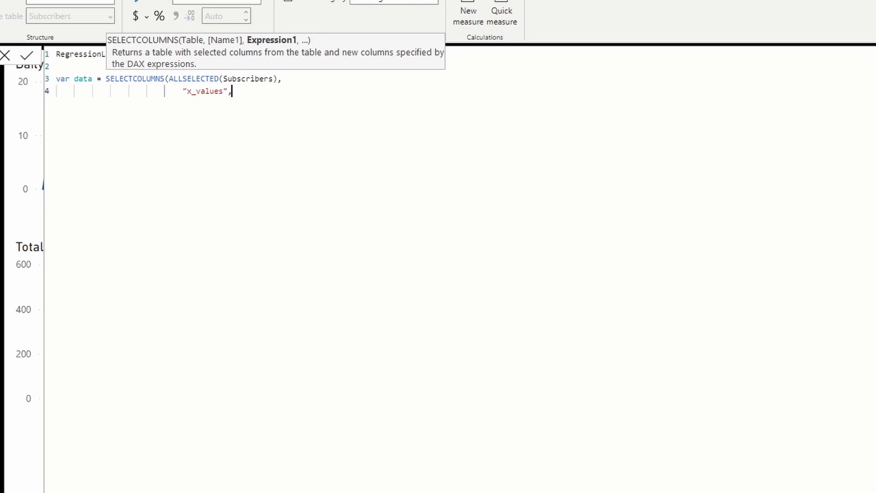
{"action": "type", "text": "Su"}
{"action": "key", "text": "Down"}
{"action": "key", "text": "Tab"}
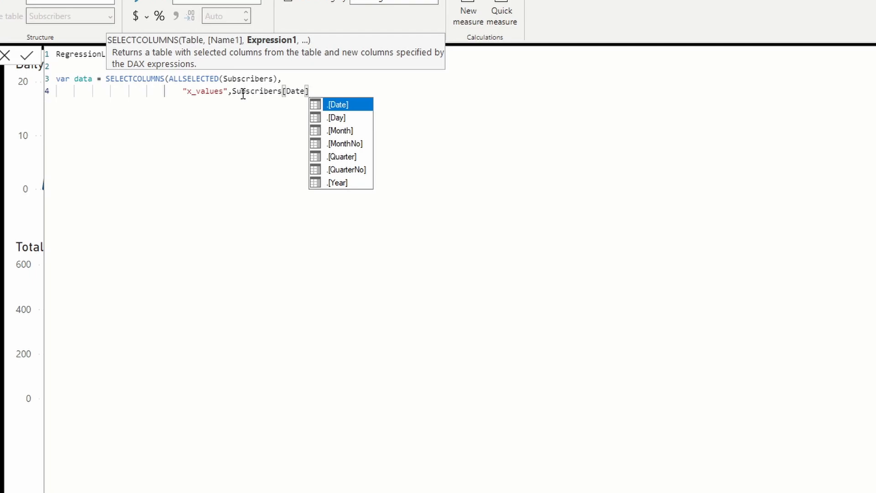
{"action": "key", "text": "Escape"}
{"action": "type", "text": ","}
{"action": "key", "text": "Return"}
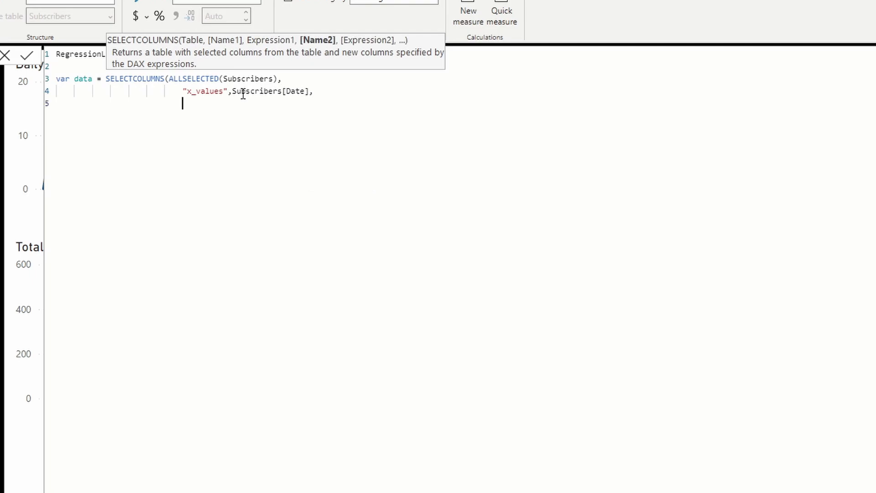
Step: Define the second selected column as "y_values" with the measure [TimeFrameSubscribers]
{"action": "type", "text": "\"y_values\","}
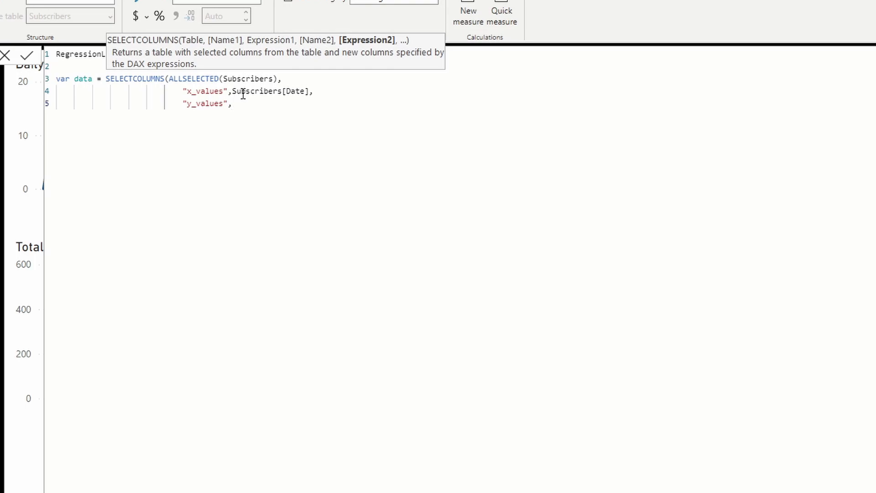
{"action": "type", "text": "["}
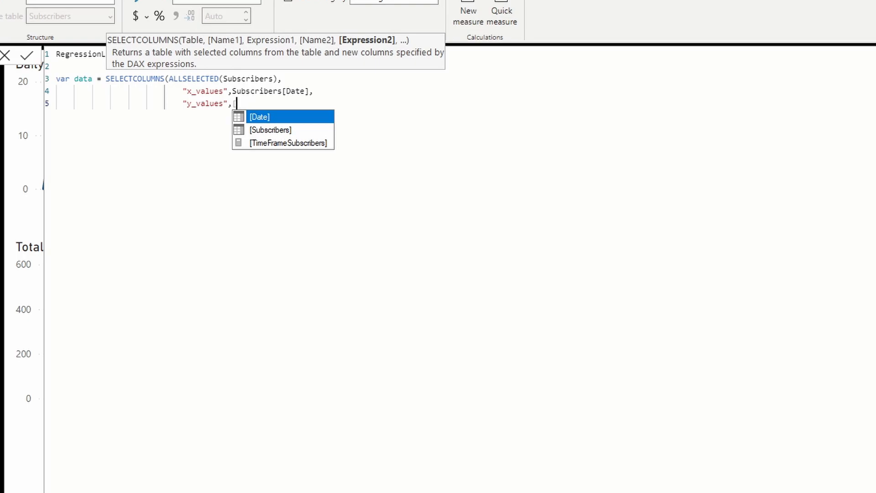
{"action": "double_click", "coordinate": [291, 141]}
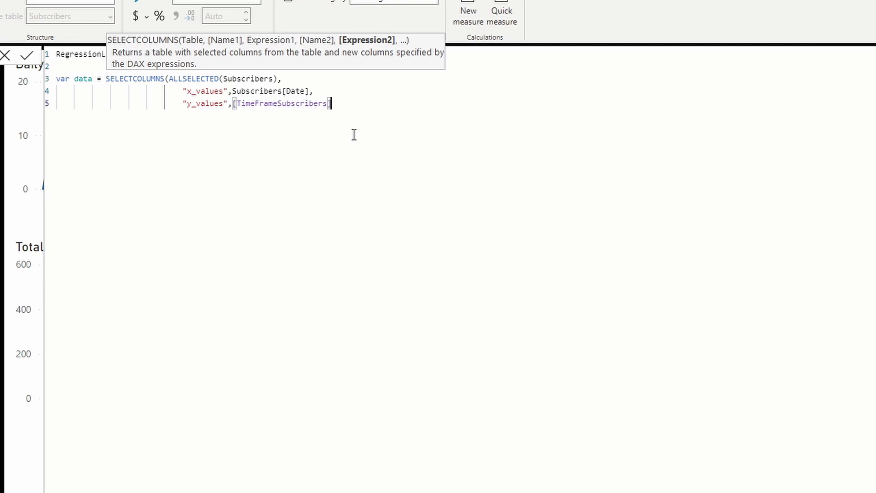
Step: Close the SELECTCOLUMNS call and place it on its own indented line below "var data ="
{"action": "key", "text": "Return"}
{"action": "type", "text": ")"}
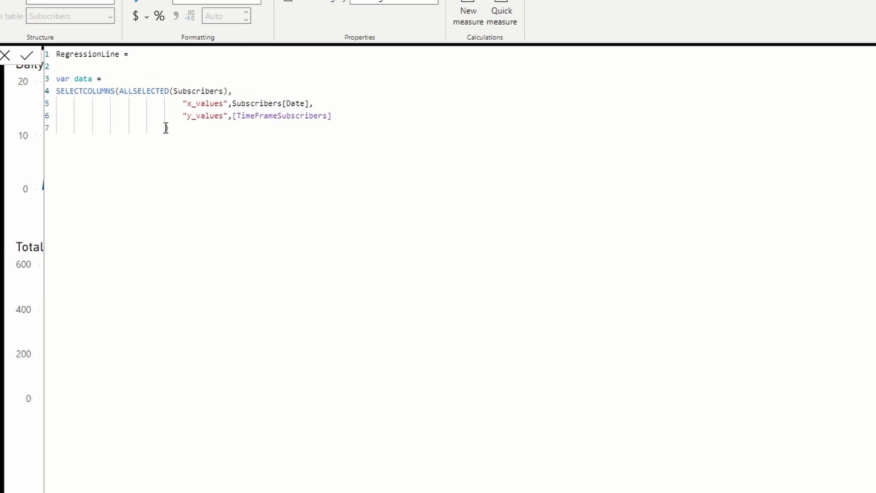
{"action": "key", "text": "Tab"}
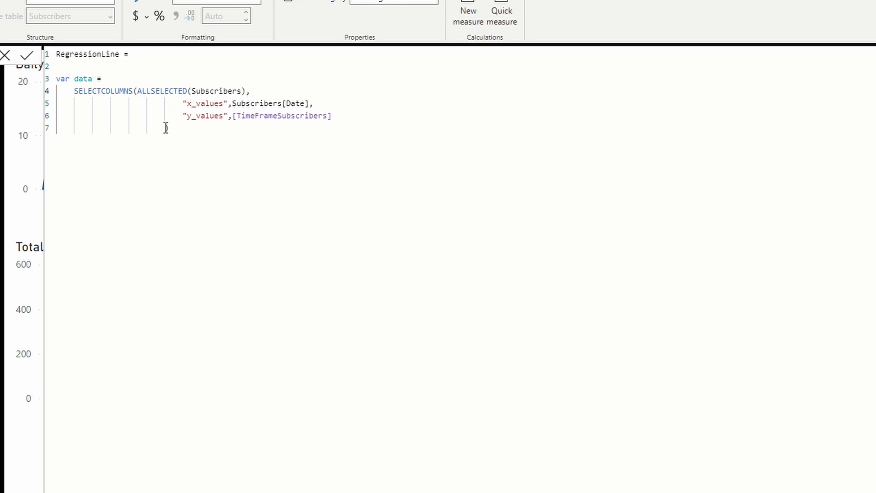
Step: Wrap the SELECTCOLUMNS table in a FILTER function as its table argument, ready for the filter expression
{"action": "key", "text": "shift+Return"}
{"action": "key", "text": "Up"}
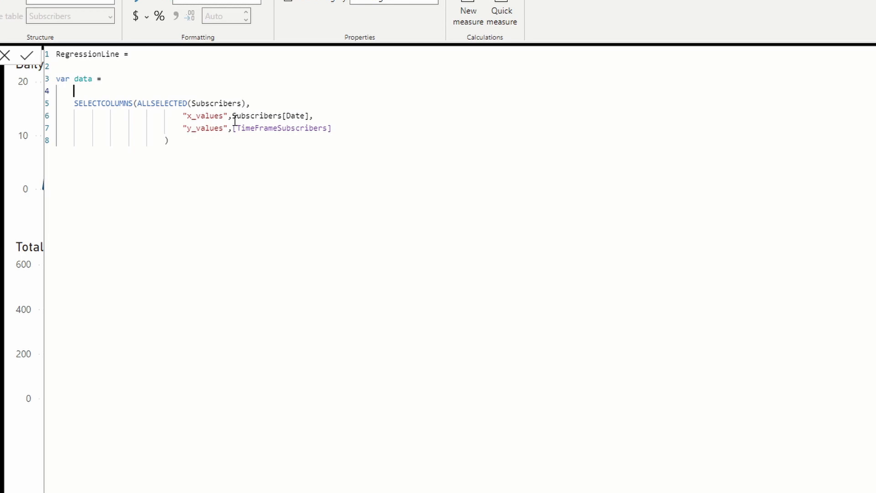
{"action": "type", "text": "FILTER("}
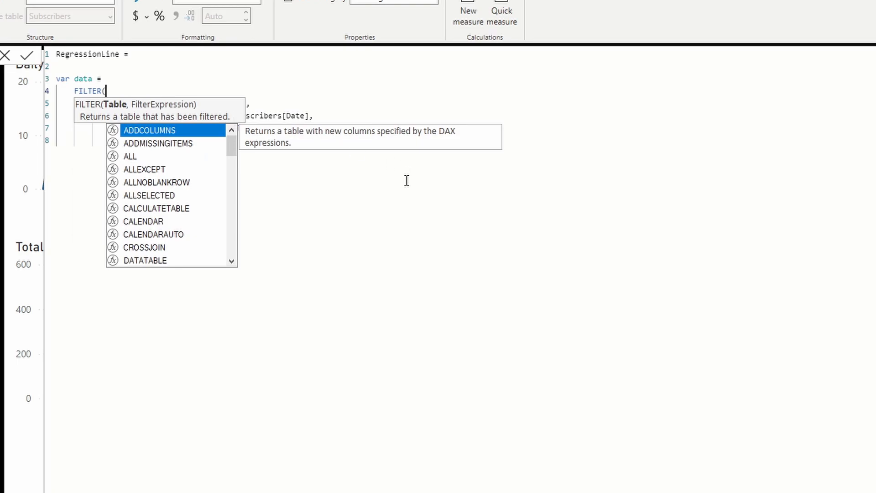
{"action": "left_click", "coordinate": [361, 211]}
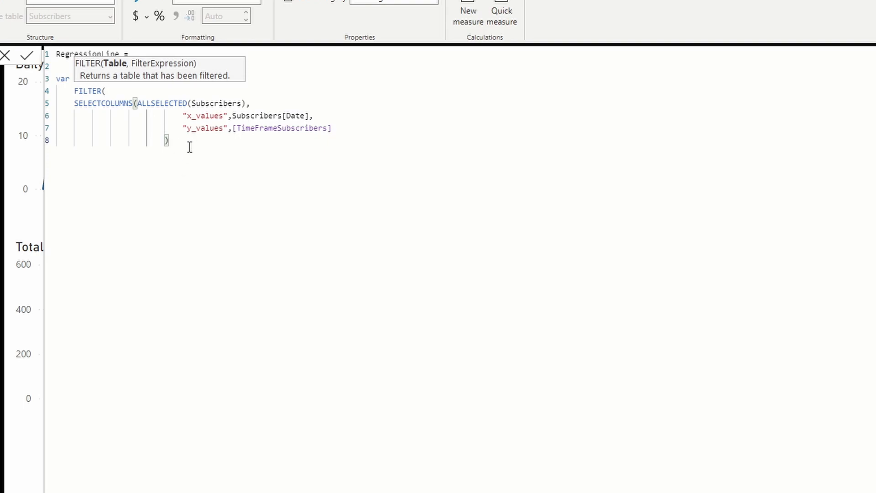
{"action": "type", "text": ","}
{"action": "key", "text": "Return"}
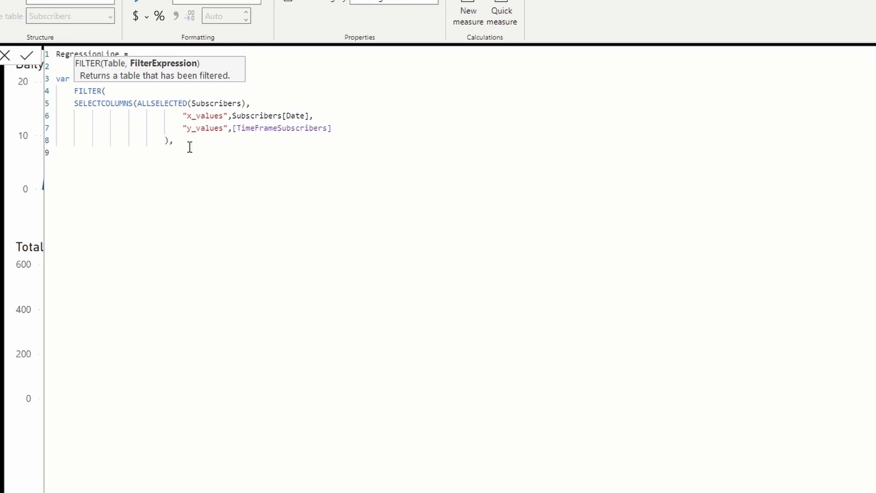
Step: Begin the FILTER expression with an AND function on a less indented line below the SELECTCOLUMNS table
{"action": "key", "text": "BackSpace"}
{"action": "key", "text": "BackSpace"}
{"action": "key", "text": "BackSpace"}
{"action": "type", "text": "ANd"}
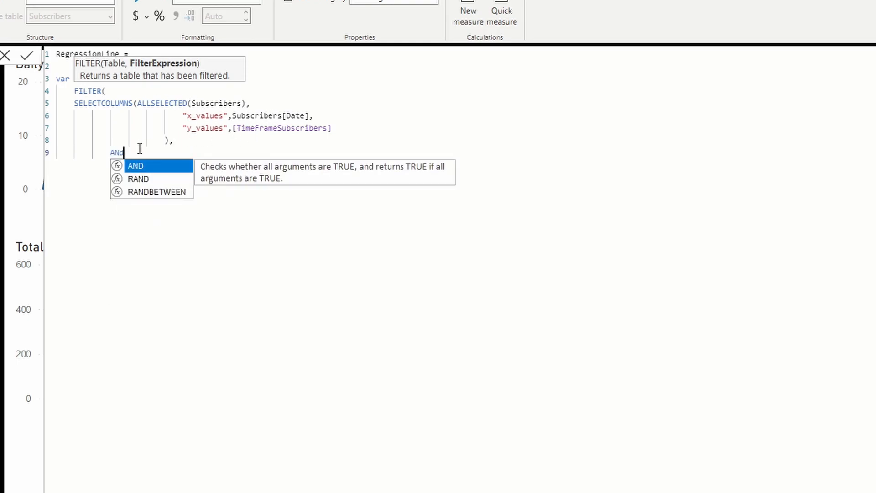
{"action": "key", "text": "Tab"}
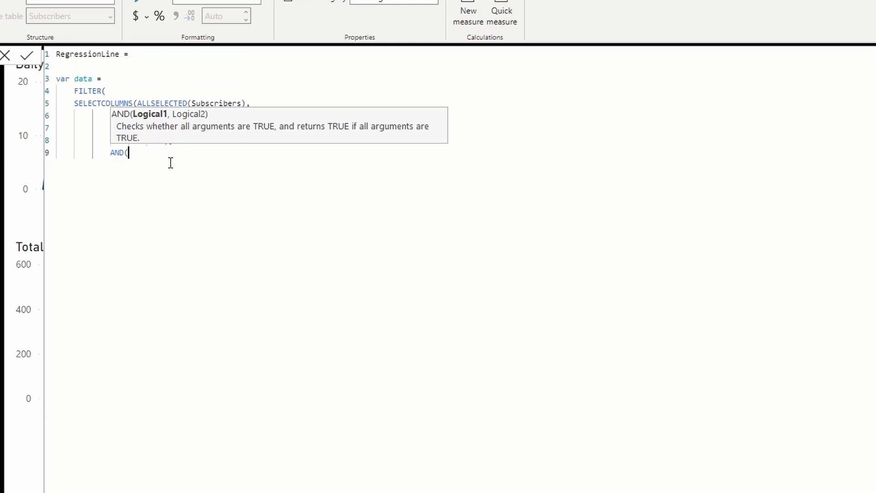
{"action": "key", "text": "Return"}
Step: Add NOT(ISBLANK([x_values])) as the first condition of the AND function
{"action": "type", "text": "NOT"}
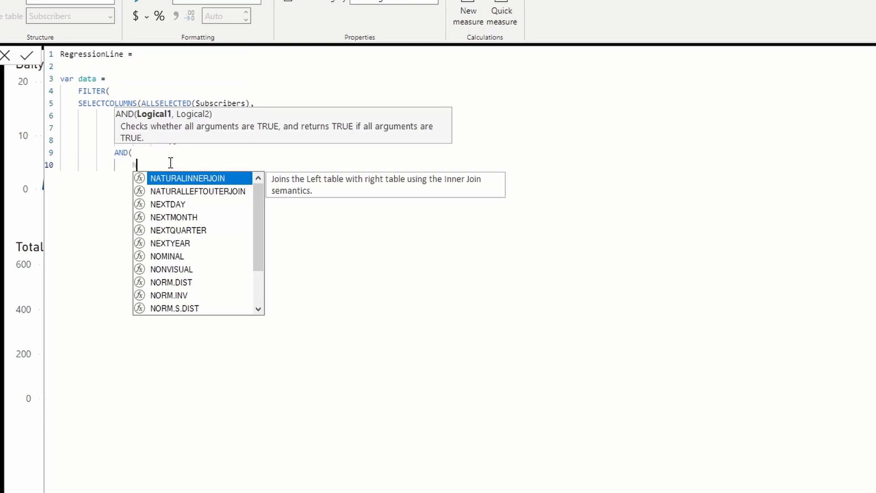
{"action": "key", "text": "Tab"}
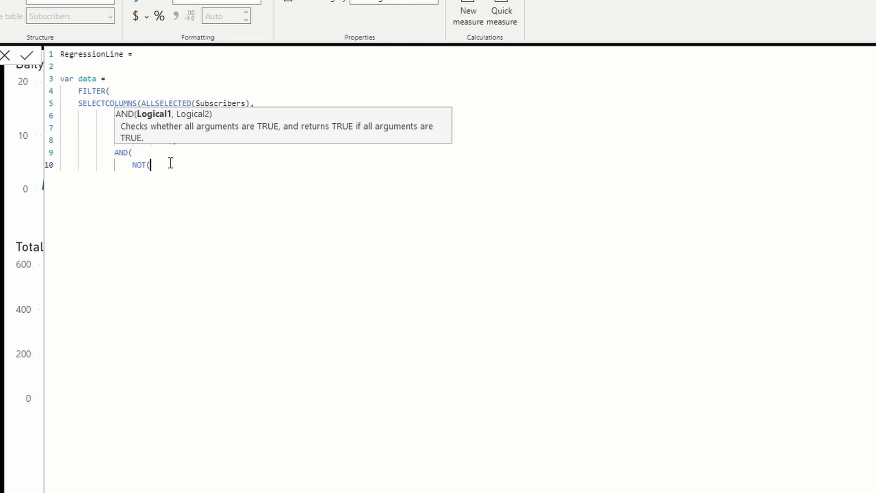
{"action": "type", "text": "ISB"}
{"action": "key", "text": "Tab"}
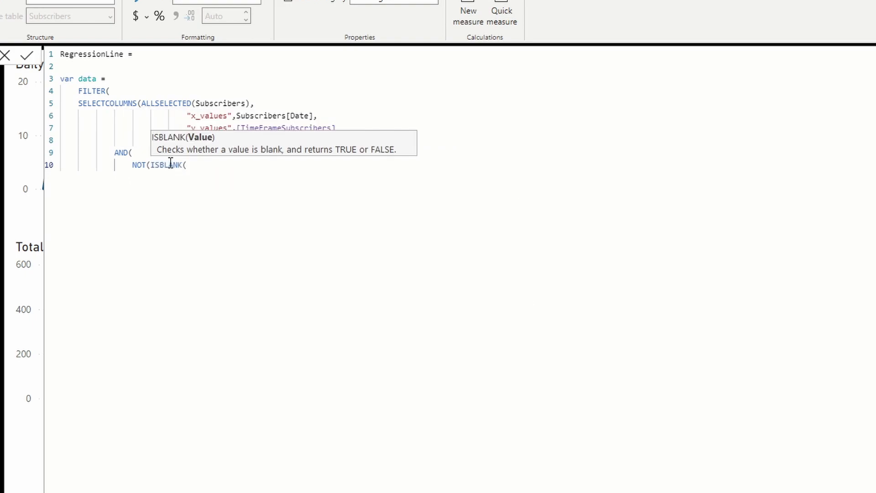
{"action": "type", "text": "["}
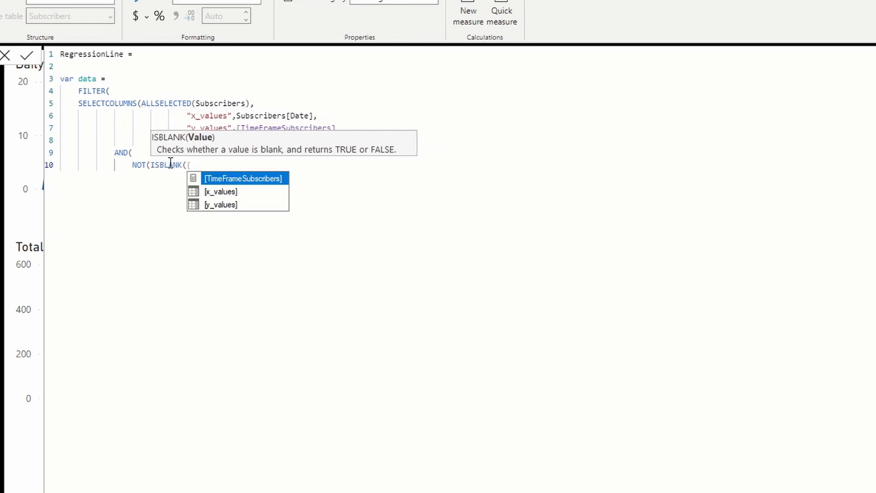
{"action": "key", "text": "Down"}
{"action": "key", "text": "Tab"}
{"action": "type", "text": "))"}
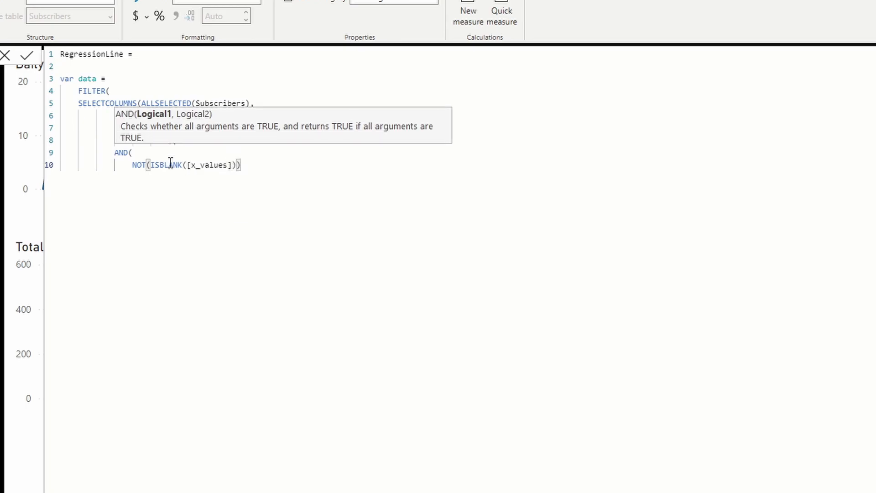
{"action": "type", "text": ","}
{"action": "key", "text": "shift+Return"}
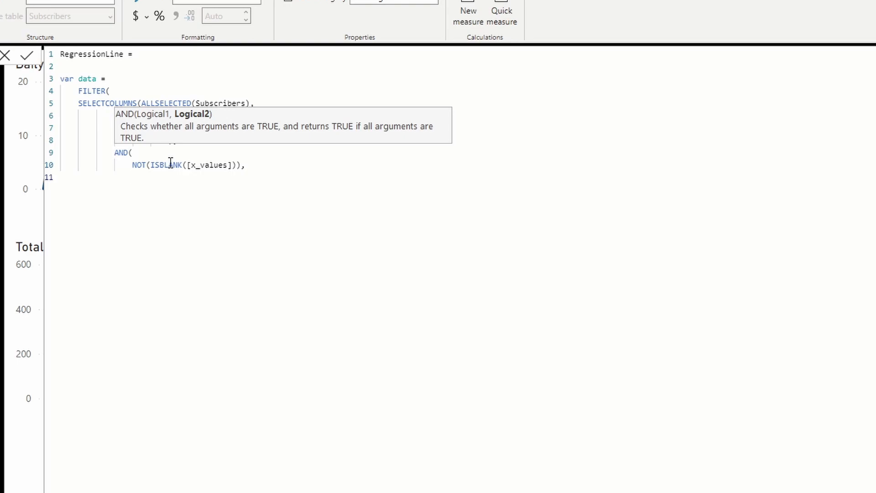
Step: Add NOT(ISBLANK([y_values])) as the second condition of the AND function
{"action": "type", "text": "Not"}
{"action": "type", "text": "Isb"}
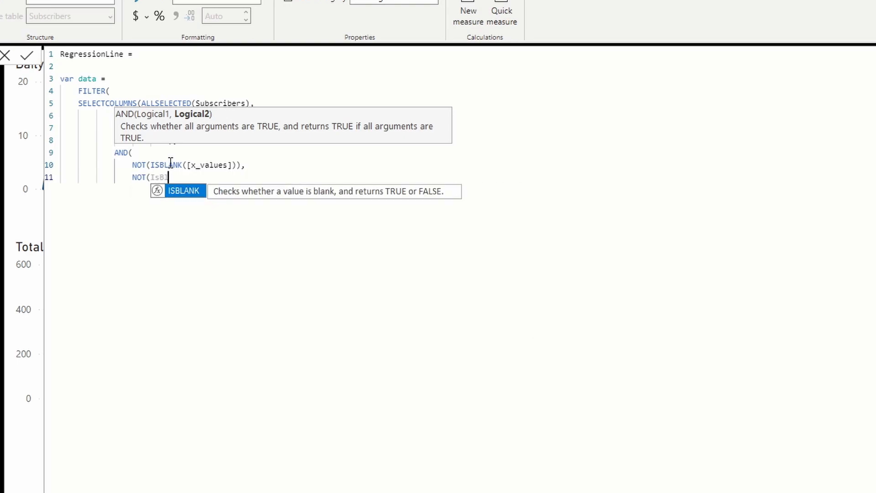
{"action": "key", "text": "Tab"}
{"action": "type", "text": "["}
{"action": "key", "text": "Down"}
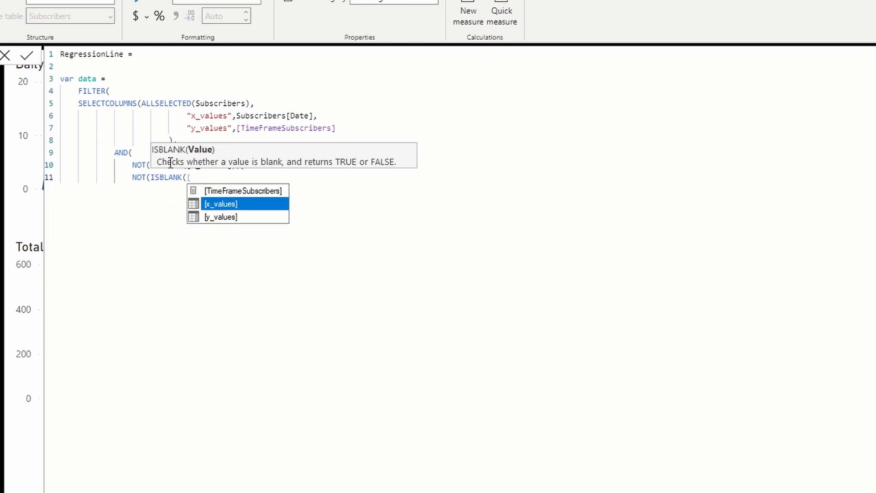
{"action": "key", "text": "Down"}
{"action": "key", "text": "Tab"}
{"action": "type", "text": "))"}
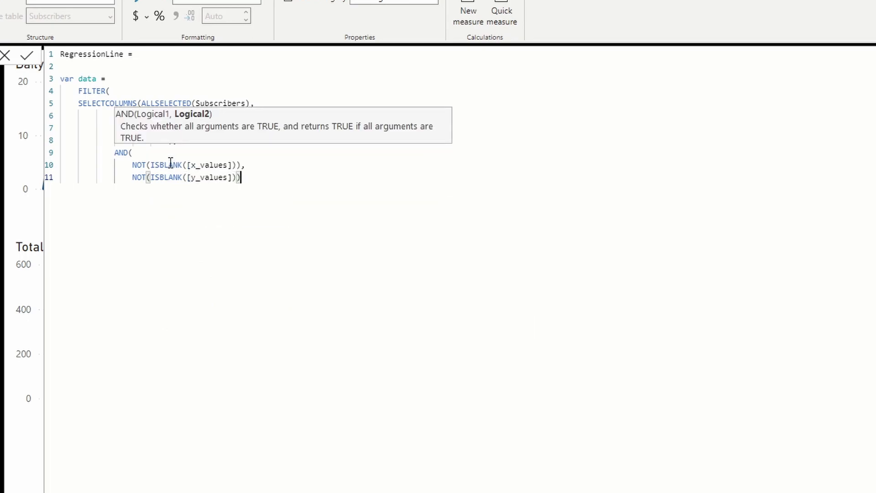
Step: Close the AND and FILTER functions on separate lines to complete the data variable
{"action": "key", "text": "Return"}
{"action": "type", "text": ")"}
{"action": "key", "text": "Return"}
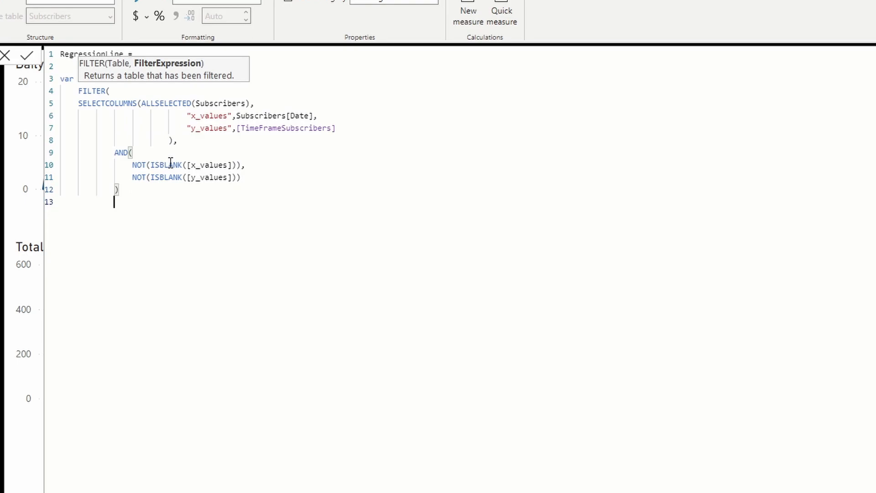
{"action": "type", "text": ")"}
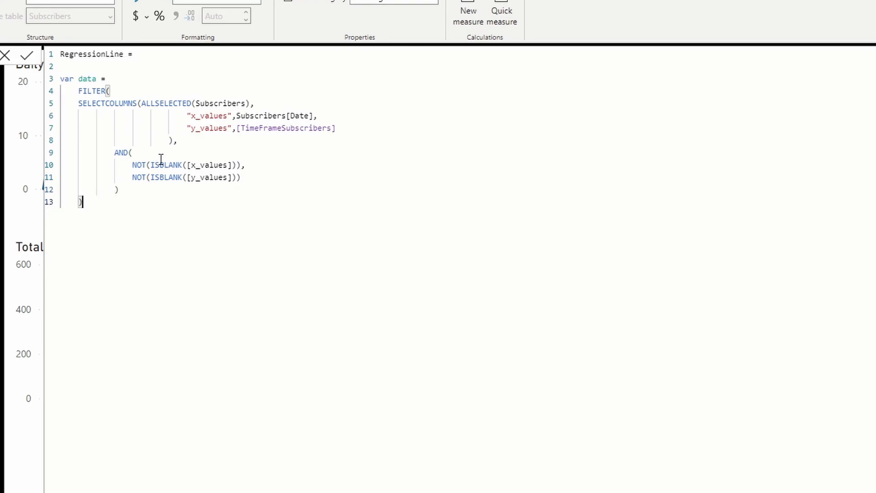
{"action": "left_click_drag", "start_coordinate": [176, 139], "coordinate": [74, 103]}
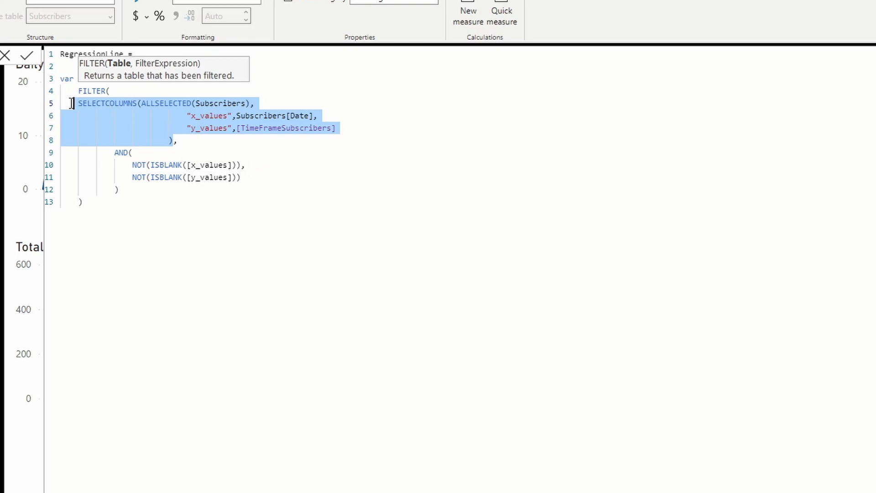
{"action": "left_click_drag", "start_coordinate": [77, 90], "coordinate": [238, 182]}
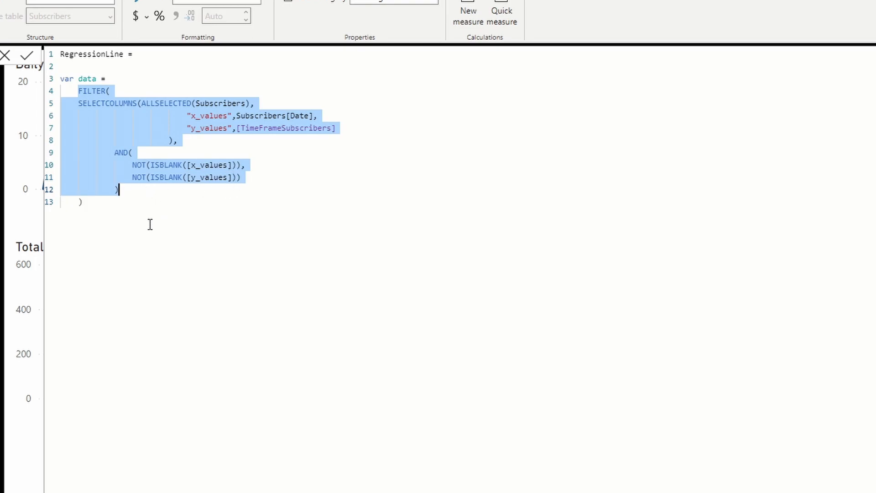
{"action": "left_click", "coordinate": [103, 206]}
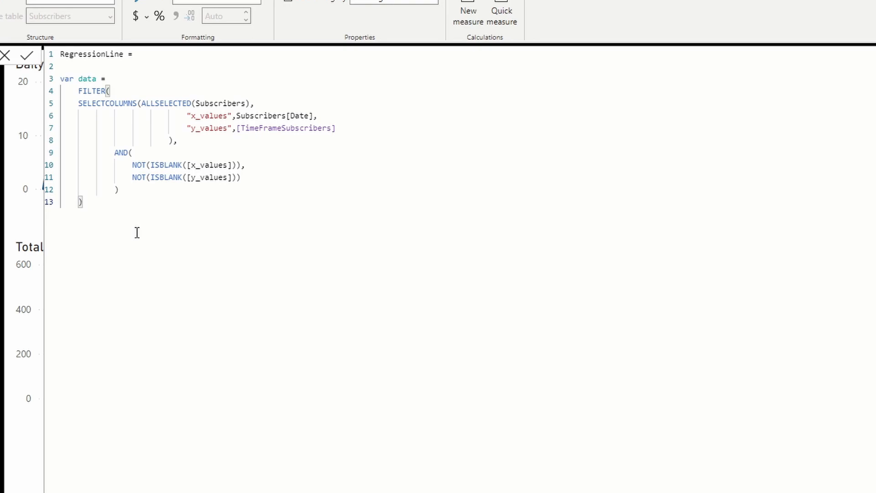
Step: Copy the "Solve for" list and the Intercept and Slope formulas from Word's formula_blank.docx into the Power BI measure, below the data variable
{"action": "key", "text": "Return"}
{"action": "key", "text": "Return"}
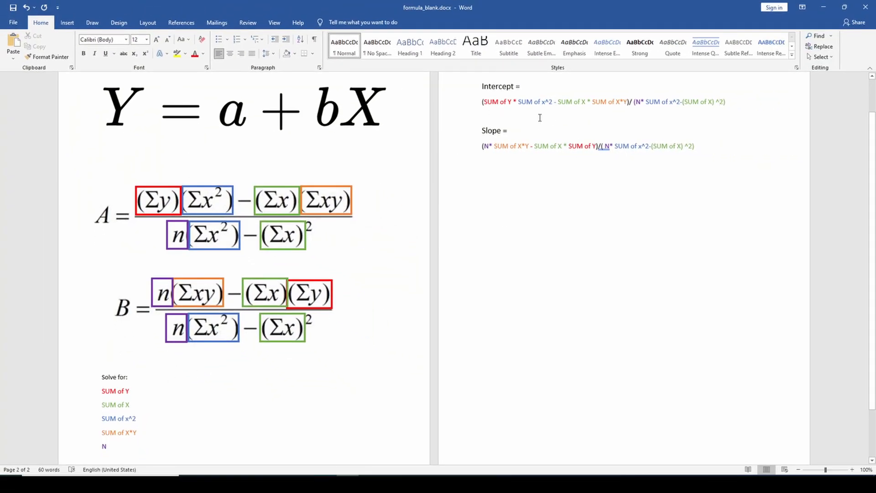
{"action": "scroll", "coordinate": [228, 338], "scroll_direction": "down", "scroll_amount": 2}
{"action": "left_click_drag", "start_coordinate": [98, 336], "coordinate": [699, 105]}
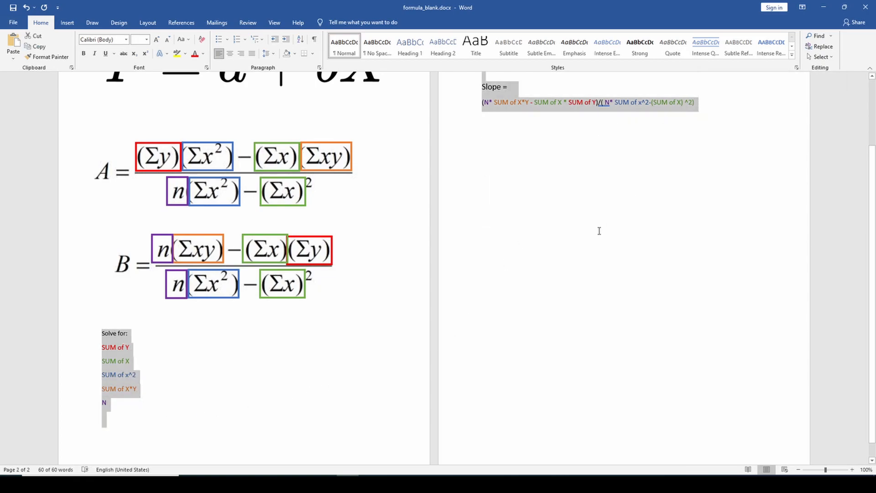
{"action": "scroll", "coordinate": [461, 307], "scroll_direction": "up", "scroll_amount": 5}
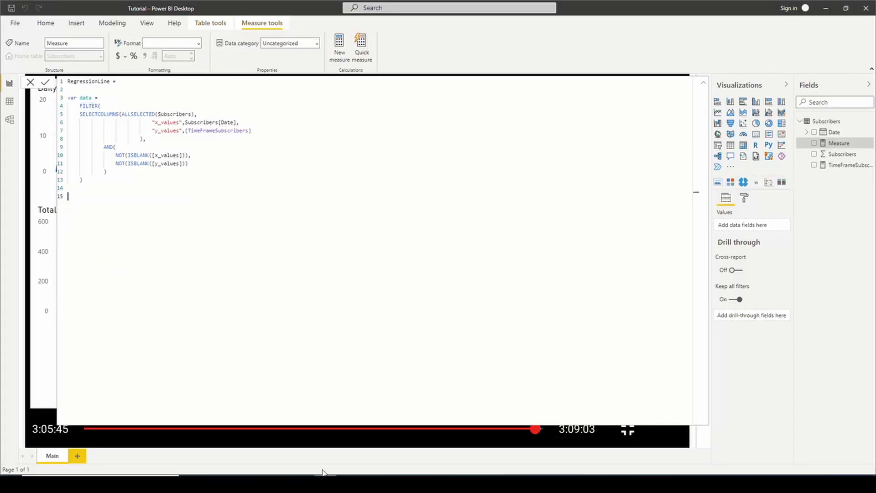
{"action": "type", "text": "Solve for: SUM of Y SUM of X SUM of x^2 SUM of X*Y N  Intercept = (SUM of Y * SUM of x^2 - SUM of X * SUM of X*Y)/ (N* SUM of x^2-(SUM of X) ^2)  Slope = (N* SUM of X*Y - SUM of X * SUM of Y)/( N* SUM of x^2-(SUM of X) ^2)"}
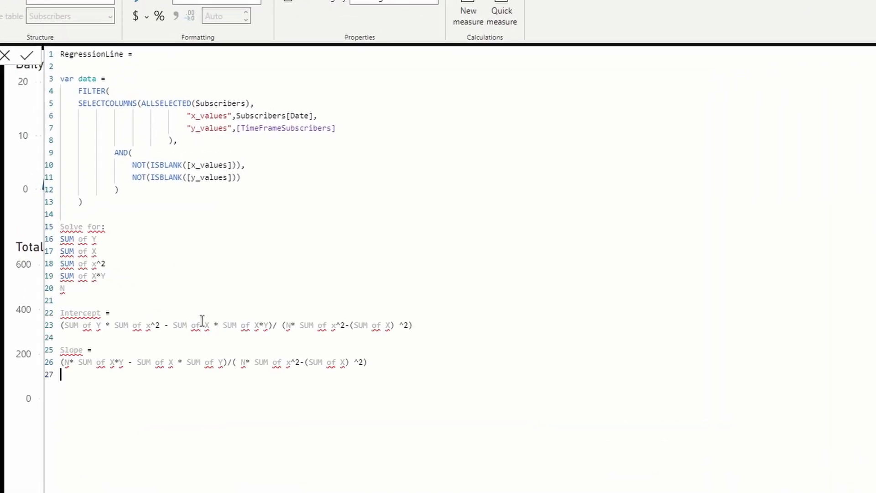
Step: Turn the pasted "Solve for:" line into the comment "--Variables to Solve for:"
{"action": "left_click", "coordinate": [60, 227]}
{"action": "type", "text": "--Variables "}
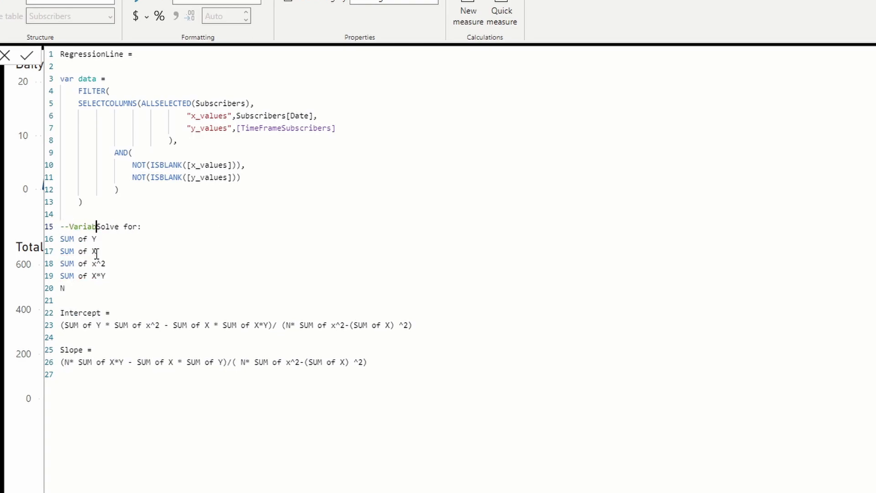
{"action": "type", "text": "to"}
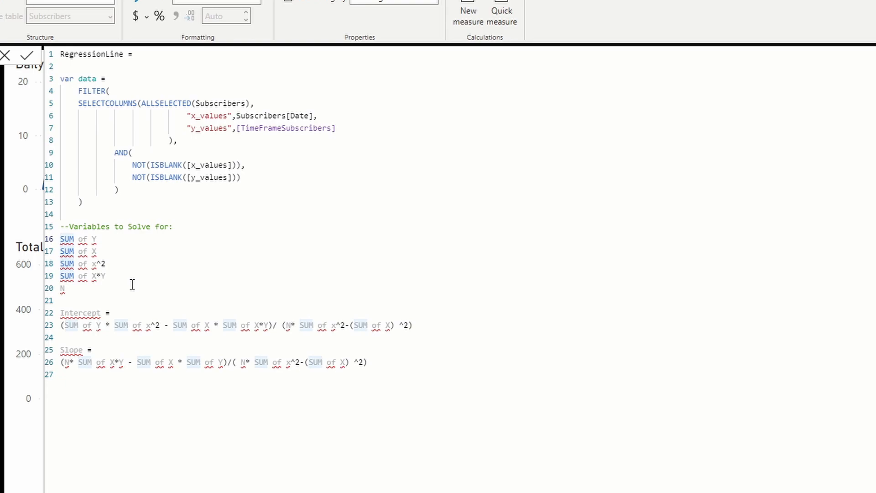
Step: Replace the "SUM of Y" line with a variable named y_sum that begins with the SUMX function
{"action": "key", "text": "Delete"}
{"action": "type", "text": "var y_sum = "}
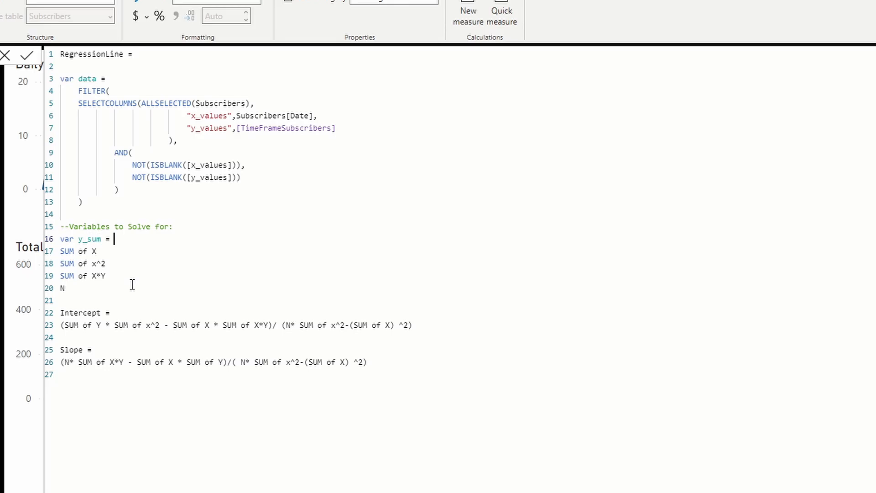
{"action": "type", "text": "Sum"}
{"action": "key", "text": "Down"}
{"action": "key", "text": "Down"}
{"action": "key", "text": "Down"}
{"action": "key", "text": "Tab"}
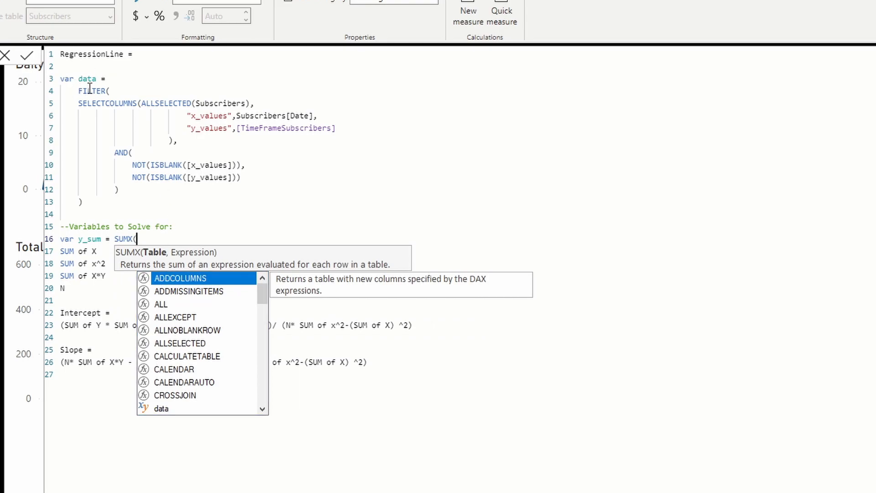
Step: Complete the y_sum expression by giving SUMX the arguments data and [y_values]
{"action": "type", "text": "data"}
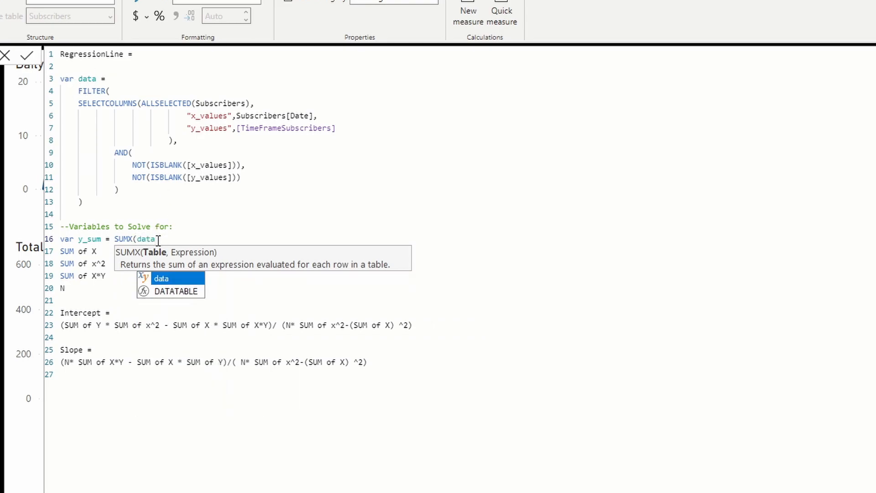
{"action": "type", "text": ",["}
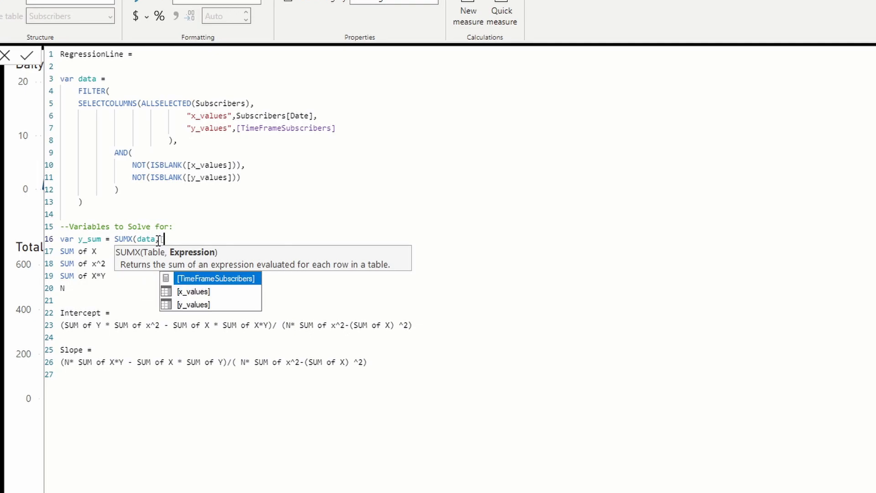
{"action": "key", "text": "Down"}
{"action": "key", "text": "Down"}
{"action": "key", "text": "Tab"}
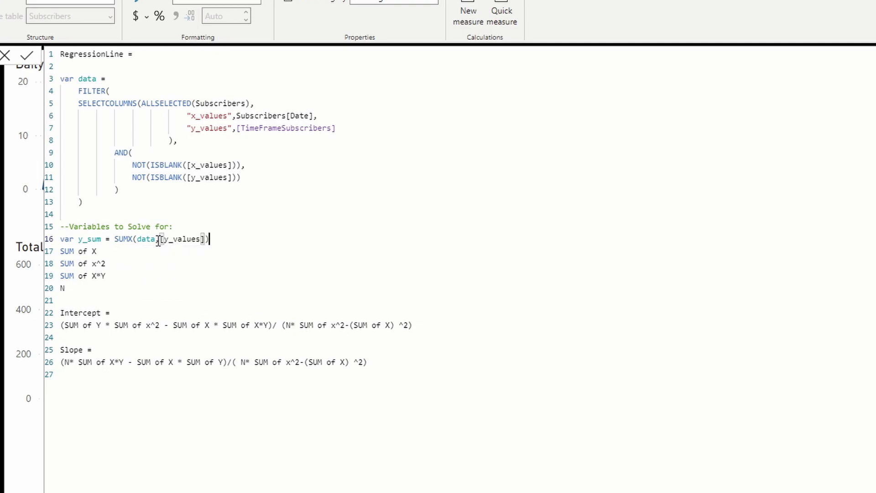
{"action": "type", "text": ")"}
Step: Replace the "SUM of X" line with the variable x_sum = SUMX(data,[x_values])
{"action": "left_click", "coordinate": [61, 251]}
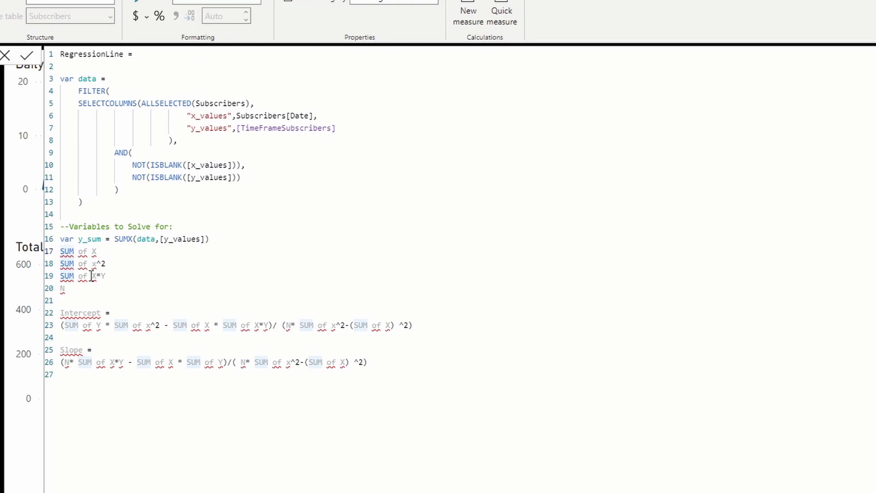
{"action": "type", "text": "var "}
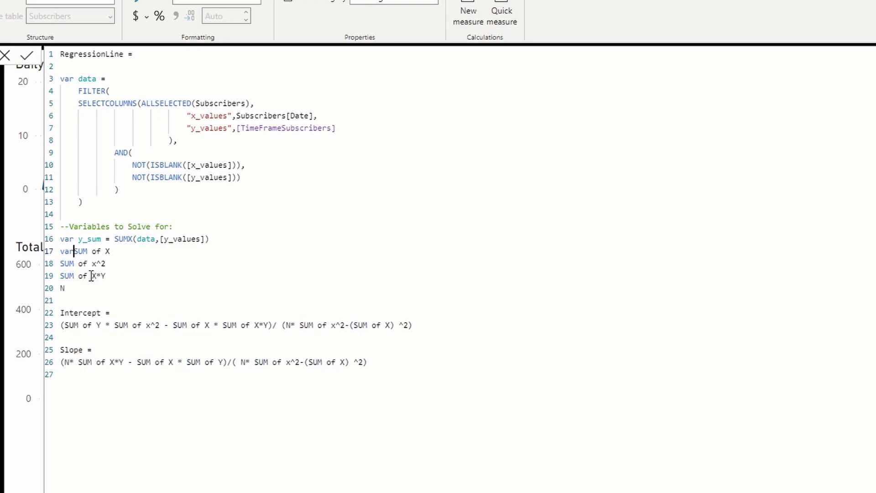
{"action": "type", "text": "x_sum ="}
{"action": "key", "text": "Right"}
{"action": "key", "text": "Right"}
{"action": "key", "text": "Right"}
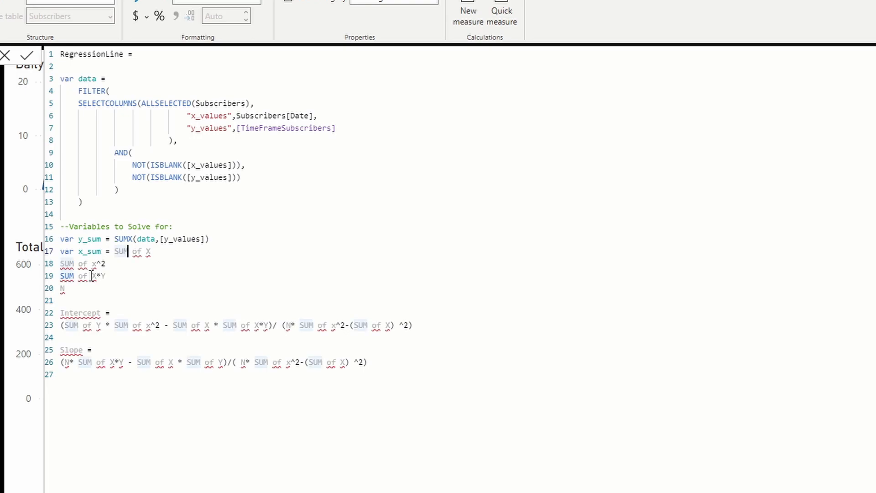
{"action": "type", "text": "X"}
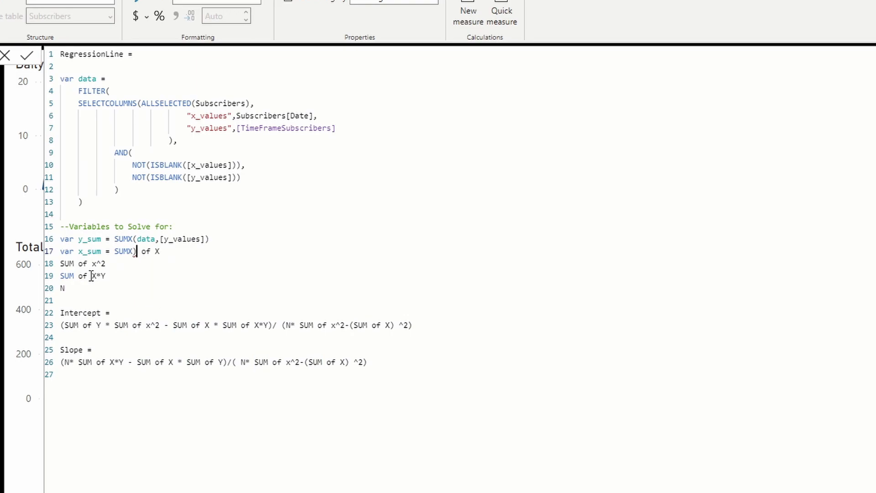
{"action": "type", "text": "(data,"}
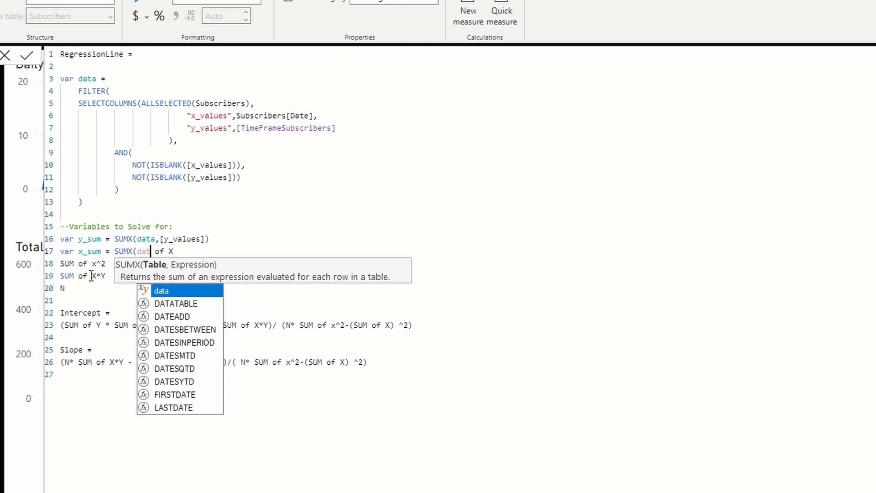
{"action": "key", "text": "Delete"}
{"action": "key", "text": "Delete"}
{"action": "key", "text": "Delete"}
{"action": "key", "text": "Delete"}
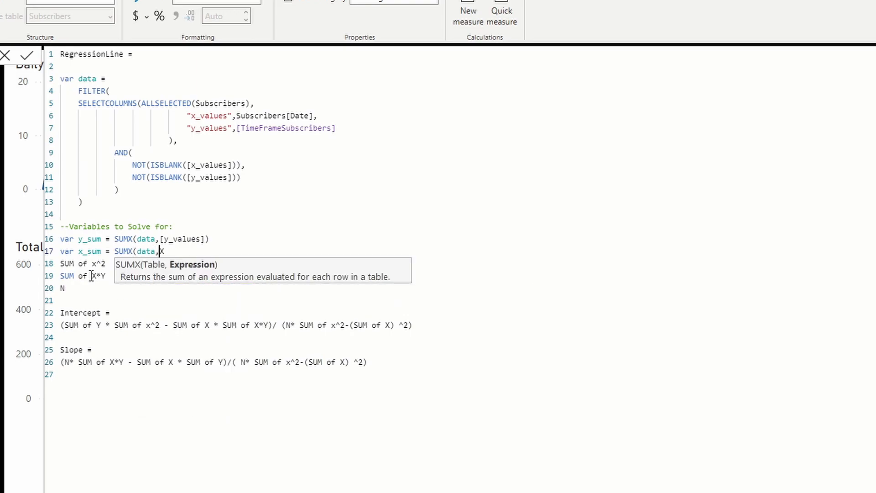
{"action": "type", "text": "[x_values])"}
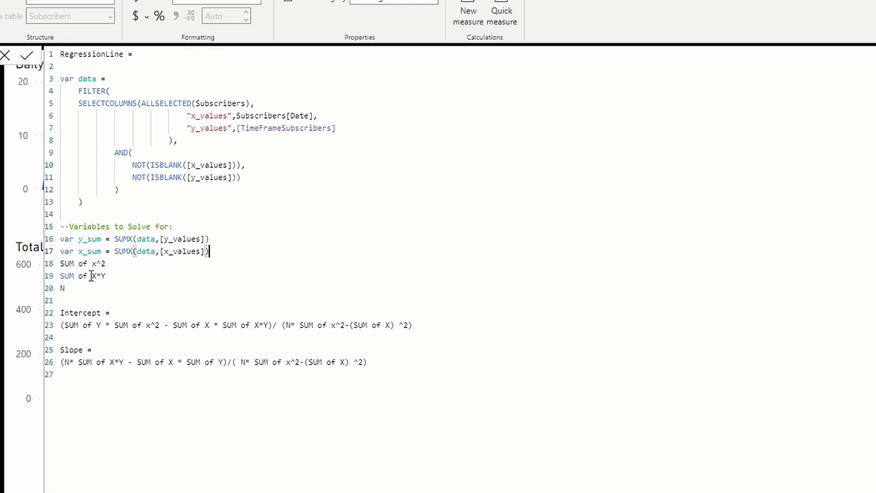
Step: Replace the "SUM of x^2" line with a variable named x2 that begins with the SUMX function
{"action": "left_click", "coordinate": [61, 264]}
{"action": "type", "text": "var x2 ="}
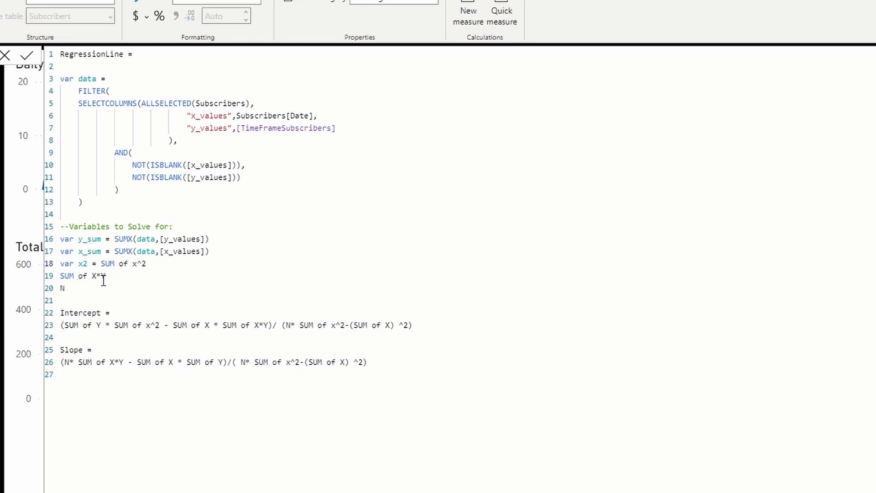
{"action": "key", "text": "Delete"}
{"action": "key", "text": "Delete"}
{"action": "key", "text": "Delete"}
{"action": "key", "text": "Delete"}
{"action": "key", "text": "Delete"}
{"action": "key", "text": "Delete"}
{"action": "key", "text": "Delete"}
{"action": "type", "text": "SUMX("}
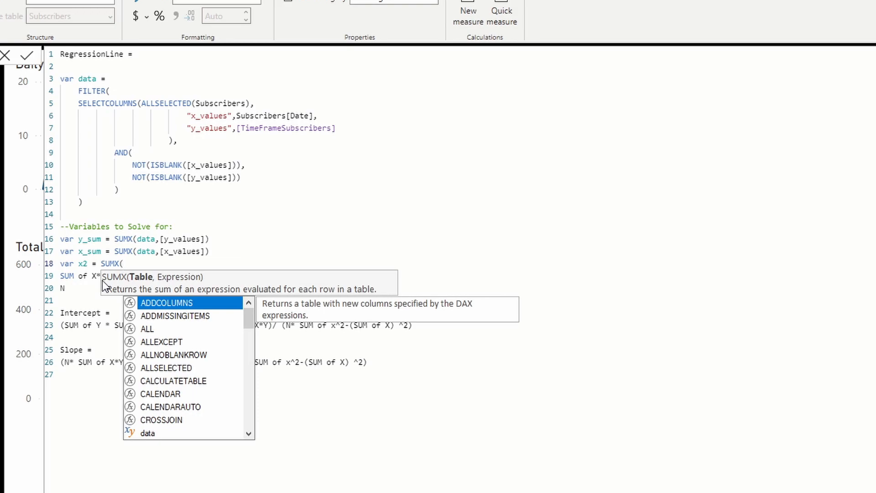
Step: Complete the x2 expression by giving SUMX the arguments data and [x_values]^2
{"action": "type", "text": "data,"}
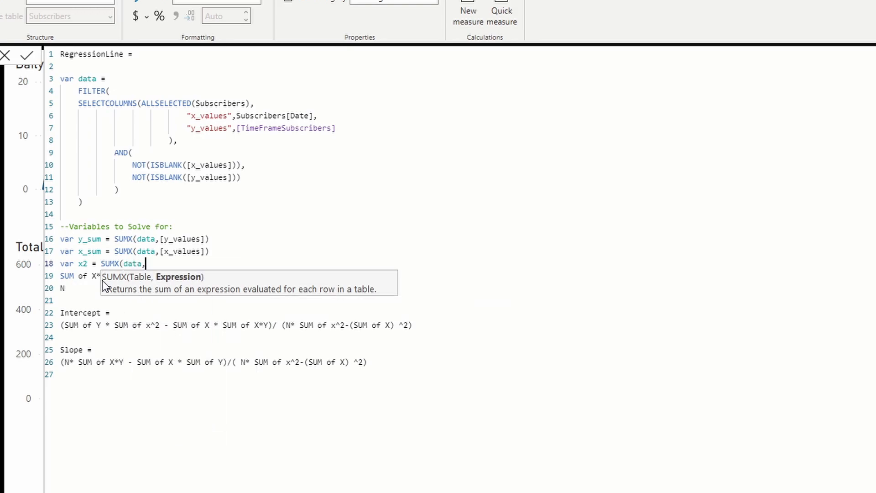
{"action": "type", "text": "x"}
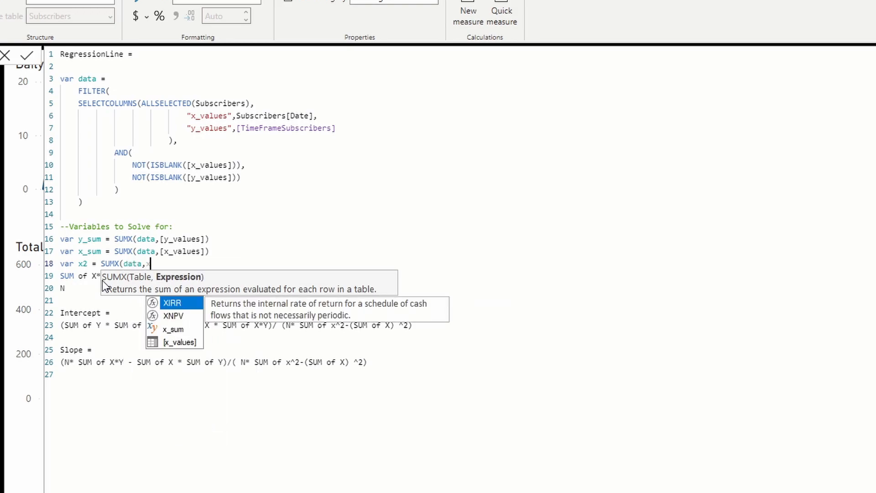
{"action": "key", "text": "Down"}
{"action": "key", "text": "Down"}
{"action": "key", "text": "Down"}
{"action": "key", "text": "Tab"}
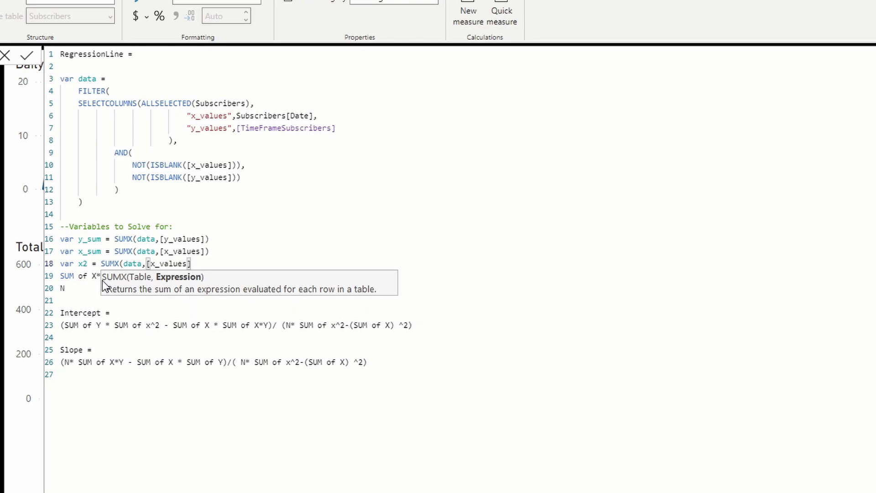
{"action": "type", "text": "^2)"}
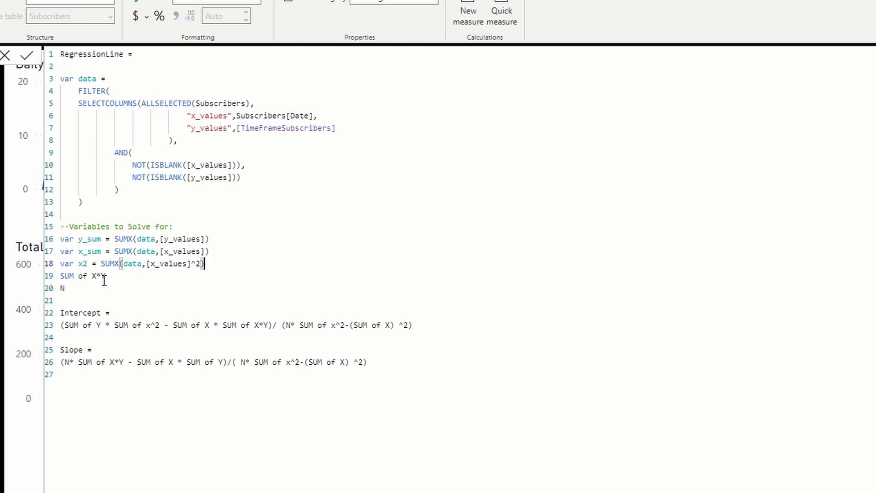
Step: Replace the "SUM of X*Y" line with a variable named xy that begins with SUMX over the data table
{"action": "left_click", "coordinate": [62, 276]}
{"action": "type", "text": "var xy ="}
{"action": "key", "text": "Right"}
{"action": "key", "text": "Right"}
{"action": "key", "text": "Right"}
{"action": "type", "text": "X"}
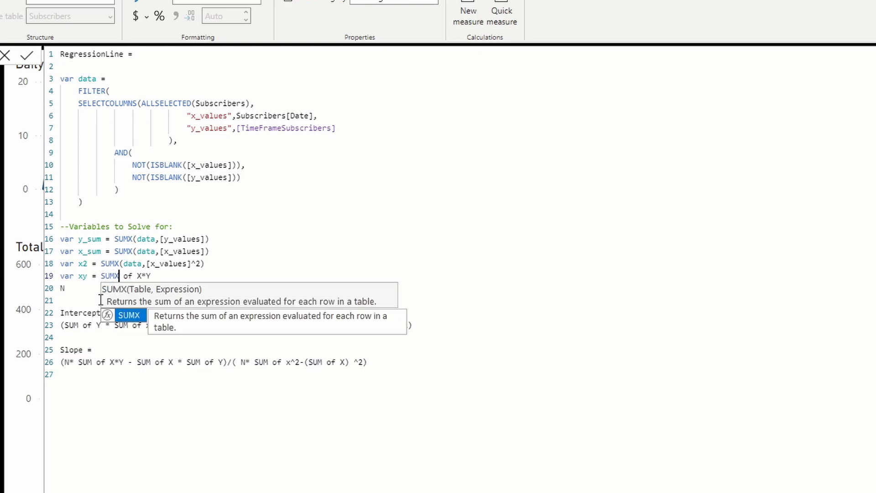
{"action": "type", "text": "(data"}
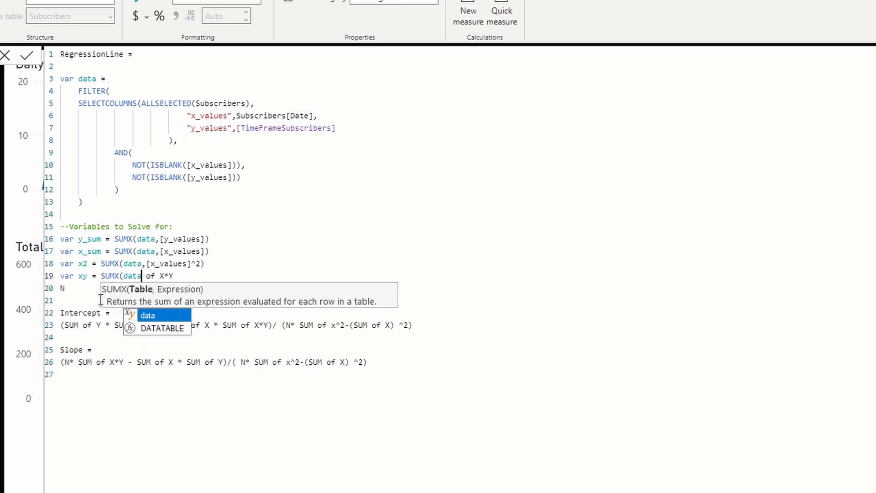
{"action": "key", "text": "Escape"}
{"action": "type", "text": ","}
{"action": "key", "text": "Delete"}
{"action": "key", "text": "Delete"}
{"action": "key", "text": "Delete"}
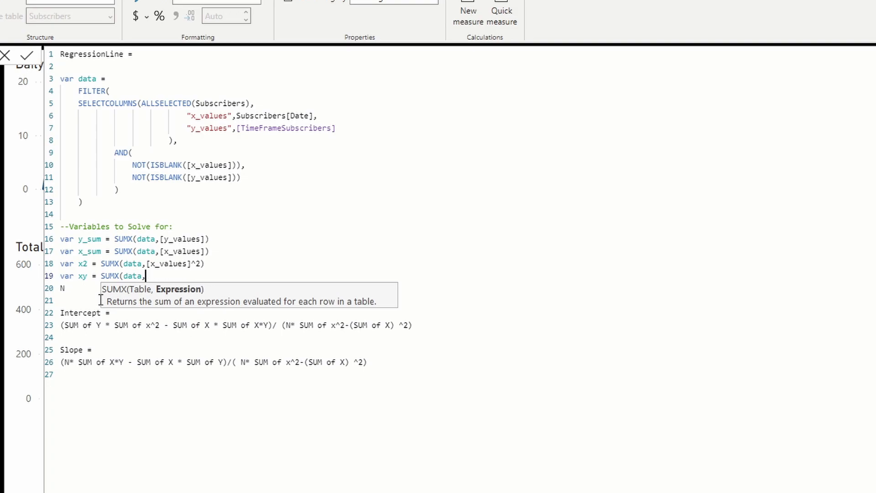
Step: Complete the xy expression with [x_values]*[y_values] as the SUMX expression and close the function
{"action": "type", "text": "x"}
{"action": "key", "text": "Down"}
{"action": "key", "text": "Down"}
{"action": "key", "text": "Down"}
{"action": "key", "text": "Down"}
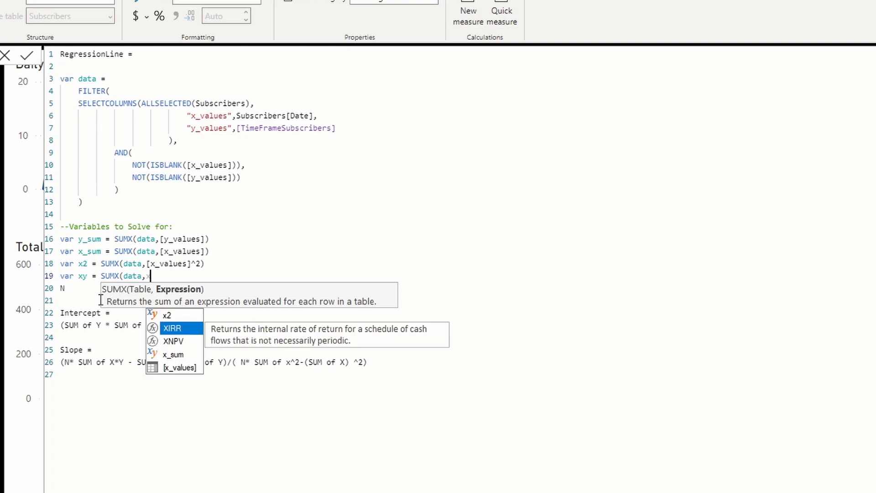
{"action": "key", "text": "Tab"}
{"action": "type", "text": "*"}
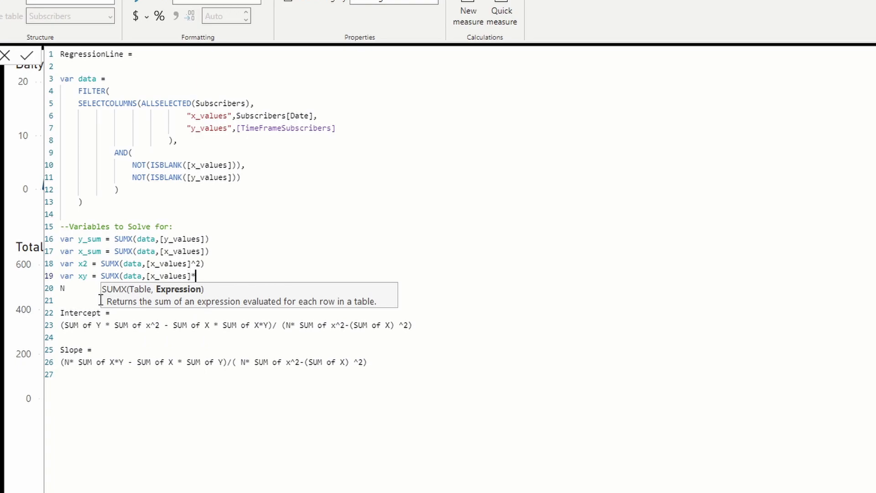
{"action": "type", "text": "[y"}
{"action": "key", "text": "Tab"}
{"action": "type", "text": ")"}
Step: Replace the "N" line with the variable row_count = COUNTROWS(data)
{"action": "left_click", "coordinate": [62, 288]}
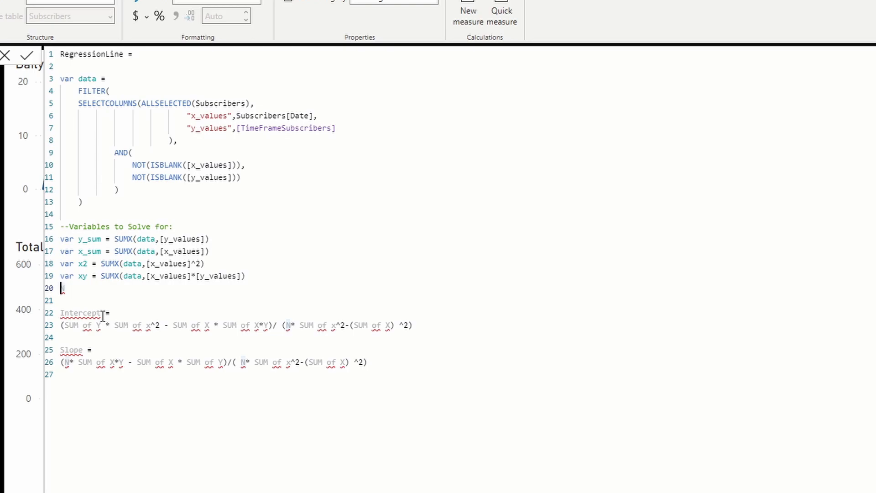
{"action": "type", "text": "var "}
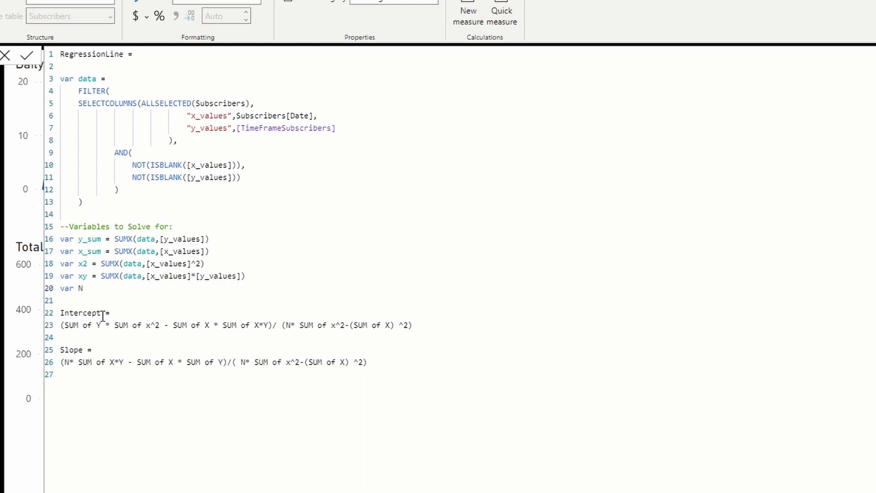
{"action": "type", "text": "row_count = COUNTROWS("}
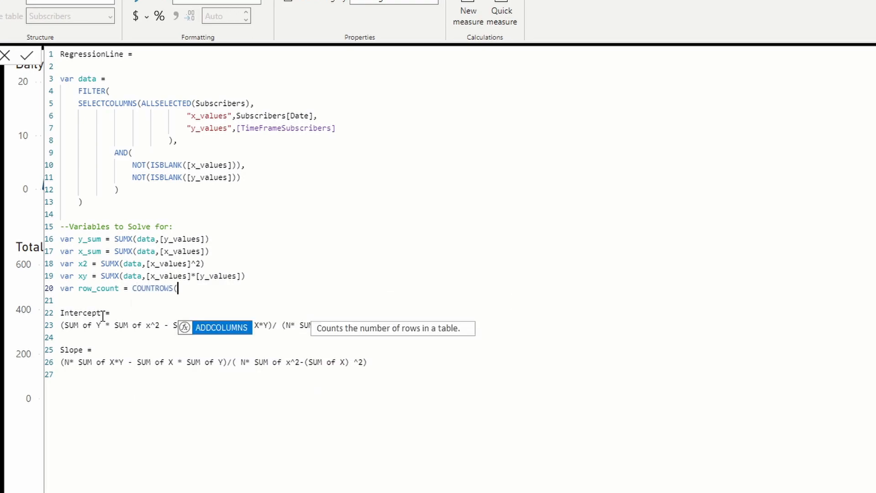
{"action": "type", "text": "data)"}
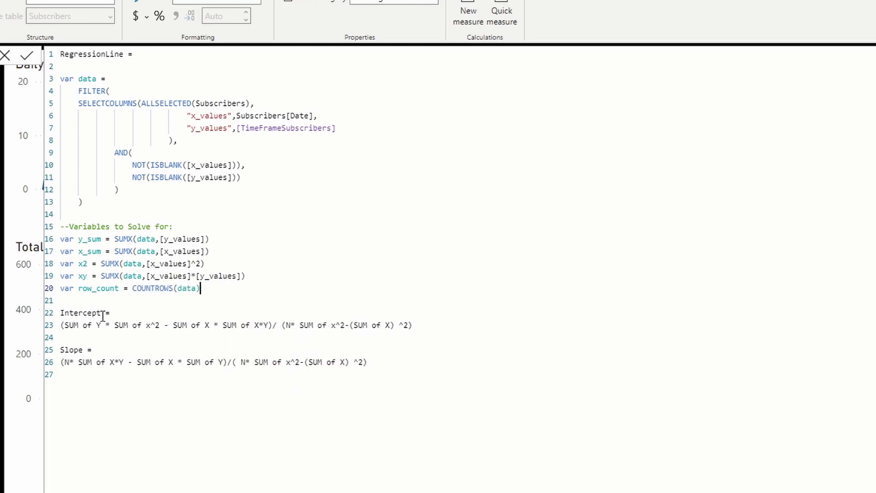
Step: Add the comment "--Solve for formula" on its own line above the Intercept formula
{"action": "key", "text": "Return"}
{"action": "type", "text": "--Solve for "}
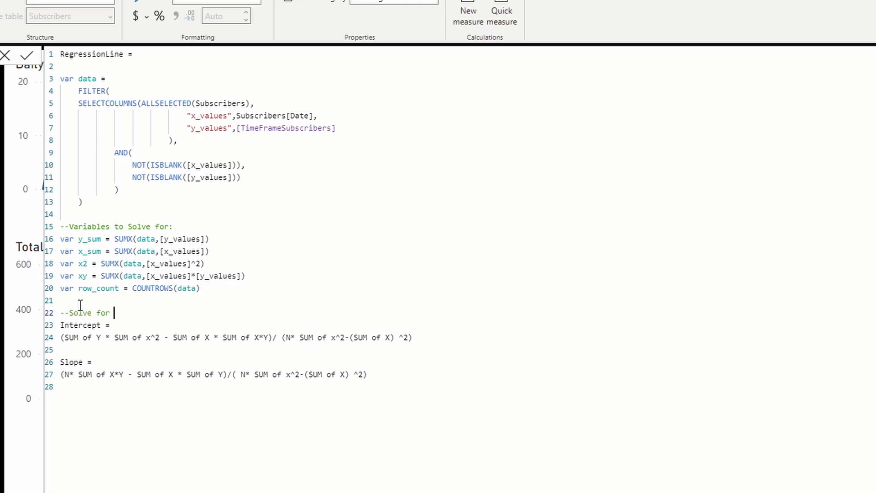
{"action": "type", "text": "formula"}
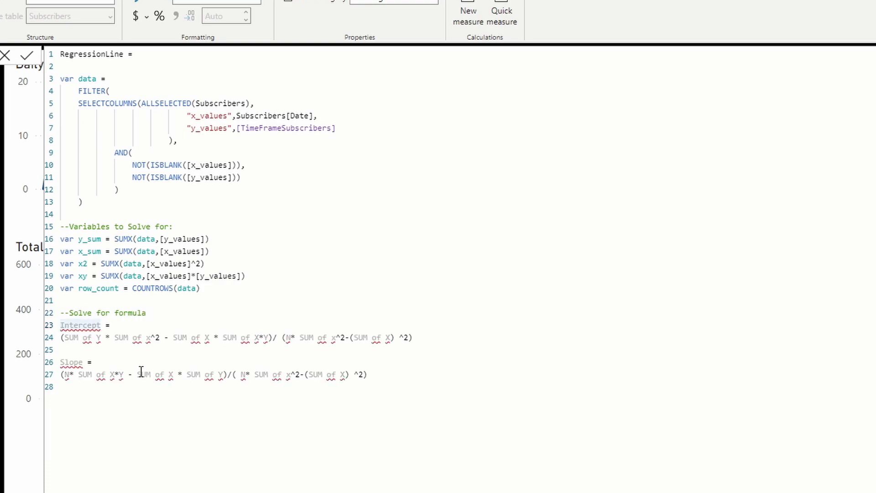
Step: Declare Intercept as a variable and join its formula onto the same line after the equals sign
{"action": "key", "text": "Down"}
{"action": "key", "text": "Home"}
{"action": "type", "text": "var"}
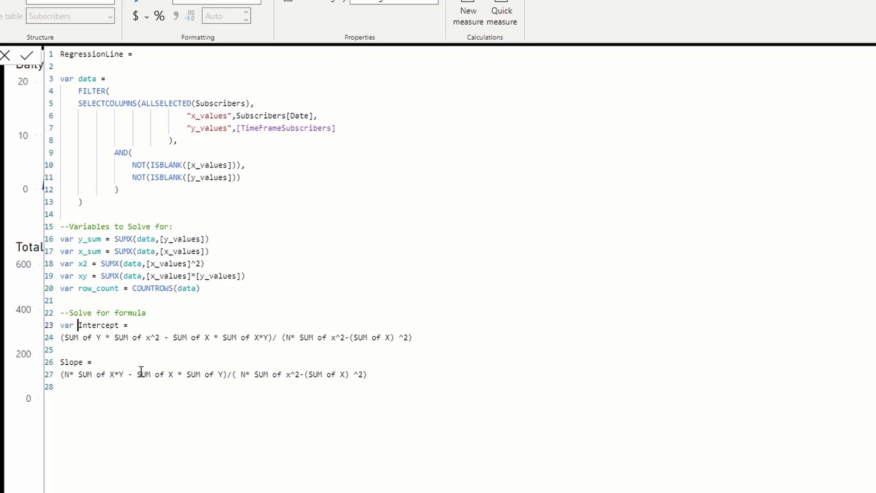
{"action": "left_click", "coordinate": [145, 326]}
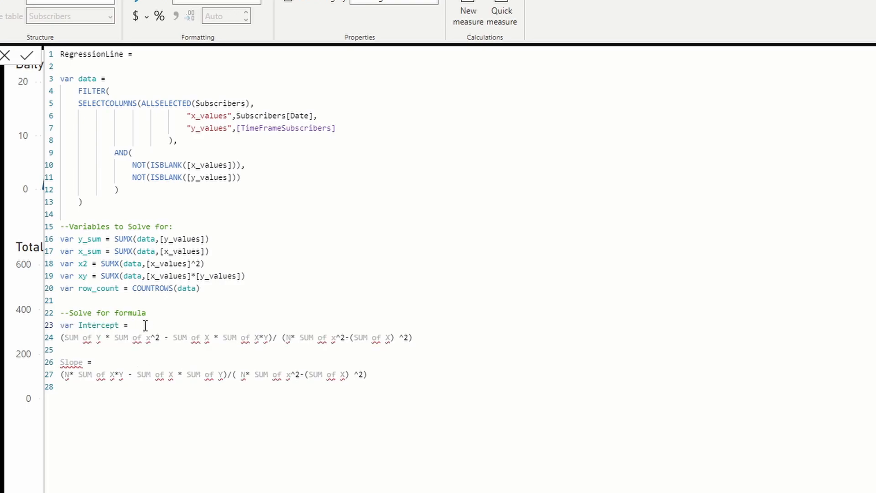
{"action": "key", "text": "Delete"}
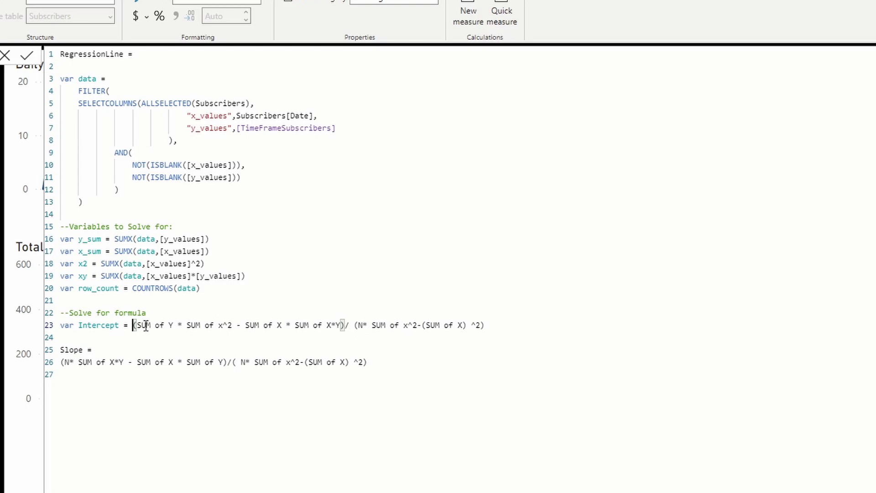
Step: Declare Slope as a variable and join its formula onto the same line, with a single space after the equals sign
{"action": "left_click", "coordinate": [61, 349]}
{"action": "type", "text": "var"}
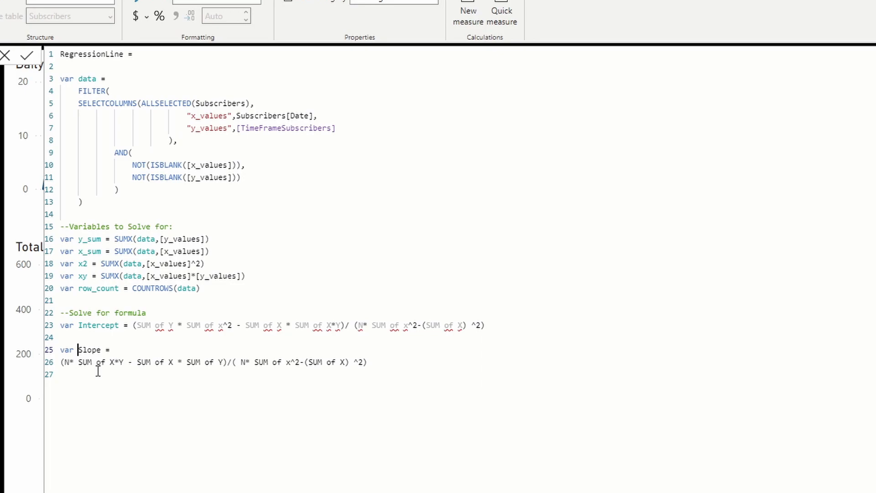
{"action": "key", "text": "End"}
{"action": "key", "text": "Delete"}
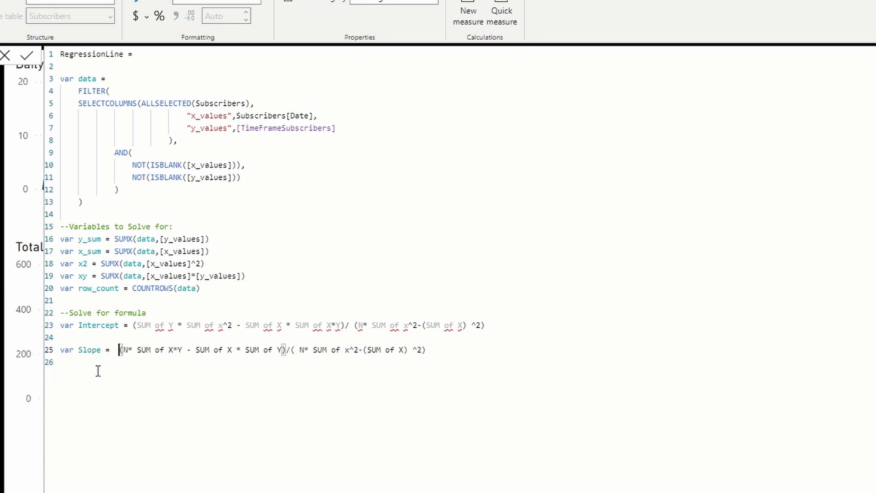
{"action": "key", "text": "BackSpace"}
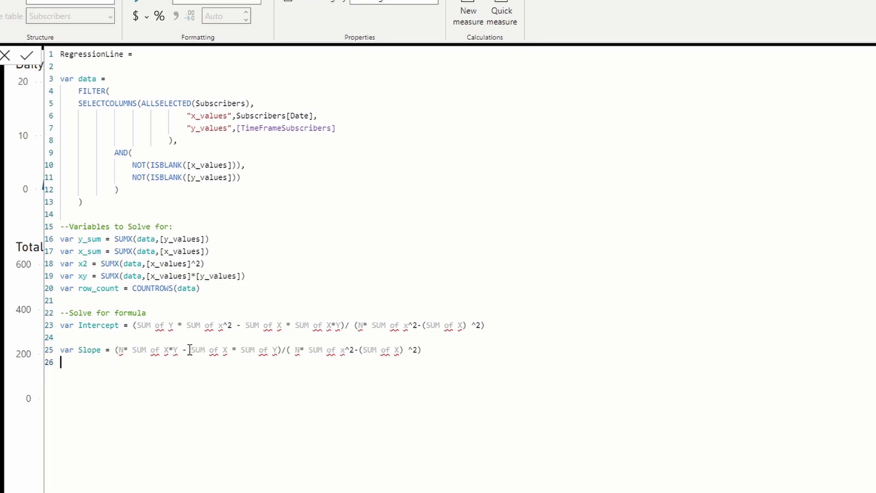
Step: Replace "SUM of Y" with y_sum in both the Intercept and the Slope formulas
{"action": "double_click", "coordinate": [85, 239]}
{"action": "key", "text": "ctrl+c"}
{"action": "left_click_drag", "start_coordinate": [136, 327], "coordinate": [175, 327]}
{"action": "key", "text": "ctrl+v"}
{"action": "left_click_drag", "start_coordinate": [241, 349], "coordinate": [278, 350]}
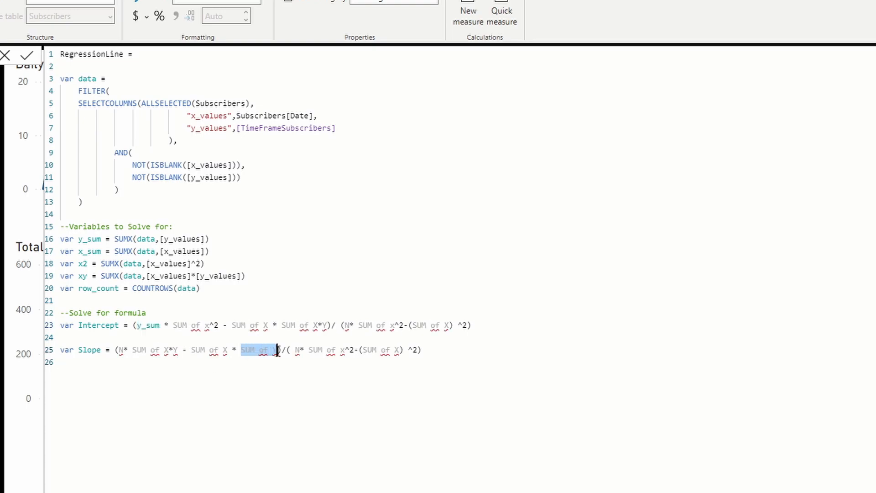
{"action": "key", "text": "ctrl+v"}
{"action": "left_click", "coordinate": [374, 388]}
Step: Replace both occurrences of "SUM of X" in the Intercept formula with x_sum
{"action": "double_click", "coordinate": [96, 252]}
{"action": "key", "text": "ctrl+c"}
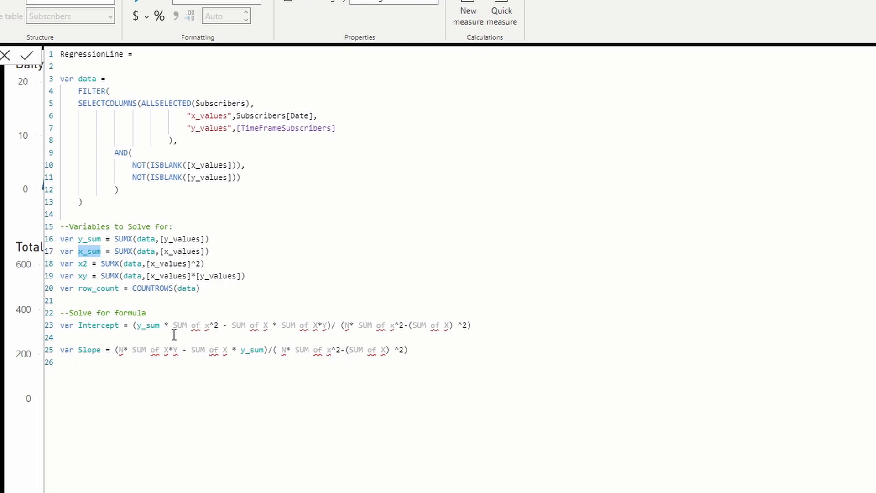
{"action": "left_click_drag", "start_coordinate": [232, 325], "coordinate": [270, 326]}
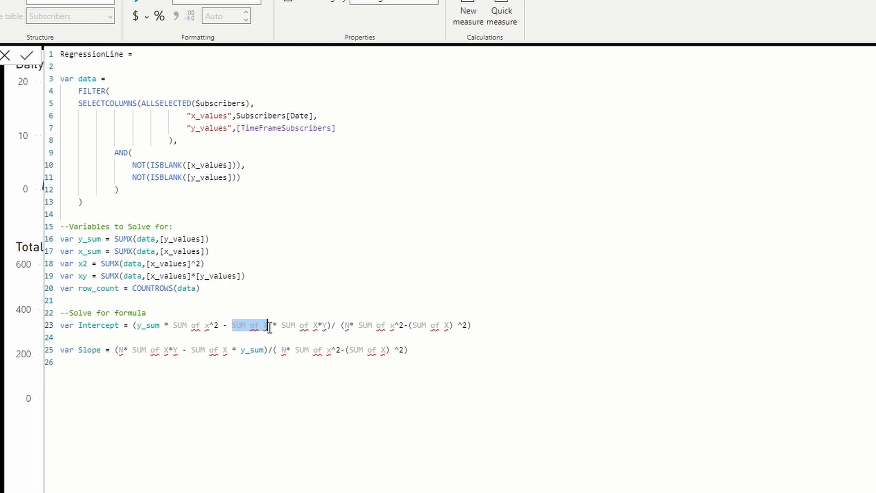
{"action": "key", "text": "ctrl+v"}
{"action": "left_click", "coordinate": [360, 372]}
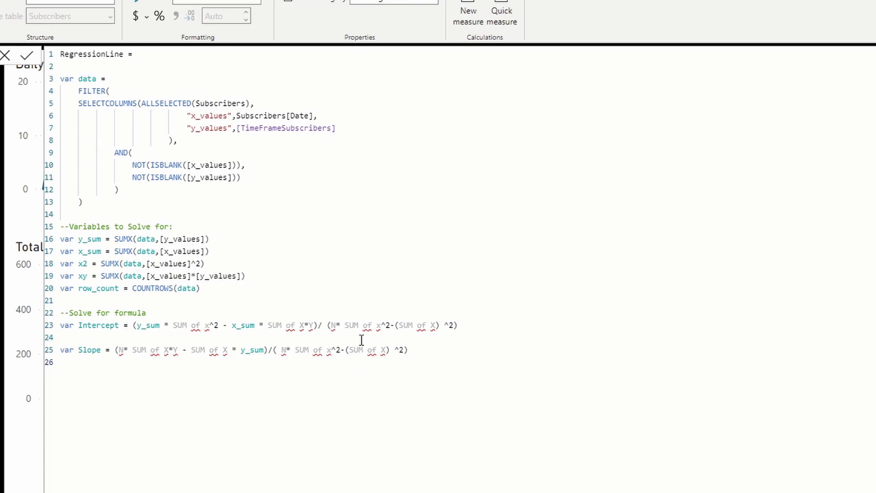
{"action": "left_click_drag", "start_coordinate": [399, 325], "coordinate": [437, 326]}
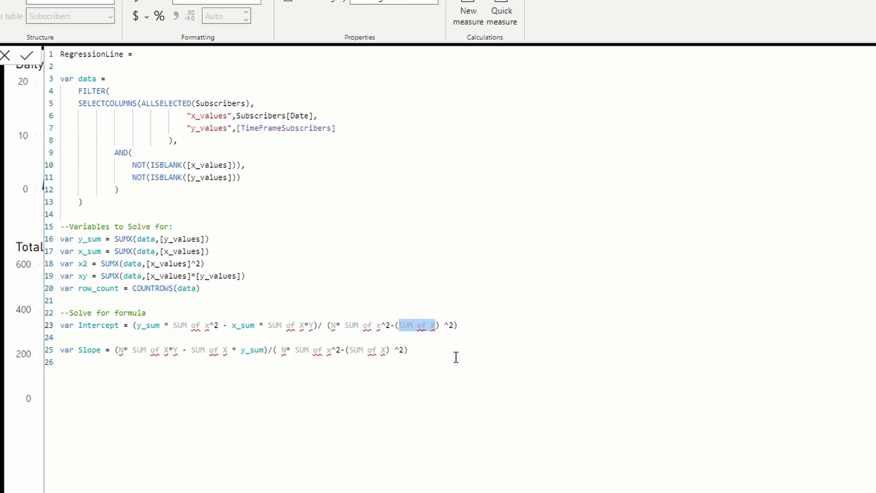
{"action": "key", "text": "ctrl+v"}
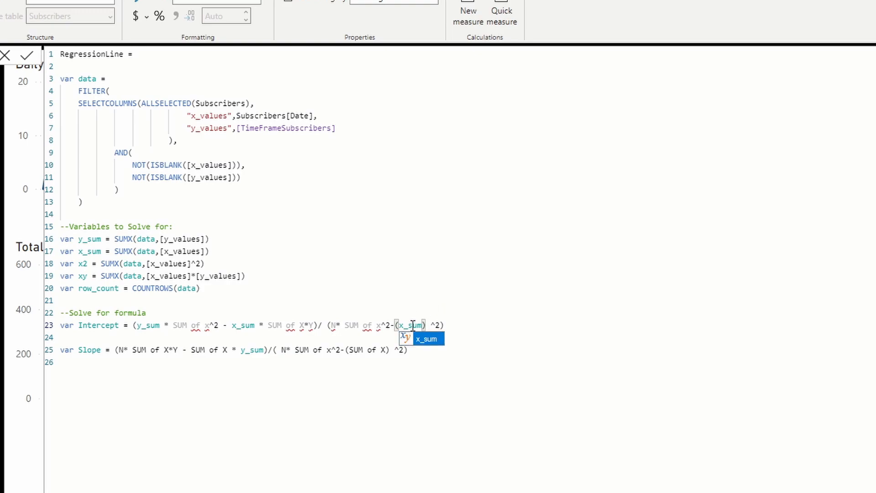
{"action": "left_click", "coordinate": [461, 313]}
Step: Replace both occurrences of "SUM of X" in the Slope formula with x_sum
{"action": "left_click_drag", "start_coordinate": [350, 350], "coordinate": [383, 349]}
{"action": "type", "text": "x_sum"}
{"action": "left_click_drag", "start_coordinate": [192, 350], "coordinate": [229, 349]}
{"action": "type", "text": "x_sum"}
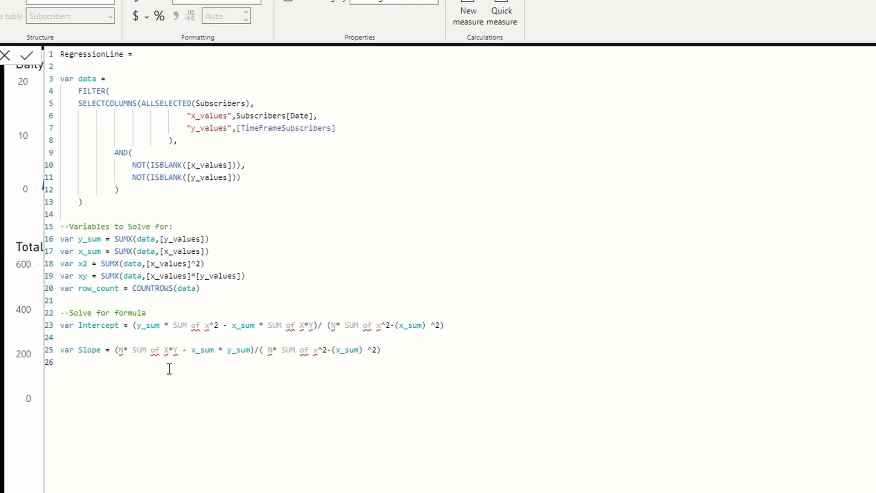
Step: Replace every "SUM of x^2" in the Intercept and Slope formulas with x2
{"action": "double_click", "coordinate": [82, 264]}
{"action": "left_click_drag", "start_coordinate": [173, 326], "coordinate": [219, 325]}
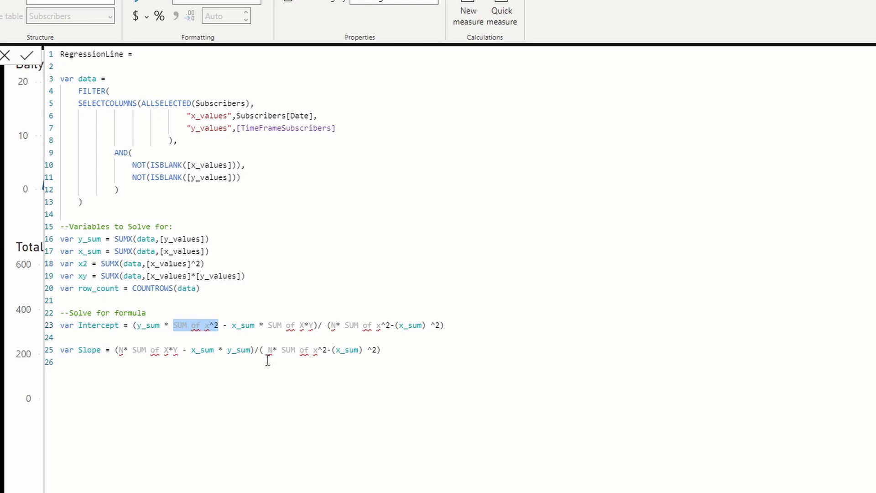
{"action": "type", "text": "x2"}
{"action": "left_click", "coordinate": [391, 382]}
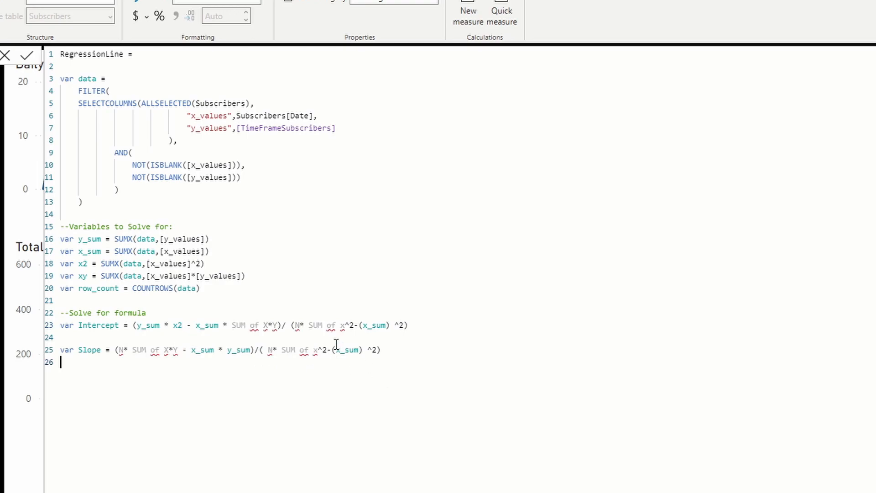
{"action": "left_click_drag", "start_coordinate": [310, 326], "coordinate": [350, 327]}
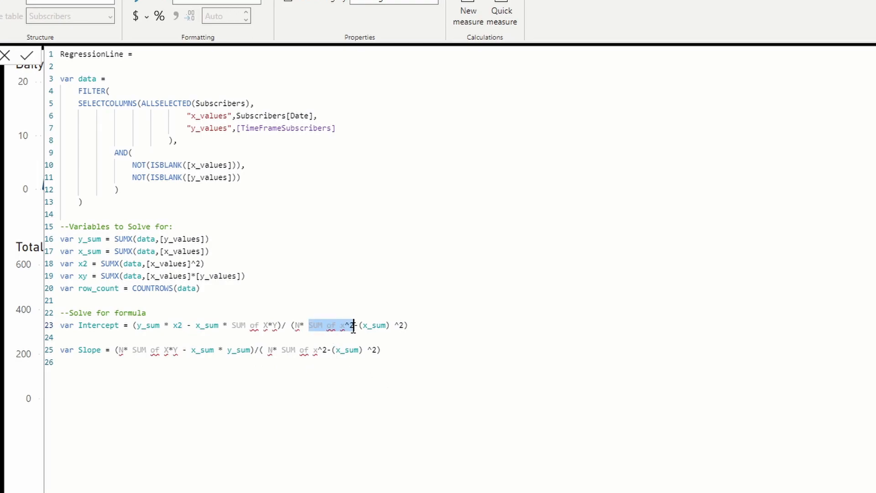
{"action": "type", "text": "x2"}
{"action": "left_click", "coordinate": [413, 385]}
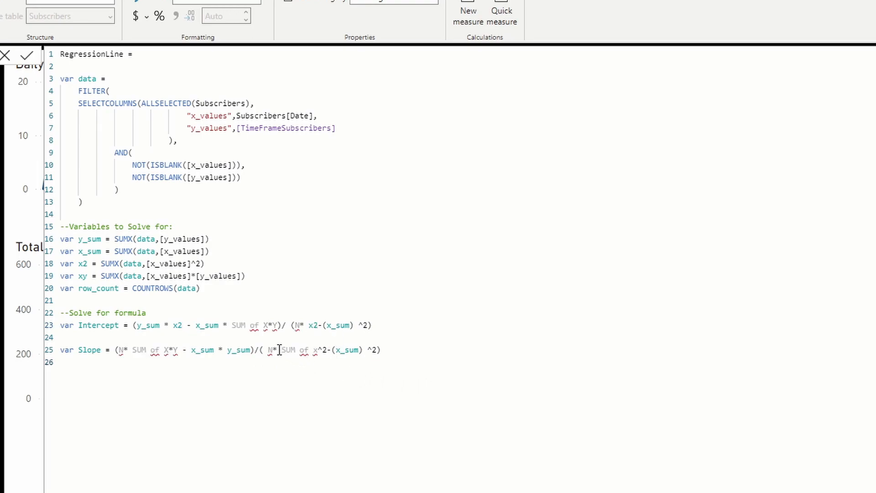
{"action": "left_click_drag", "start_coordinate": [279, 350], "coordinate": [330, 351]}
{"action": "type", "text": "x2"}
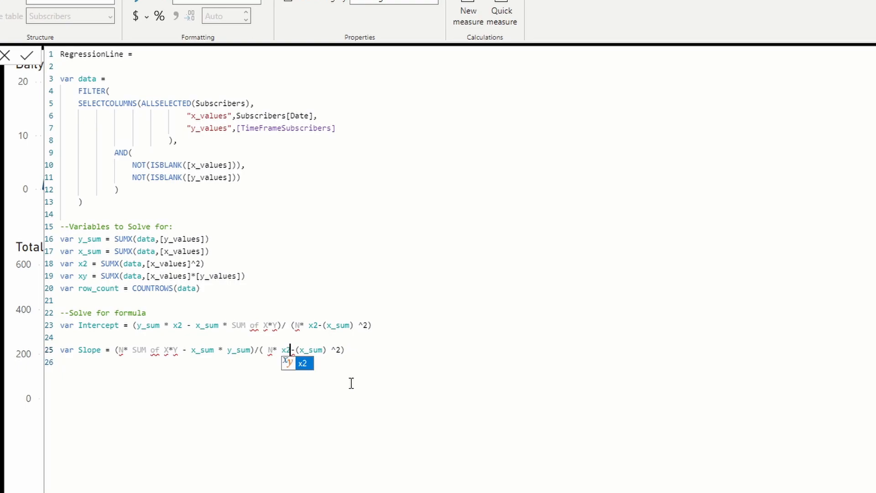
{"action": "left_click", "coordinate": [407, 403]}
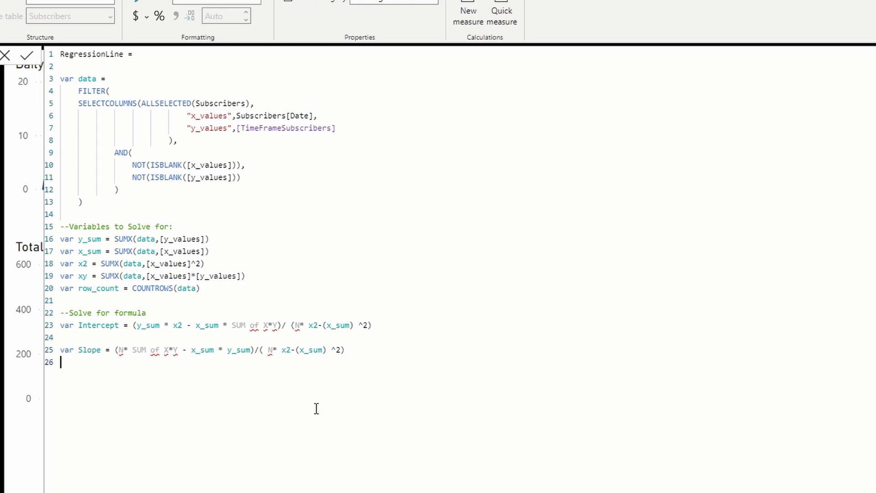
Step: Replace "SUM of X*Y" with xy in both the Intercept and the Slope formulas
{"action": "double_click", "coordinate": [83, 276]}
{"action": "left_click_drag", "start_coordinate": [233, 325], "coordinate": [277, 326]}
{"action": "type", "text": "xy"}
{"action": "left_click_drag", "start_coordinate": [133, 351], "coordinate": [179, 352]}
{"action": "type", "text": "xy"}
{"action": "left_click", "coordinate": [333, 391]}
Step: Replace N with row_count in the Intercept denominator and in the Slope numerator
{"action": "left_click", "coordinate": [97, 289]}
{"action": "double_click", "coordinate": [98, 289]}
{"action": "key", "text": "ctrl+c"}
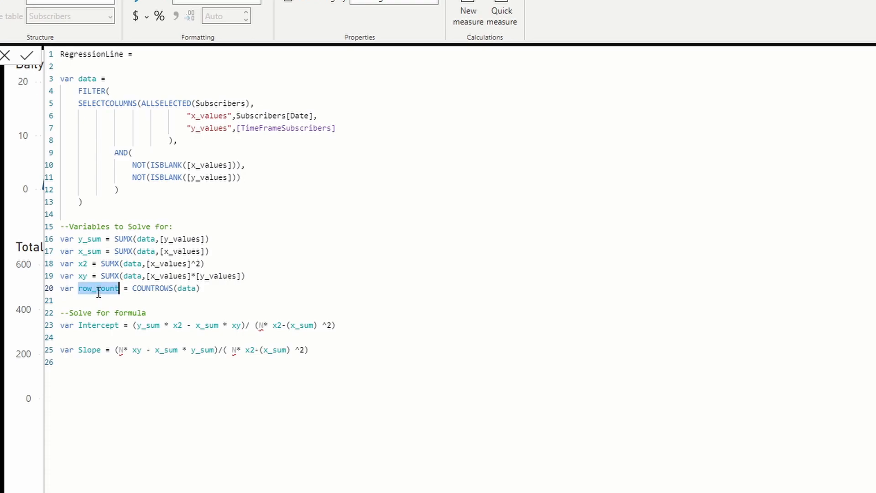
{"action": "left_click", "coordinate": [258, 326]}
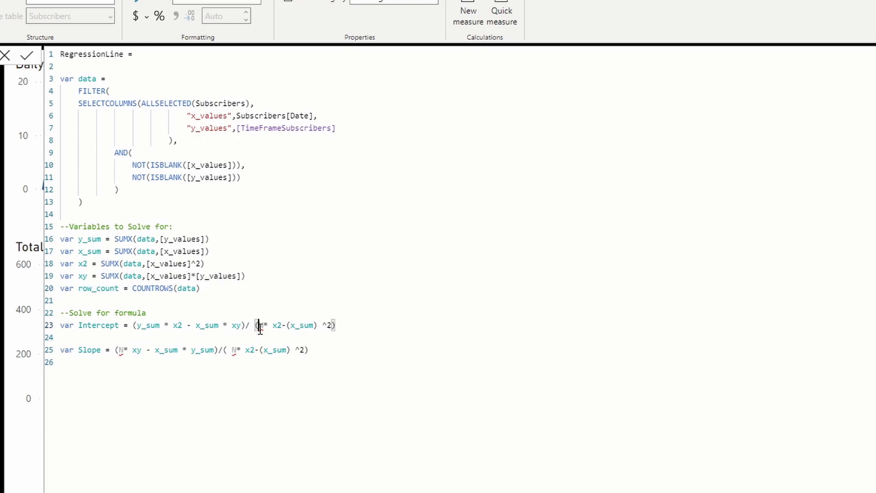
{"action": "double_click", "coordinate": [262, 326]}
{"action": "type", "text": "row_count"}
{"action": "left_click", "coordinate": [149, 355]}
{"action": "double_click", "coordinate": [120, 350]}
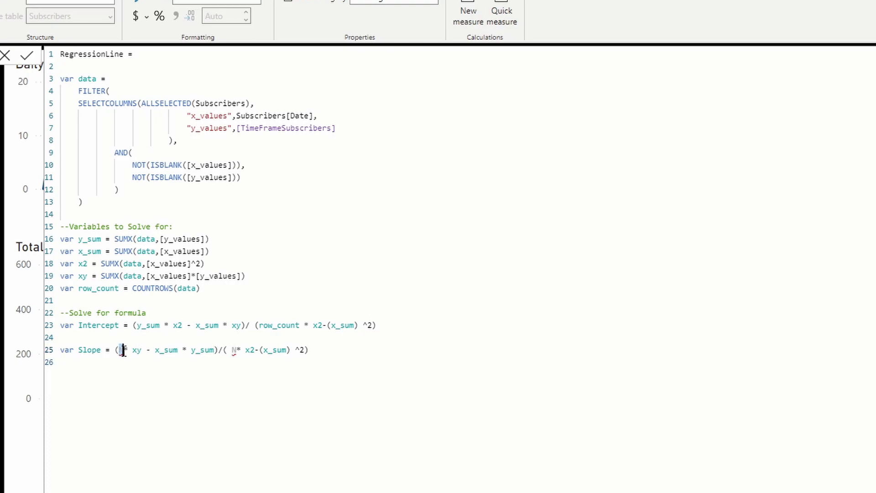
{"action": "key", "text": "ctrl+v"}
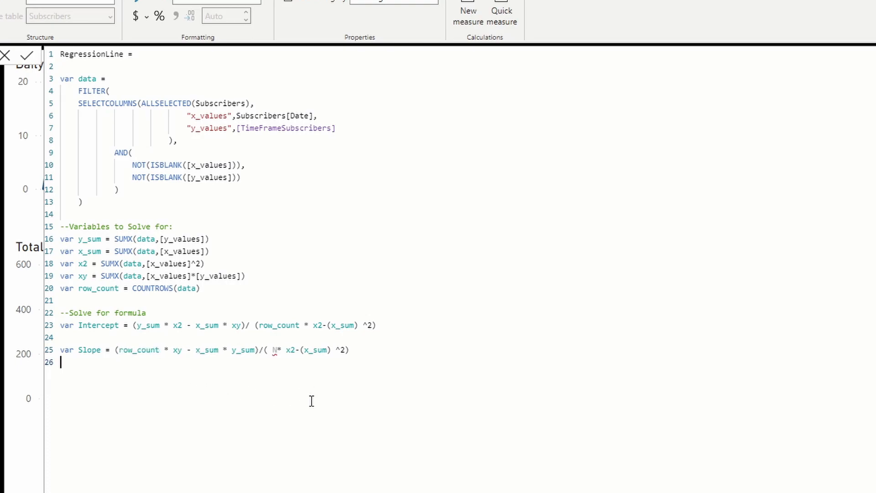
Step: Add the comment "--Regression" below the Slope formula and start a Regression variable with SUMX over the Subscribers table
{"action": "key", "text": "Return"}
{"action": "type", "text": "--Regression"}
{"action": "key", "text": "Return"}
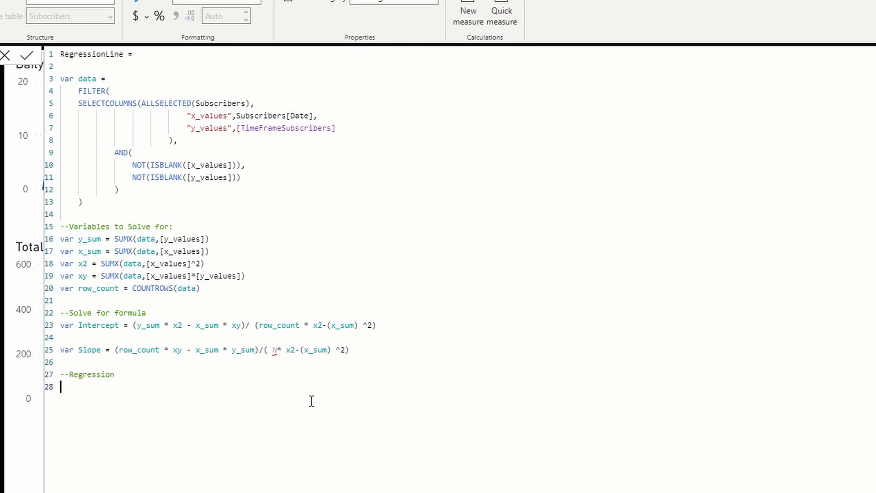
{"action": "type", "text": "var Regression = SUMX("}
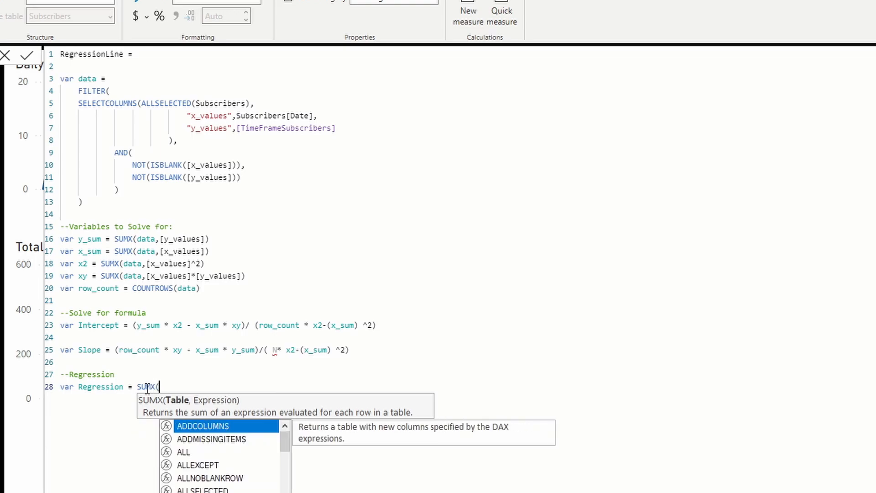
{"action": "type", "text": "Subscribers"}
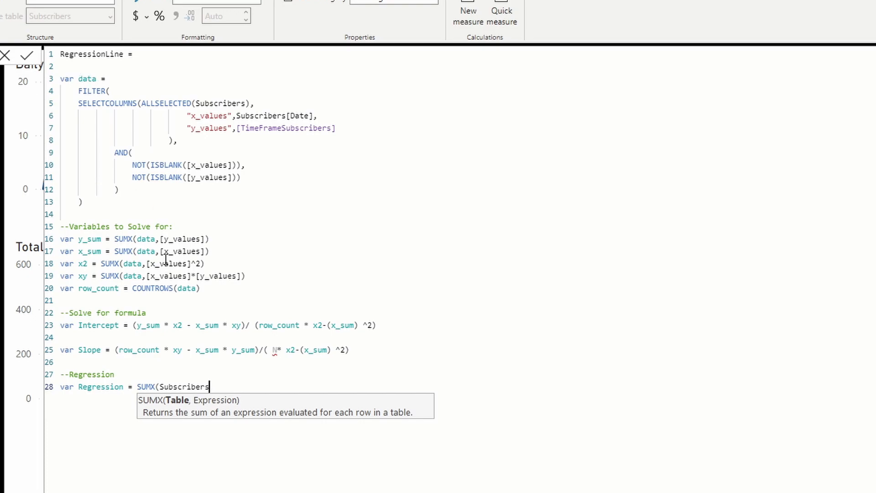
{"action": "type", "text": ","}
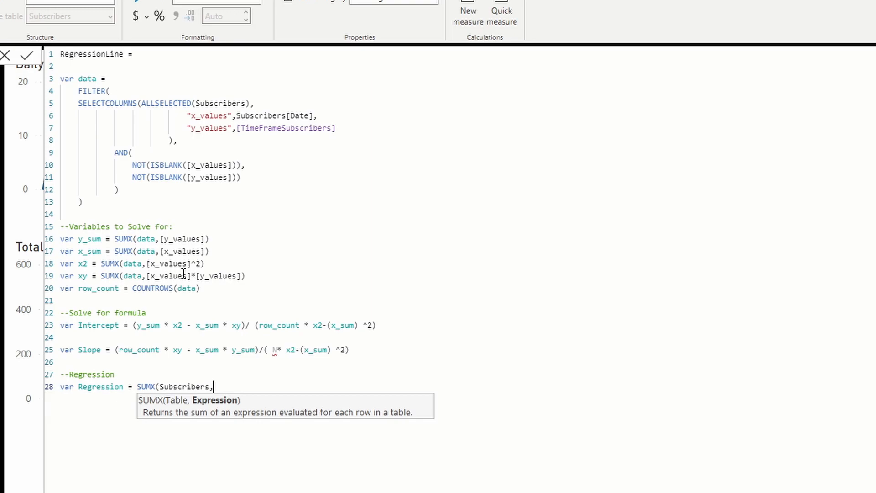
Step: Complete the SUMX expression of Regression as Slope * Subscribers[Date] + Intercept and close the parenthesis
{"action": "type", "text": " Sl"}
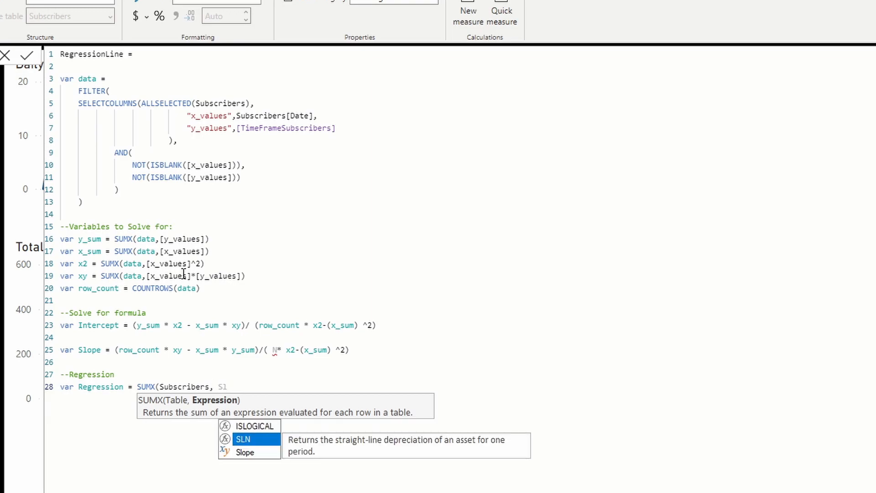
{"action": "key", "text": "Down"}
{"action": "key", "text": "Tab"}
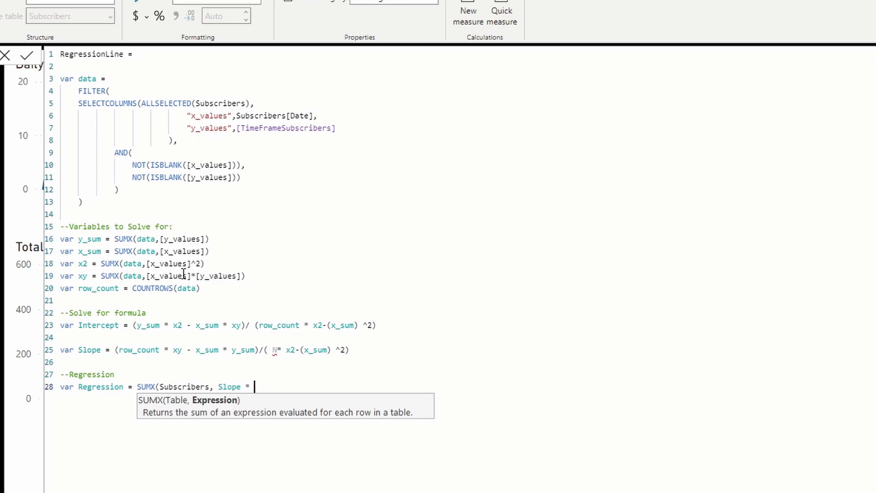
{"action": "type", "text": "* Sub"}
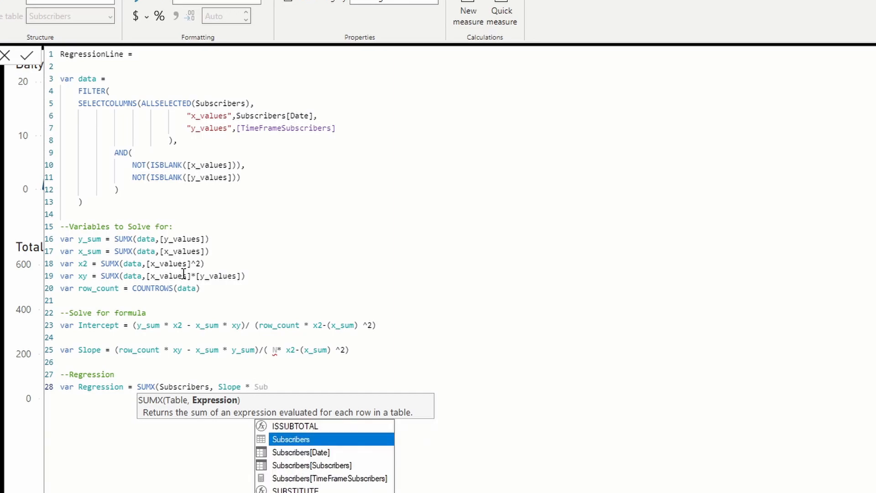
{"action": "key", "text": "Tab"}
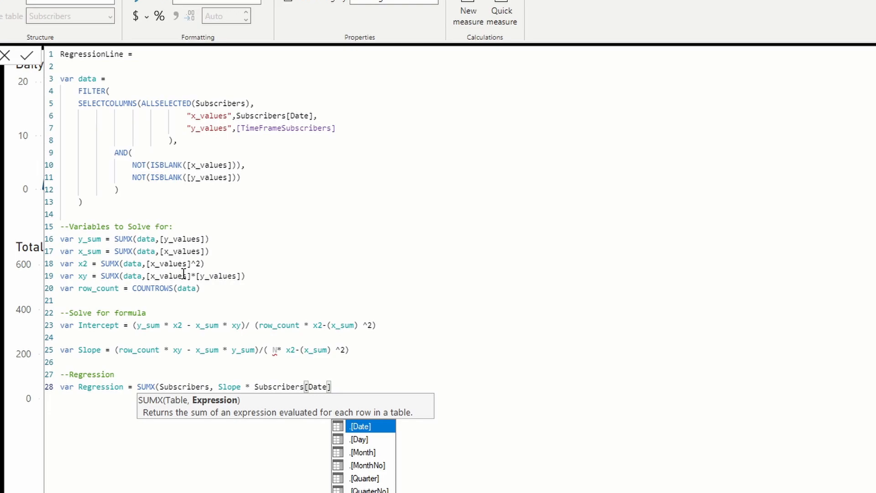
{"action": "type", "text": ","}
{"action": "key", "text": "BackSpace"}
{"action": "key", "text": "BackSpace"}
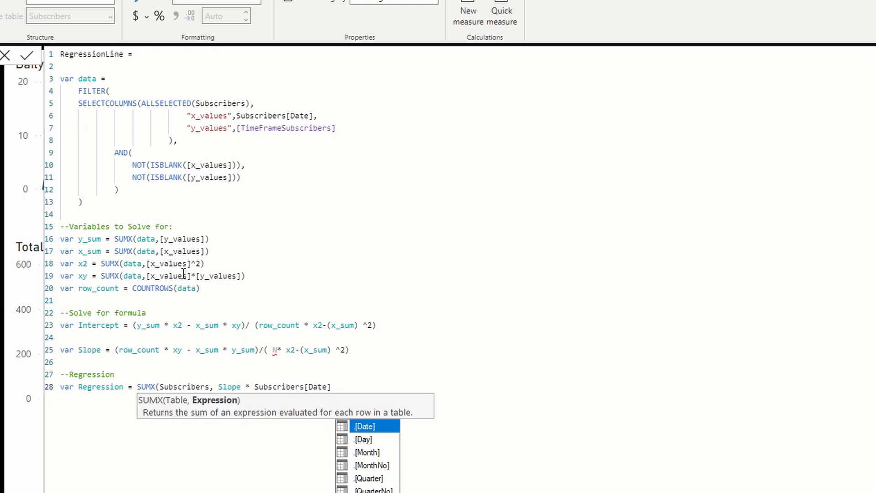
{"action": "type", "text": "+ "}
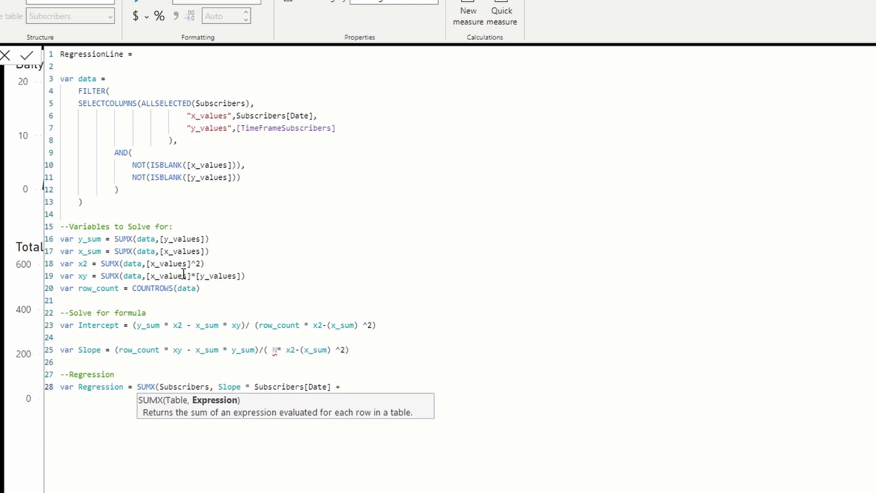
{"action": "type", "text": "Inter"}
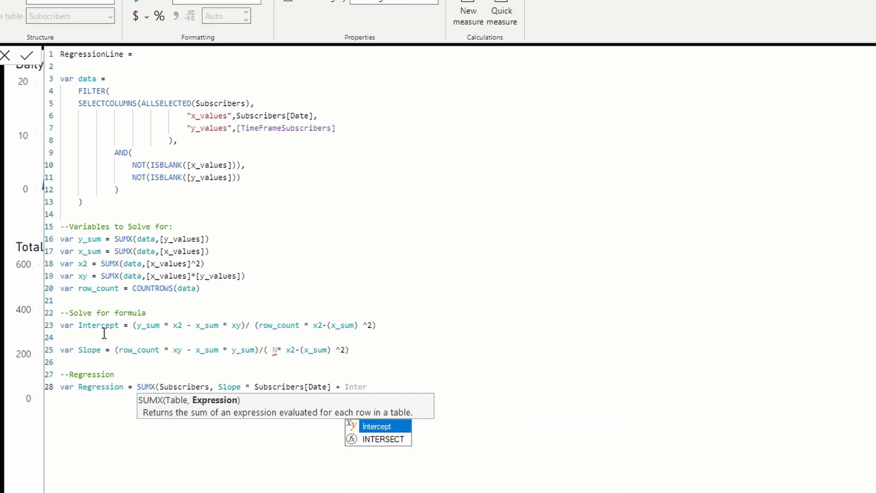
{"action": "left_click", "coordinate": [386, 427]}
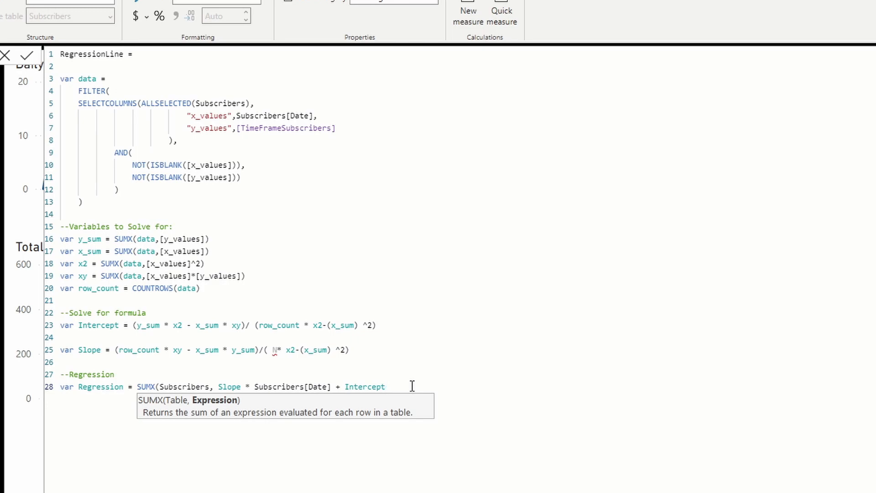
{"action": "type", "text": ")"}
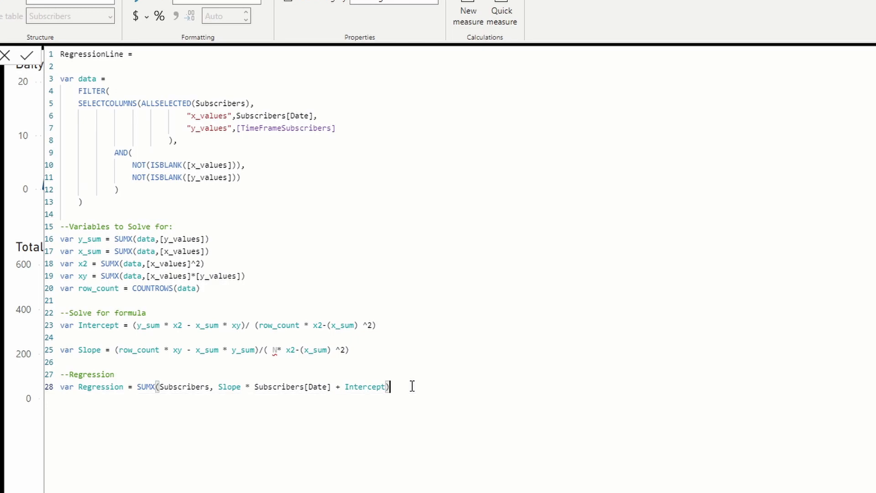
Step: End the measure with "return Regression" after a blank line and commit it
{"action": "key", "text": "Return"}
{"action": "key", "text": "Return"}
{"action": "type", "text": "return Regre"}
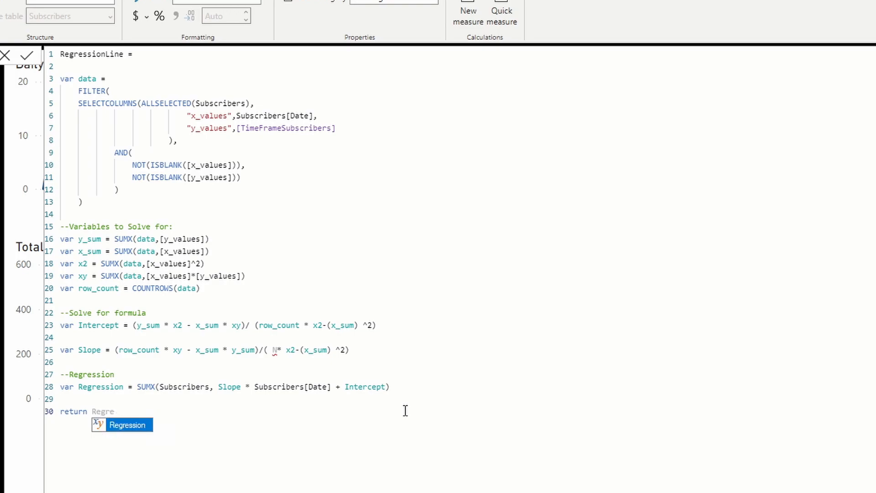
{"action": "key", "text": "Tab"}
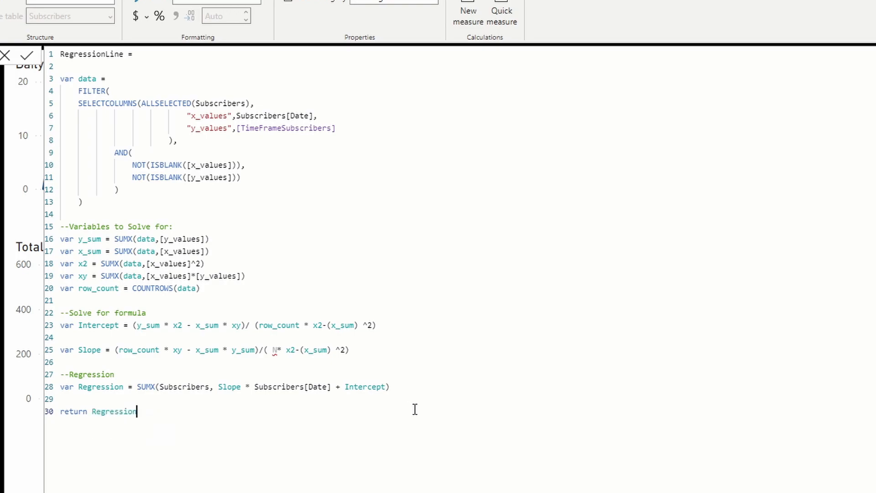
{"action": "key", "text": "Return"}
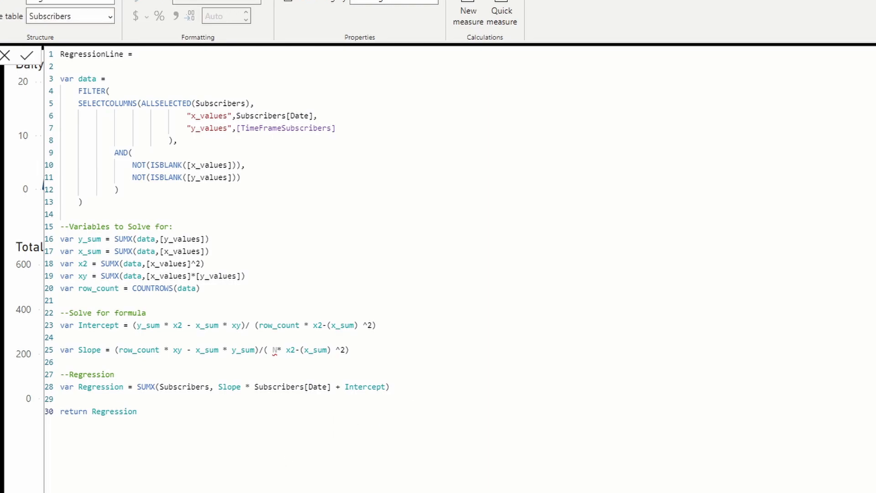
Step: Replace the remaining N in the Slope denominator with row_count and commit the RegressionLine measure
{"action": "double_click", "coordinate": [275, 350]}
{"action": "double_click", "coordinate": [95, 290]}
{"action": "key", "text": "ctrl+c"}
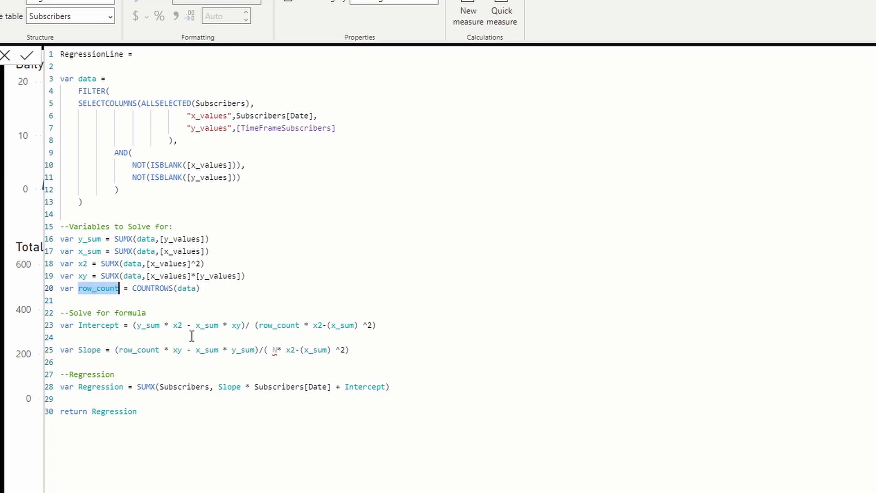
{"action": "double_click", "coordinate": [275, 350]}
{"action": "key", "text": "ctrl+v"}
{"action": "left_click", "coordinate": [461, 380]}
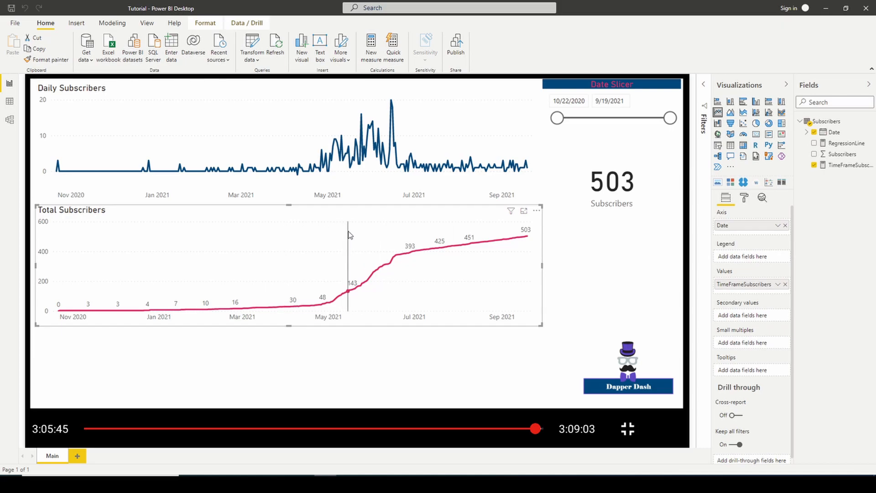
Step: Add RegressionLine to the values of the Total Subscribers chart and color its line with the recent purple
{"action": "left_click_drag", "start_coordinate": [845, 143], "coordinate": [757, 293]}
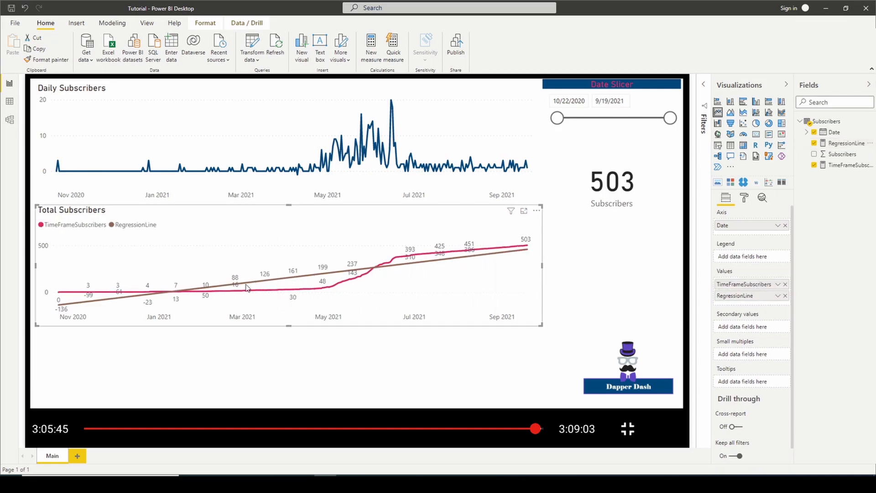
{"action": "left_click", "coordinate": [746, 200]}
{"action": "left_click", "coordinate": [733, 333]}
{"action": "left_click", "coordinate": [734, 390]}
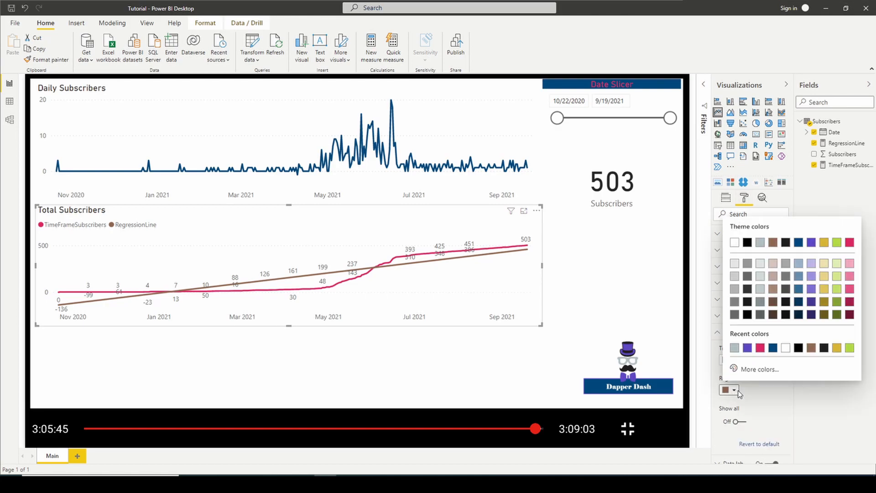
{"action": "left_click", "coordinate": [747, 348]}
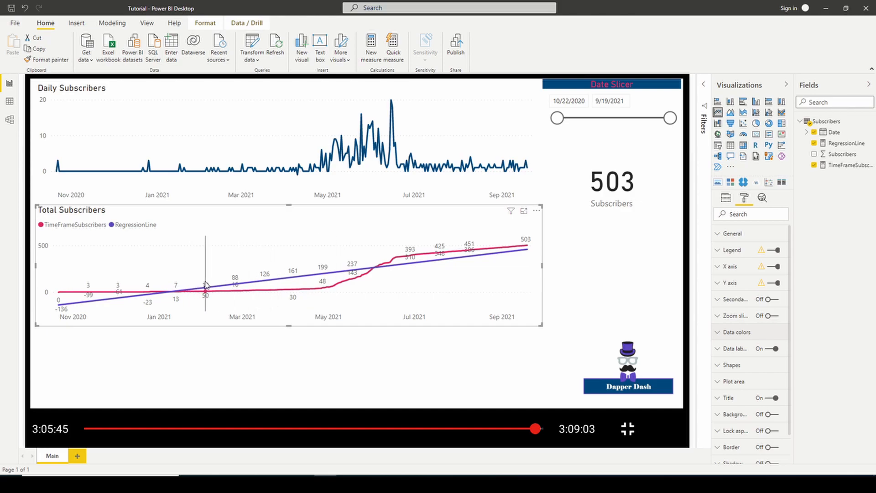
Step: Add a built-in trend line to the Total Subscribers chart
{"action": "left_click", "coordinate": [762, 200]}
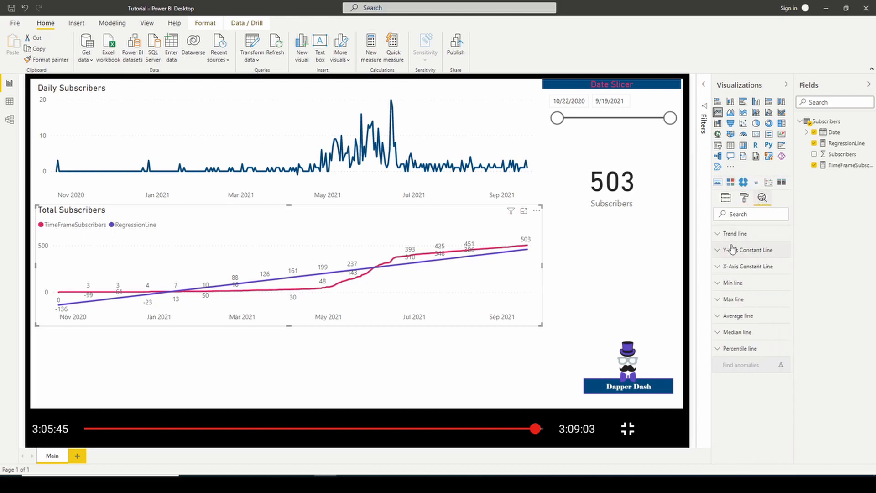
{"action": "left_click", "coordinate": [722, 234]}
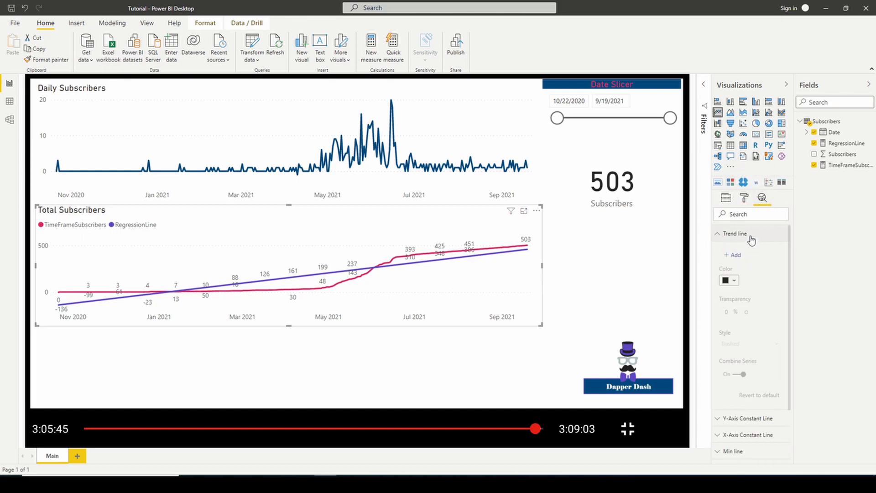
{"action": "left_click", "coordinate": [736, 256]}
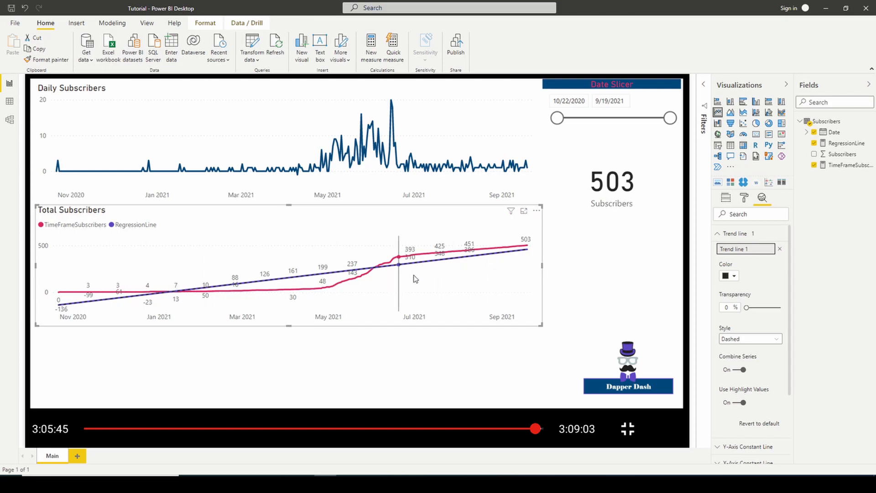
Step: Change the colour of Trend line 1 on the Total Subscribers chart to the light grey theme colour
{"action": "left_click", "coordinate": [730, 276]}
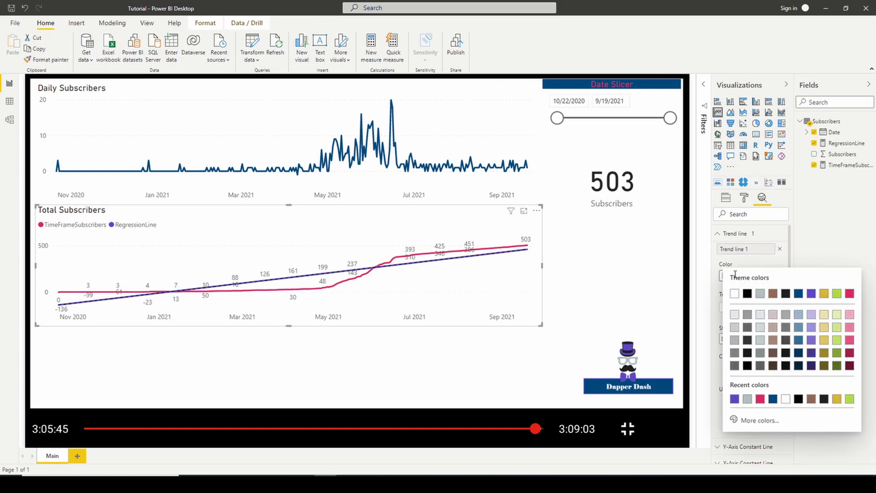
{"action": "left_click", "coordinate": [761, 294]}
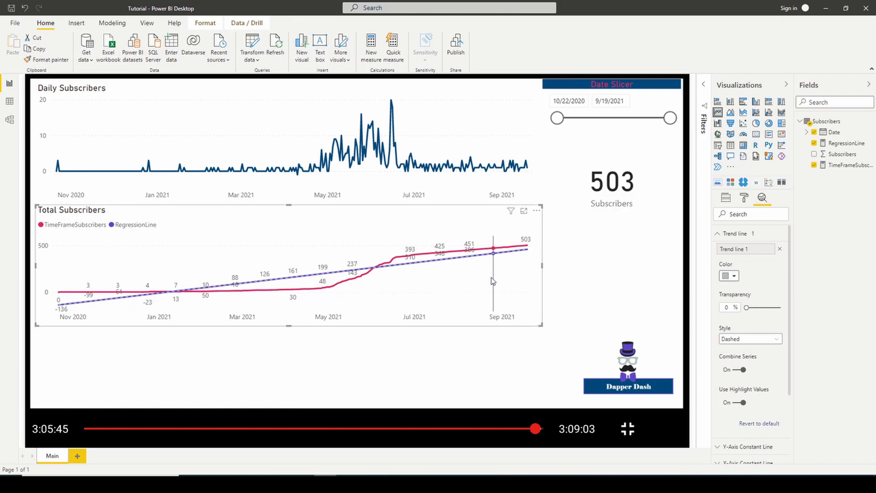
Step: Compare the trend line with RegressionLine for 1/7/2021 to 7/26/2021, and restore the date range to 10/22/2020 to 9/19/2021
{"action": "left_click_drag", "start_coordinate": [557, 118], "coordinate": [584, 118]}
{"action": "left_click_drag", "start_coordinate": [670, 118], "coordinate": [652, 119]}
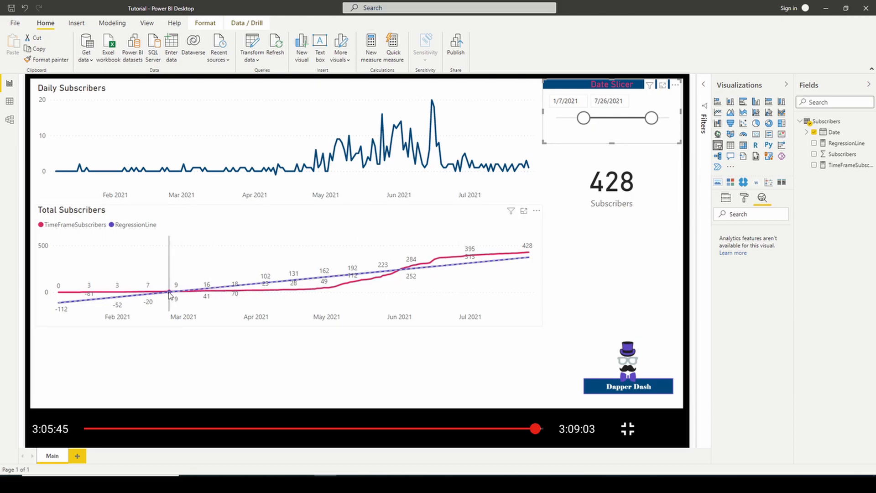
{"action": "left_click_drag", "start_coordinate": [576, 121], "coordinate": [557, 118]}
{"action": "left_click_drag", "start_coordinate": [652, 118], "coordinate": [670, 118]}
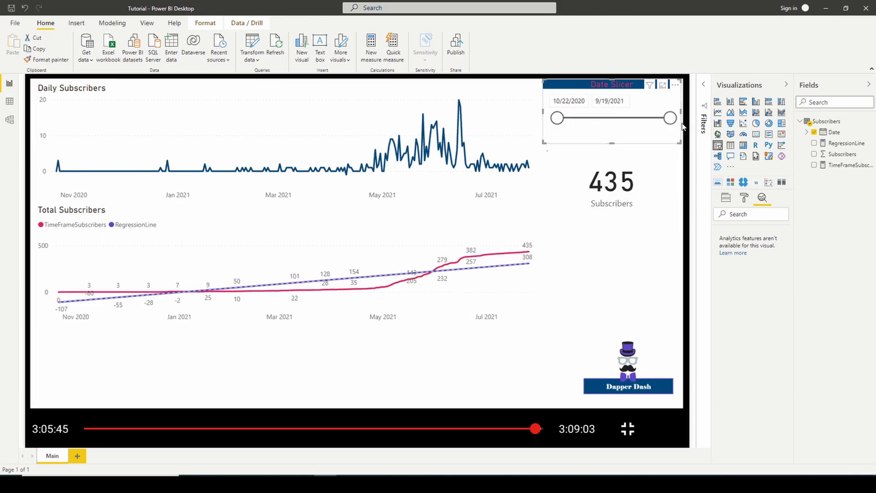
Step: Delete Trend line 1 from the Total Subscribers chart and return to the chart's field settings
{"action": "left_click", "coordinate": [376, 224]}
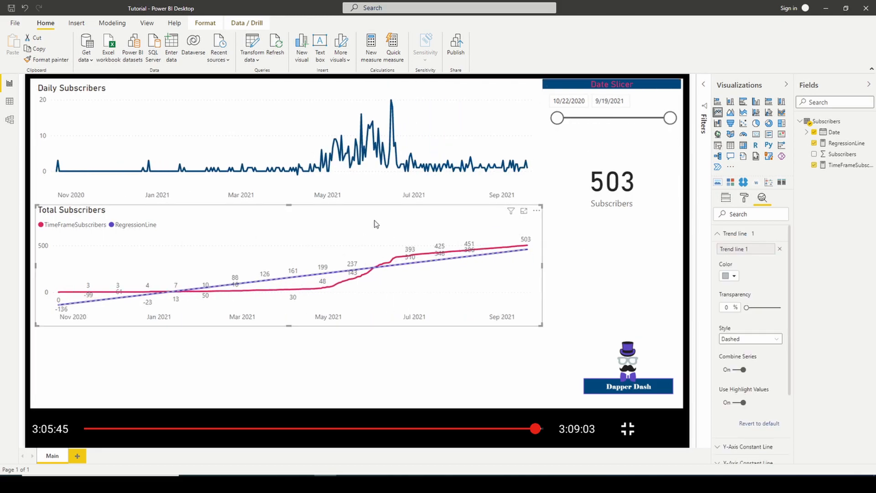
{"action": "left_click", "coordinate": [781, 252]}
{"action": "left_click", "coordinate": [722, 239]}
{"action": "left_click", "coordinate": [729, 201]}
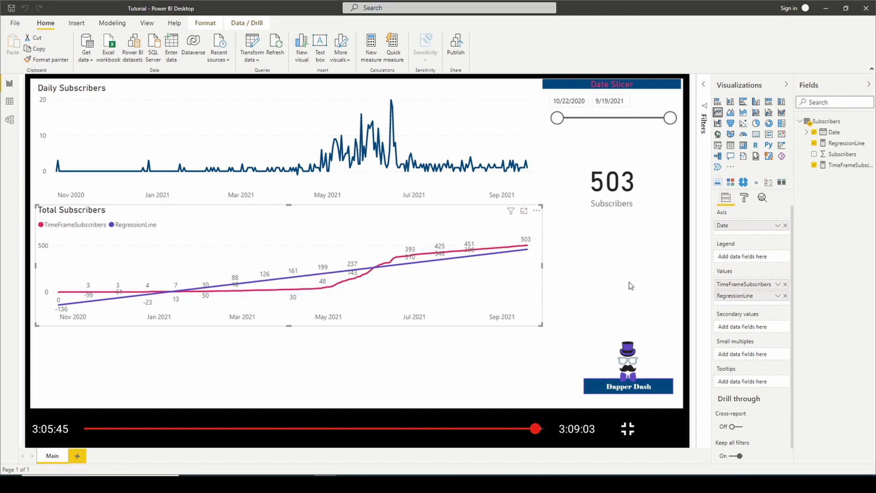
Step: Copy the complete DAX formula of the RegressionLine measure
{"action": "left_click", "coordinate": [838, 143]}
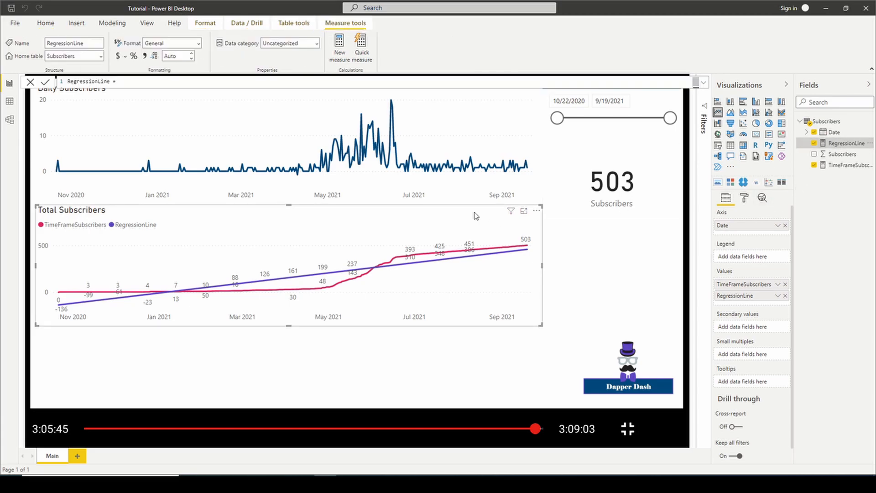
{"action": "left_click", "coordinate": [704, 83]}
{"action": "left_click", "coordinate": [268, 122]}
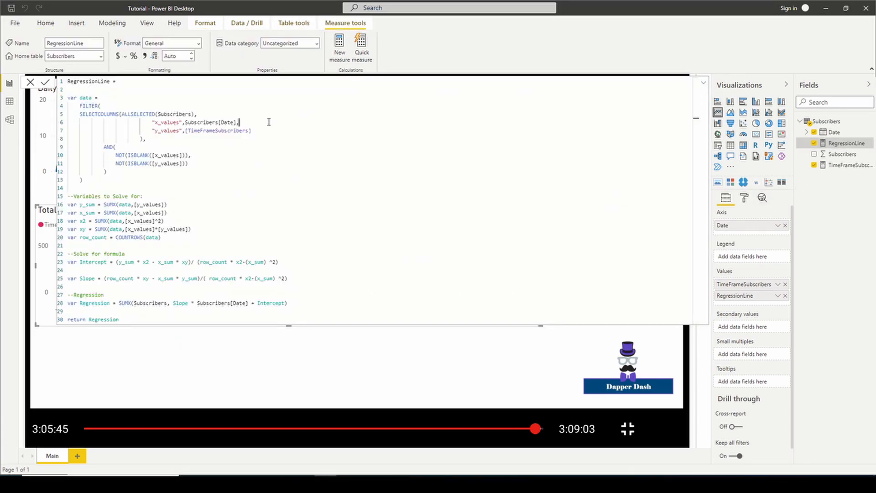
{"action": "key", "text": "ctrl+a"}
{"action": "key", "text": "ctrl+c"}
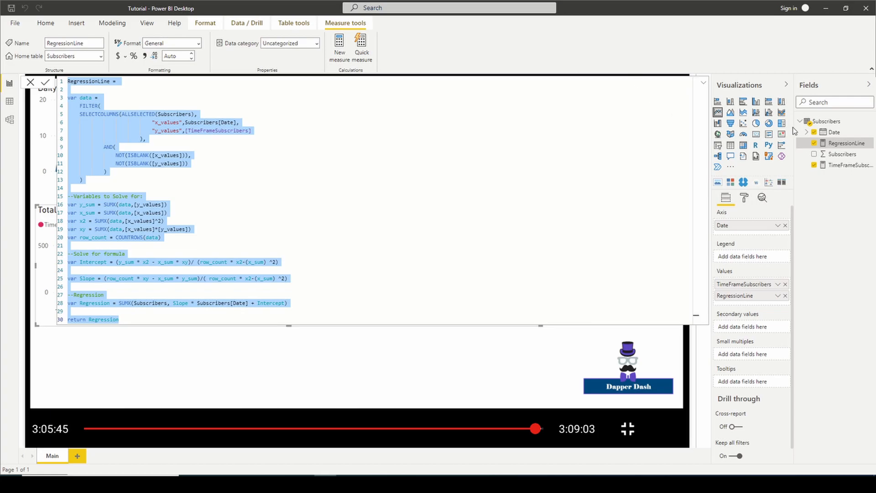
Step: Create a new measure named Slope in the Subscribers table from the copied formula, removing the pasted RegressionLine heading and the blank line
{"action": "right_click", "coordinate": [820, 124]}
{"action": "left_click", "coordinate": [757, 129]}
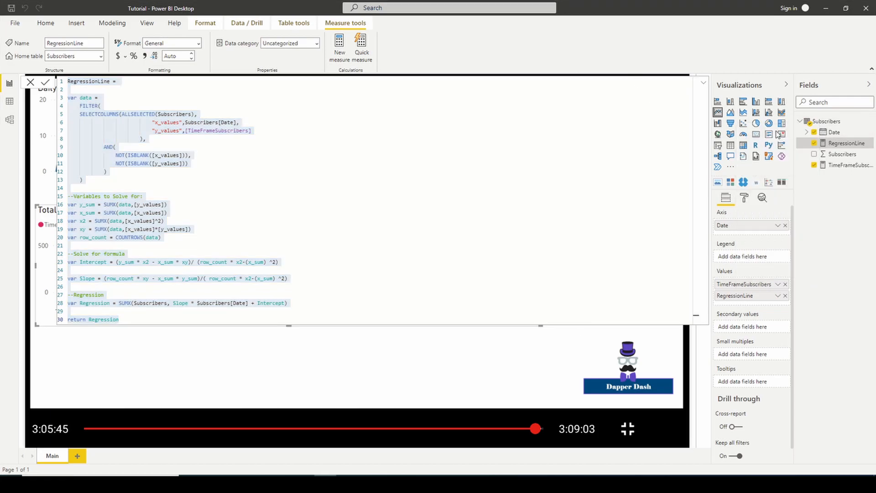
{"action": "type", "text": "S"}
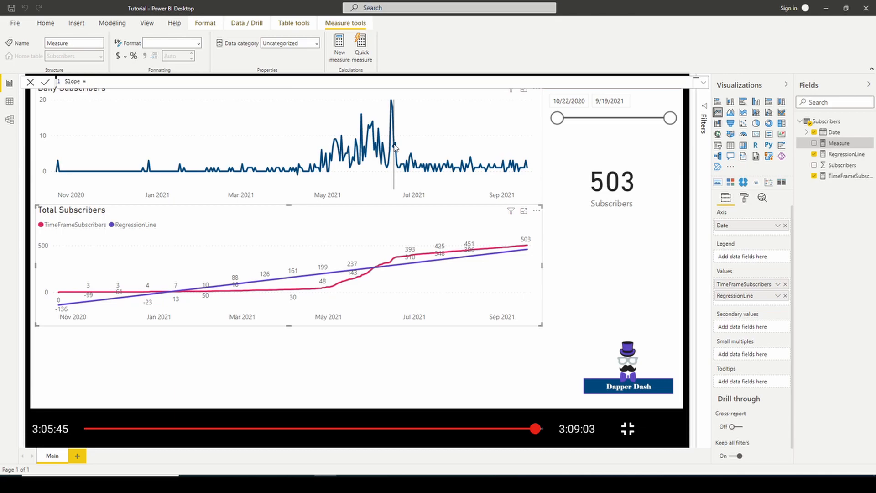
{"action": "type", "text": "lope ="}
{"action": "key", "text": "ctrl+v"}
{"action": "left_click_drag", "start_coordinate": [127, 91], "coordinate": [55, 92]}
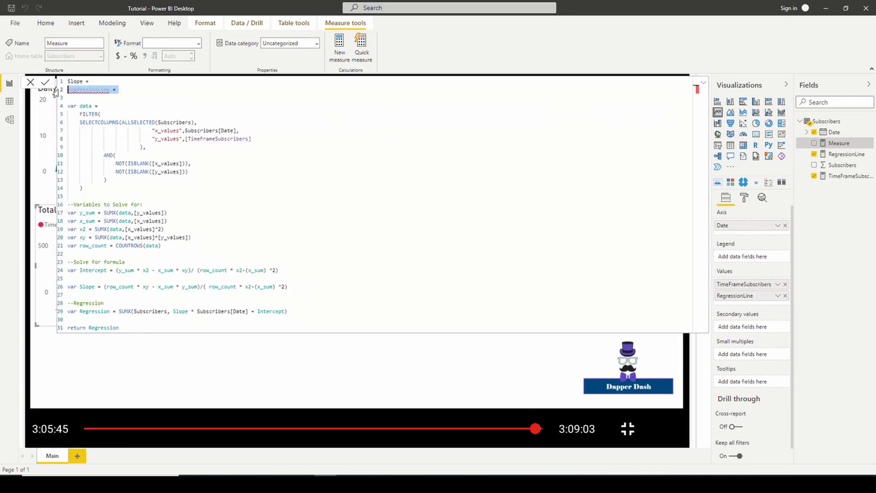
{"action": "key", "text": "BackSpace"}
{"action": "key", "text": "BackSpace"}
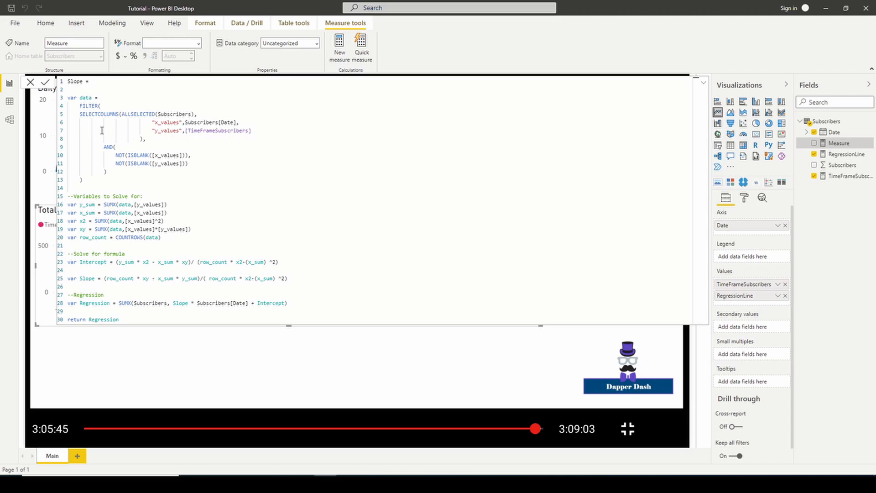
{"action": "key", "text": "Delete"}
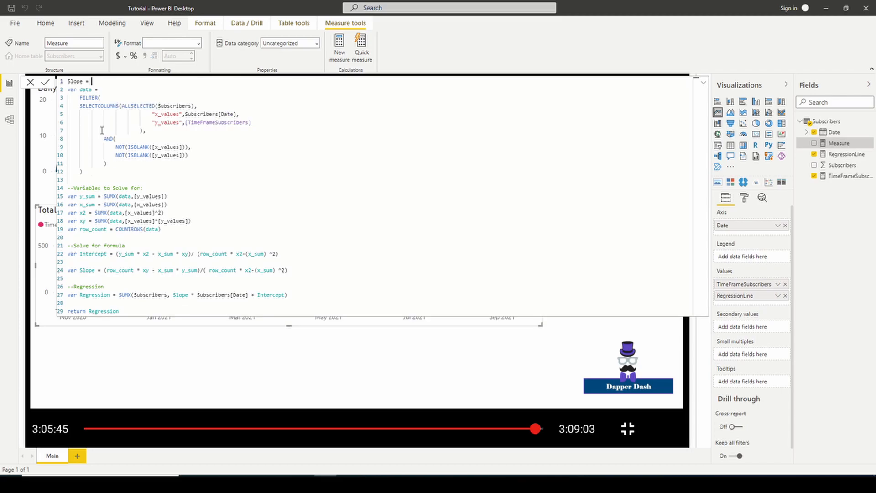
Step: Make the Slope measure return Slope, delete its Intercept and Regression variables, and commit the formula
{"action": "double_click", "coordinate": [107, 311]}
{"action": "type", "text": "Slope"}
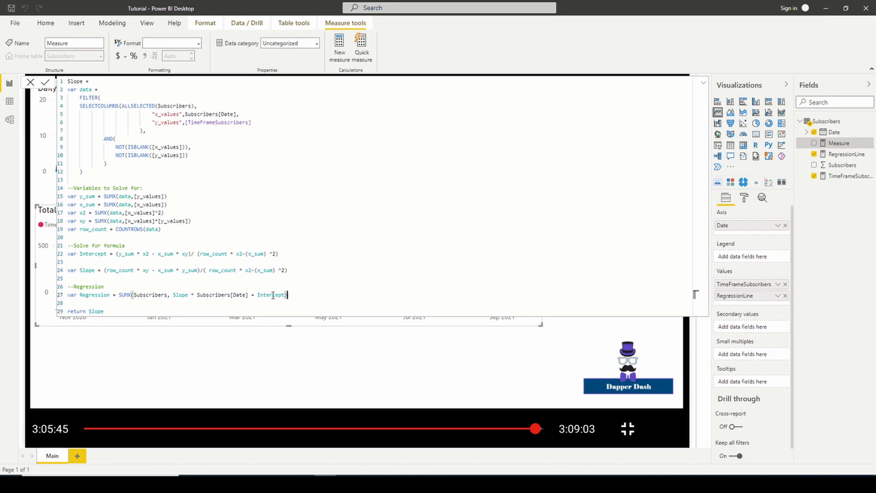
{"action": "left_click_drag", "start_coordinate": [286, 295], "coordinate": [68, 258]}
{"action": "key", "text": "Delete"}
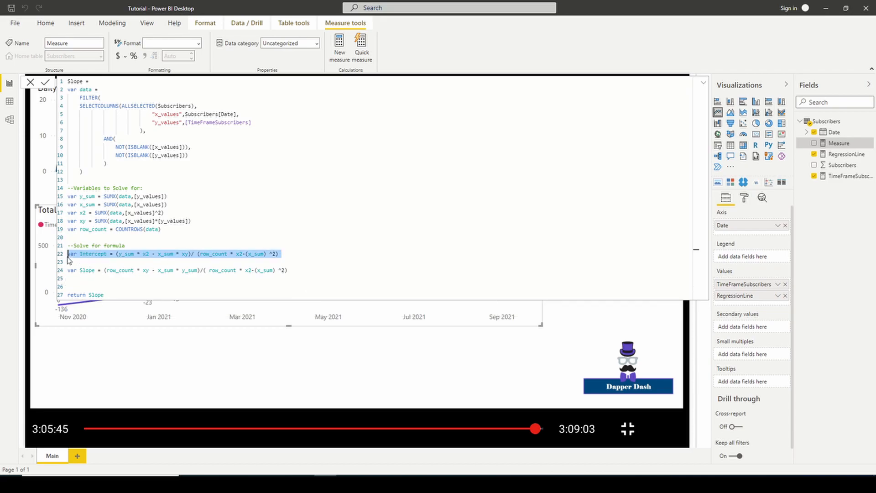
{"action": "key", "text": "Delete"}
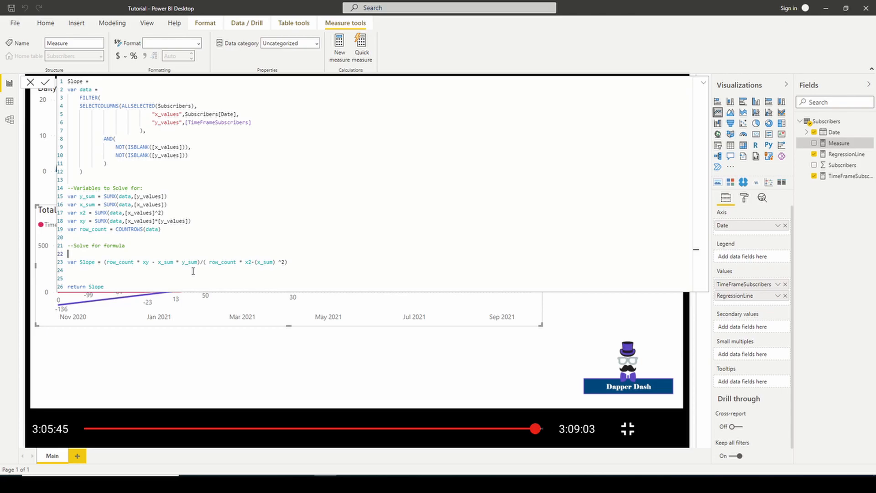
{"action": "key", "text": "Return"}
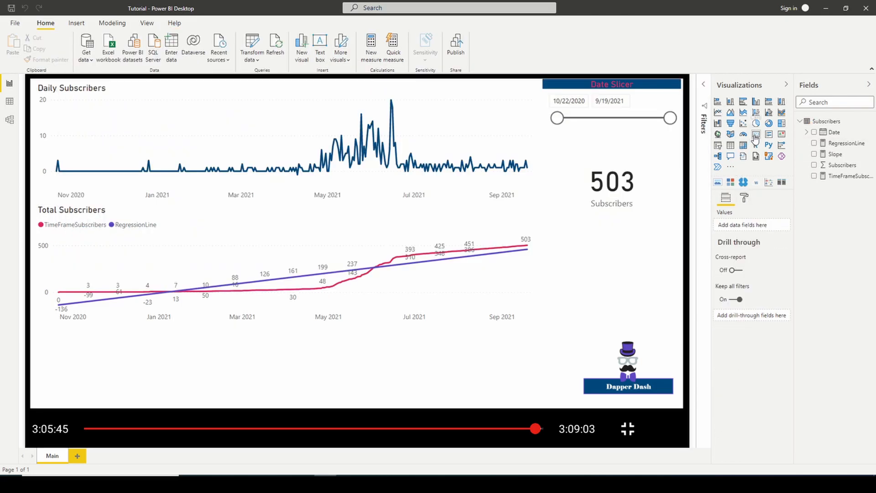
Step: Add a card showing the Slope measure below the start of the Total Subscribers chart and open the card's formatting options
{"action": "left_click", "coordinate": [756, 134]}
{"action": "left_click_drag", "start_coordinate": [599, 272], "coordinate": [108, 330]}
{"action": "mouse_move", "coordinate": [173, 366]}
{"action": "left_mouse_down"}
{"action": "mouse_move", "coordinate": [145, 367]}
{"action": "mouse_move", "coordinate": [156, 368]}
{"action": "left_mouse_up"}
{"action": "left_click_drag", "start_coordinate": [836, 156], "coordinate": [752, 225]}
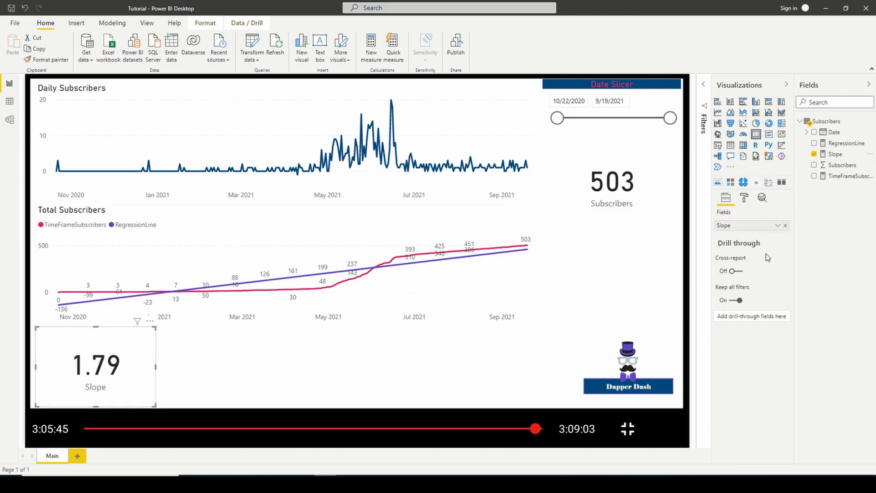
{"action": "left_click", "coordinate": [744, 198]}
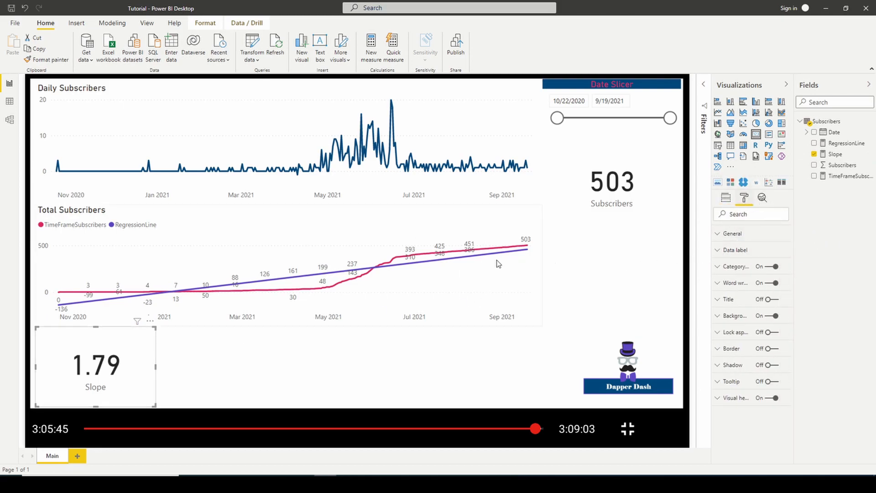
{"action": "mouse_move", "coordinate": [275, 280]}
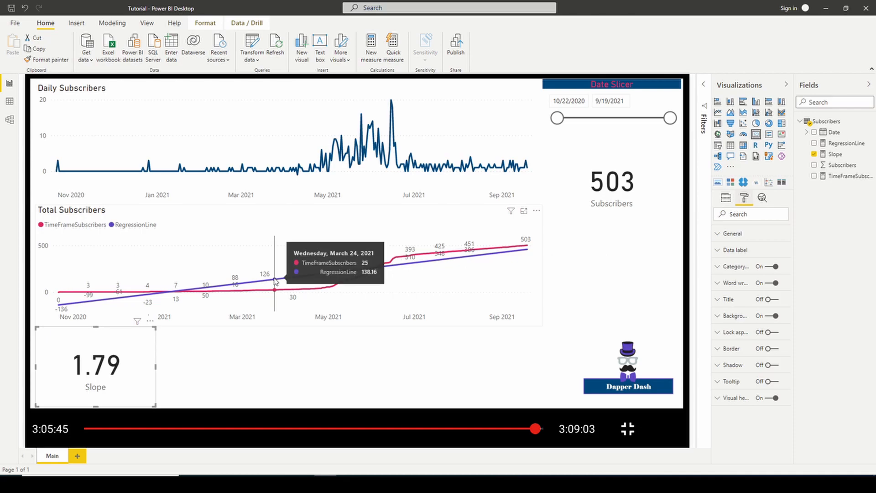
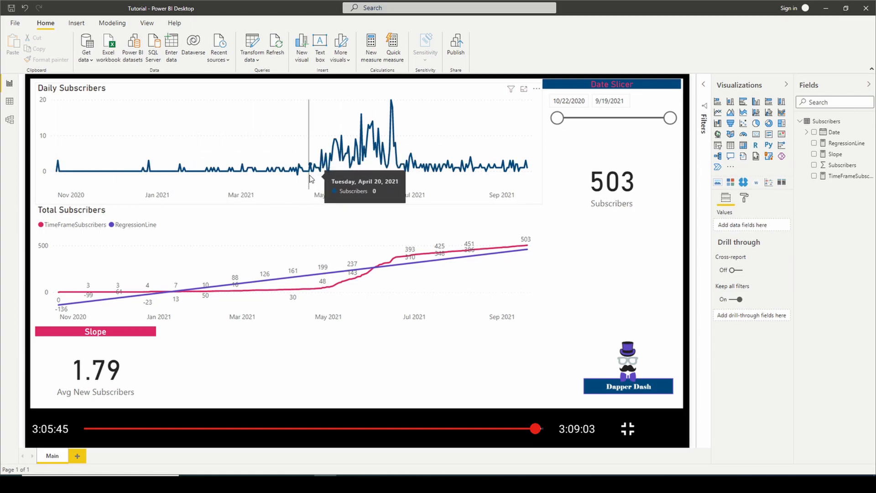
Step: Examine the slope for 5/1/2021 to 7/13/2021 and 7/5/2021 to 9/19/2021, and restore the date range to 10/22/2020 to 9/19/2021
{"action": "left_click_drag", "start_coordinate": [557, 119], "coordinate": [648, 118]}
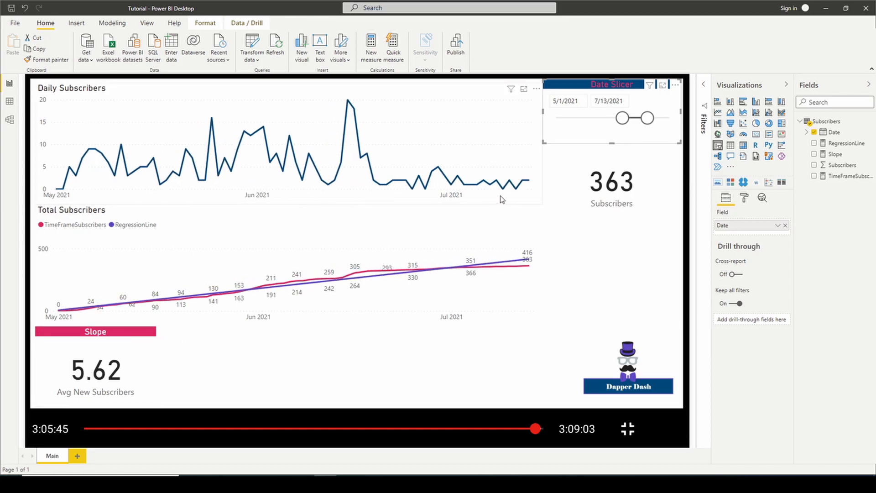
{"action": "mouse_move", "coordinate": [648, 118]}
{"action": "left_mouse_down"}
{"action": "mouse_move", "coordinate": [670, 120]}
{"action": "mouse_move", "coordinate": [644, 126]}
{"action": "left_mouse_up"}
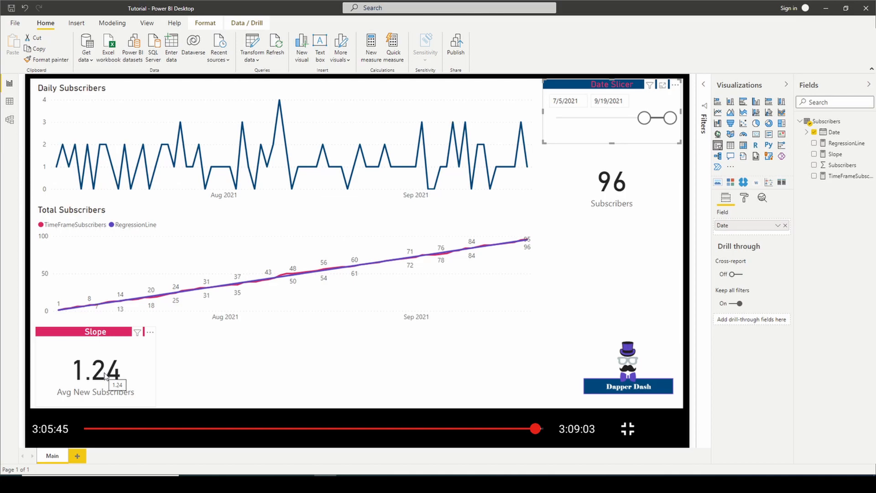
{"action": "left_click_drag", "start_coordinate": [644, 118], "coordinate": [557, 118]}
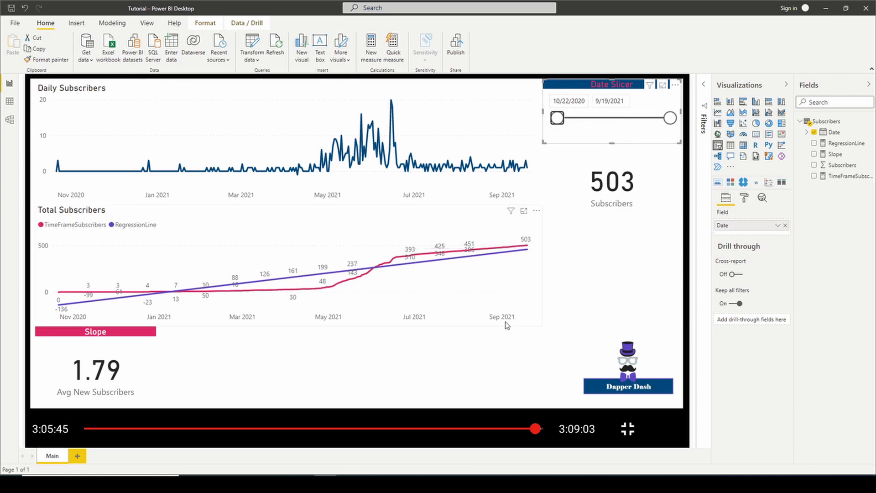
{"action": "left_click", "coordinate": [470, 350]}
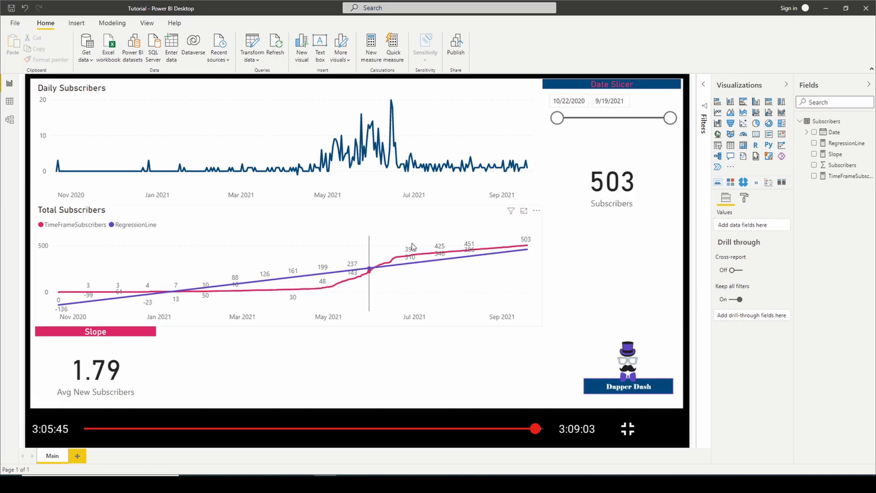
Step: Start a new whole-number what-if parameter and name it "Subscriber goal"
{"action": "left_click", "coordinate": [112, 24]}
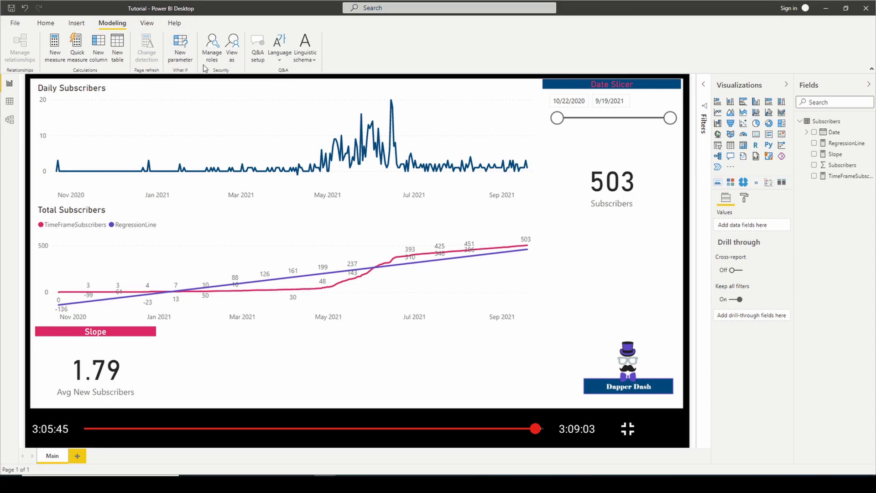
{"action": "type", "text": "PredictedSubs"}
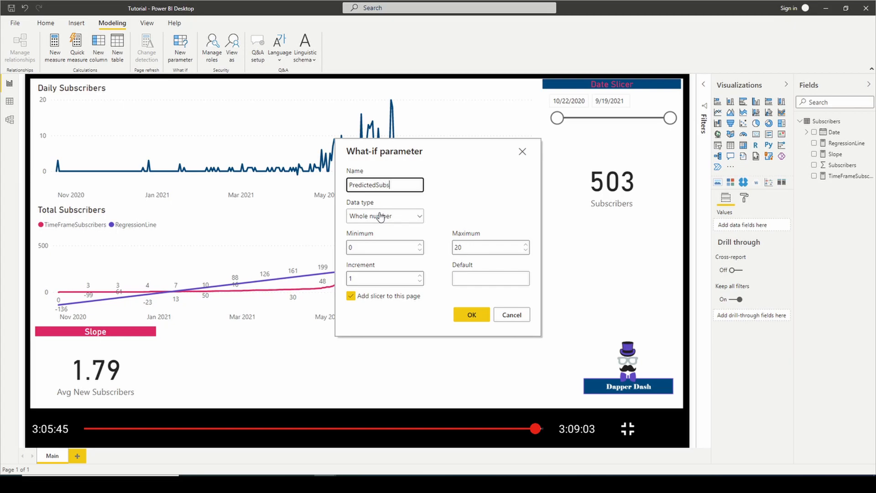
{"action": "key", "text": "BackSpace"}
{"action": "key", "text": "BackSpace"}
{"action": "key", "text": "BackSpace"}
{"action": "key", "text": "BackSpace"}
{"action": "key", "text": "BackSpace"}
{"action": "key", "text": "BackSpace"}
{"action": "key", "text": "BackSpace"}
{"action": "key", "text": "BackSpace"}
{"action": "key", "text": "BackSpace"}
{"action": "key", "text": "BackSpace"}
{"action": "key", "text": "BackSpace"}
{"action": "key", "text": "BackSpace"}
{"action": "key", "text": "BackSpace"}
{"action": "key", "text": "BackSpace"}
{"action": "key", "text": "BackSpace"}
{"action": "type", "text": "su"}
{"action": "key", "text": "Delete"}
{"action": "type", "text": "S"}
{"action": "key", "text": "Tab"}
{"action": "key", "text": "Tab"}
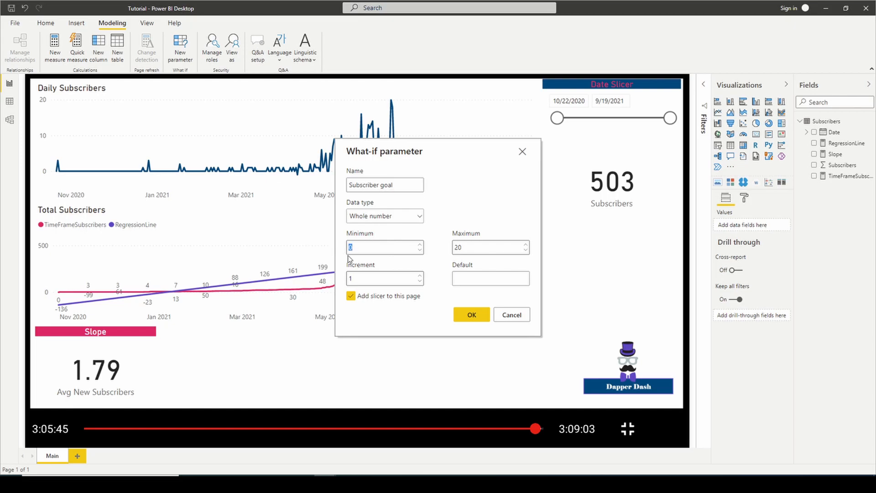
Step: Set the parameter's minimum to 550, maximum to 1000 and default to 550, and create it with a slicer on the page
{"action": "type", "text": "550"}
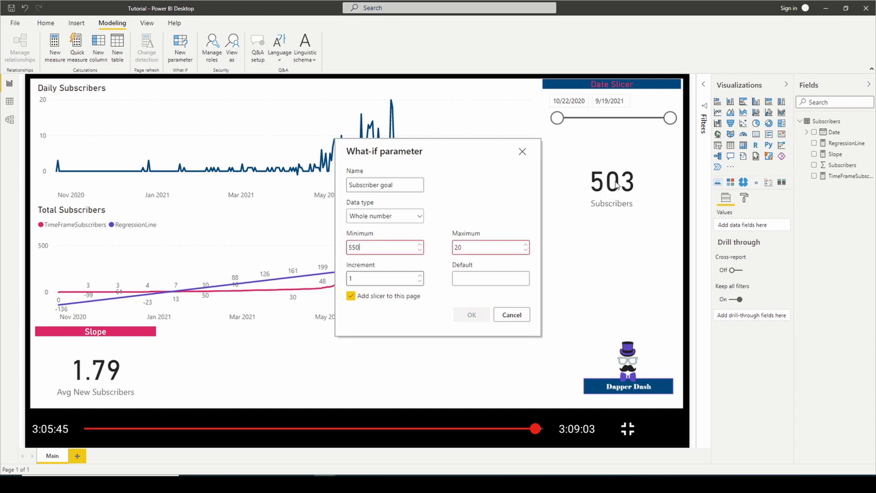
{"action": "left_click_drag", "start_coordinate": [474, 247], "coordinate": [451, 247]}
{"action": "type", "text": "1000"}
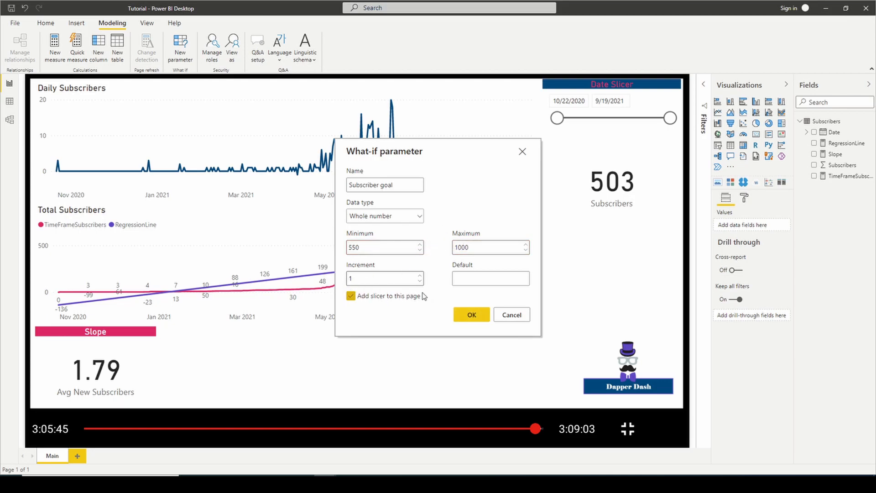
{"action": "left_click", "coordinate": [467, 280]}
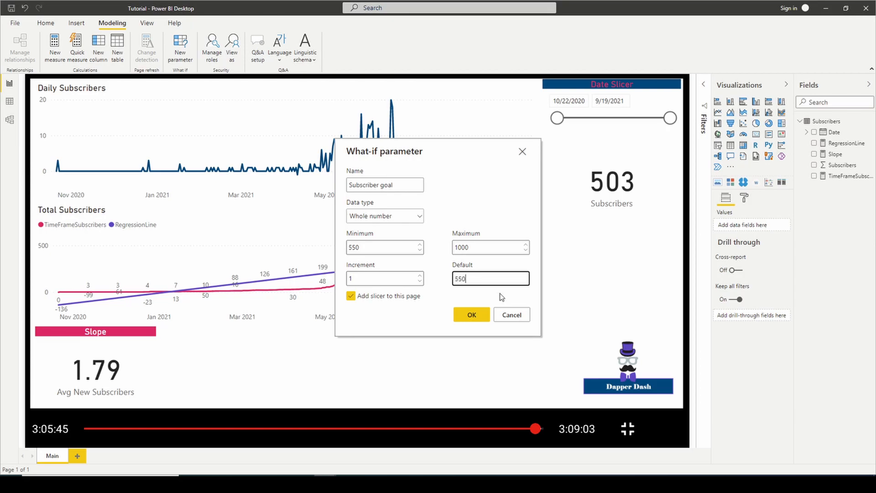
{"action": "left_click", "coordinate": [466, 316]}
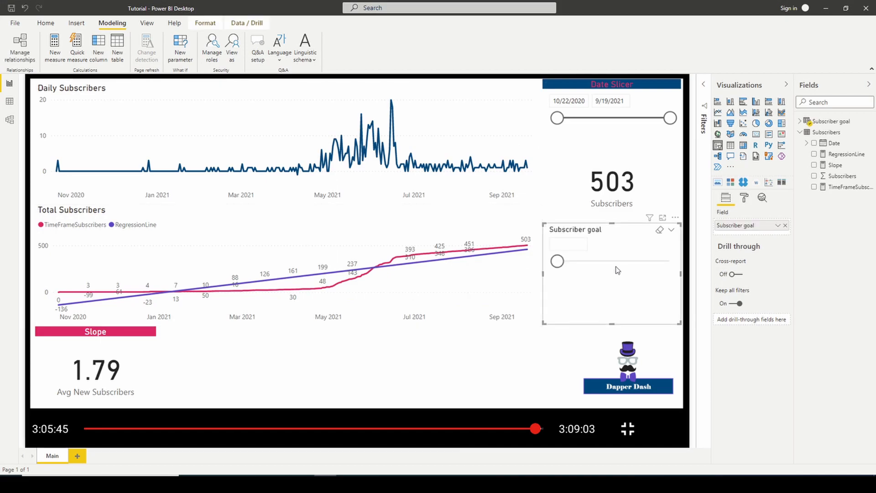
Step: Move the Subscriber goal slicer beneath the Total Subscribers chart, beside the Slope card
{"action": "left_click_drag", "start_coordinate": [617, 230], "coordinate": [239, 308]}
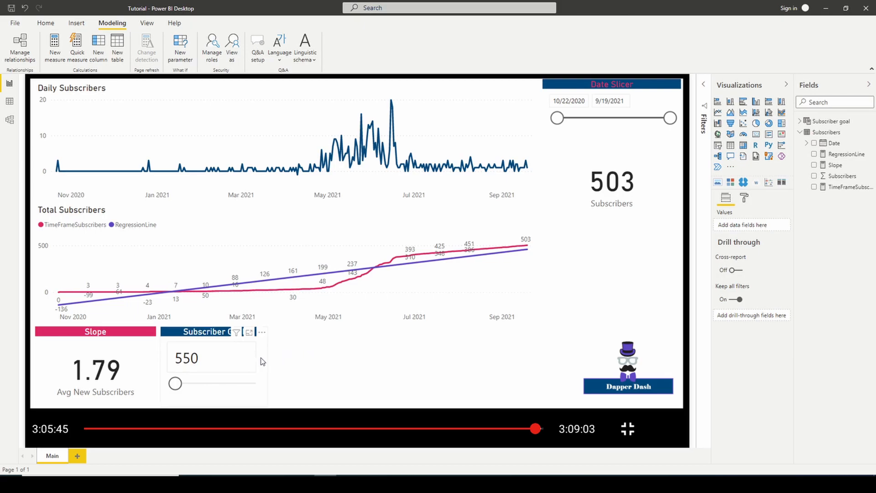
{"action": "left_click", "coordinate": [620, 186]}
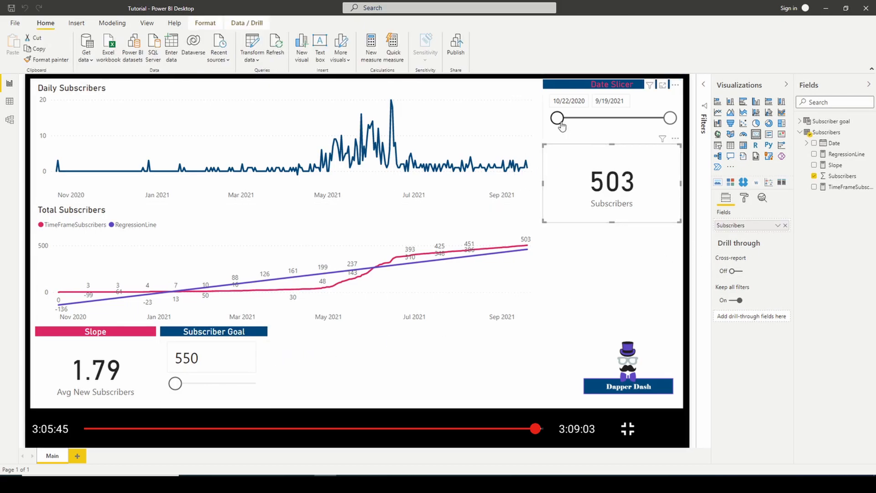
Step: Filter the date range to 1/5/2021 to 8/4/2021 and to 5/28/2021, and examine how the Subscribers card responds
{"action": "left_click_drag", "start_coordinate": [557, 120], "coordinate": [578, 118]}
{"action": "left_click_drag", "start_coordinate": [670, 119], "coordinate": [557, 119]}
{"action": "left_click_drag", "start_coordinate": [628, 120], "coordinate": [671, 119]}
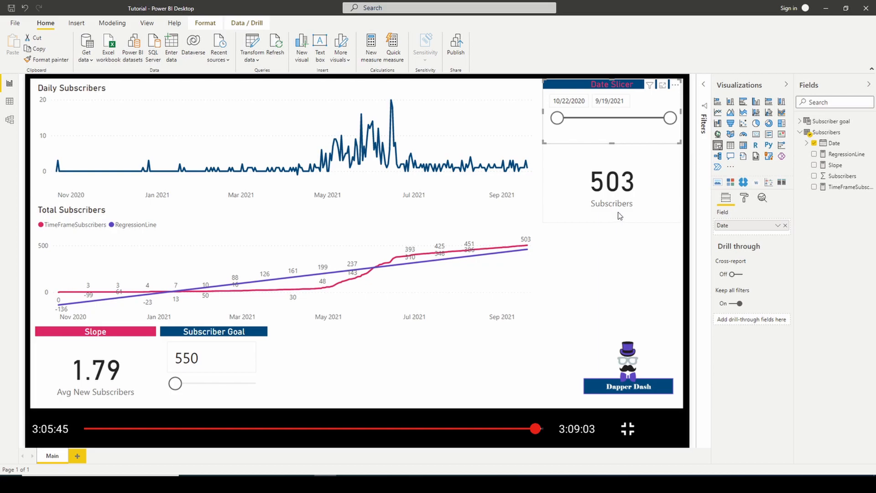
{"action": "left_click_drag", "start_coordinate": [557, 119], "coordinate": [583, 119]}
{"action": "left_click_drag", "start_coordinate": [667, 120], "coordinate": [654, 119]}
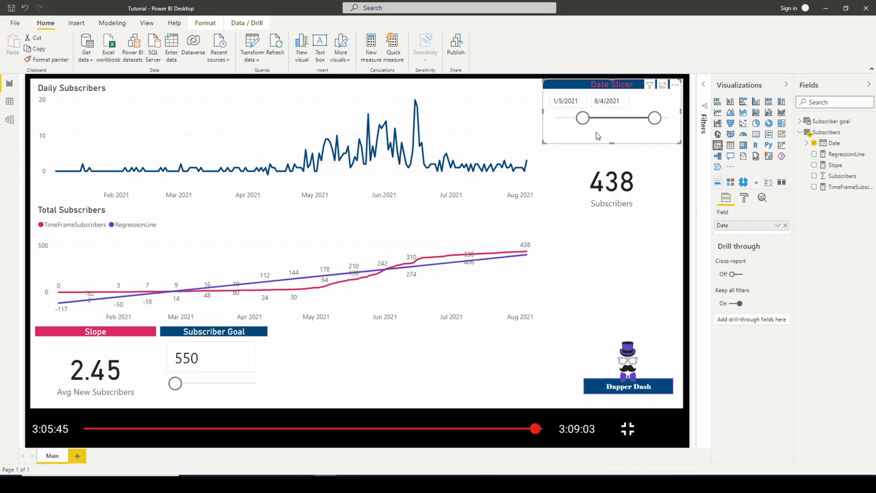
{"action": "left_click_drag", "start_coordinate": [655, 119], "coordinate": [631, 119]}
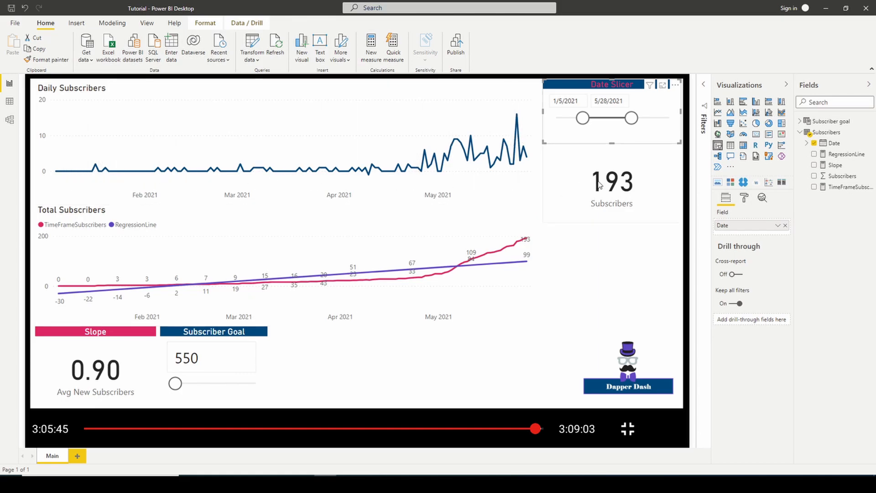
Step: Start a new measure in the Subscribers table and name it TotalSubscribers, leaving a second line for the formula
{"action": "right_click", "coordinate": [822, 132]}
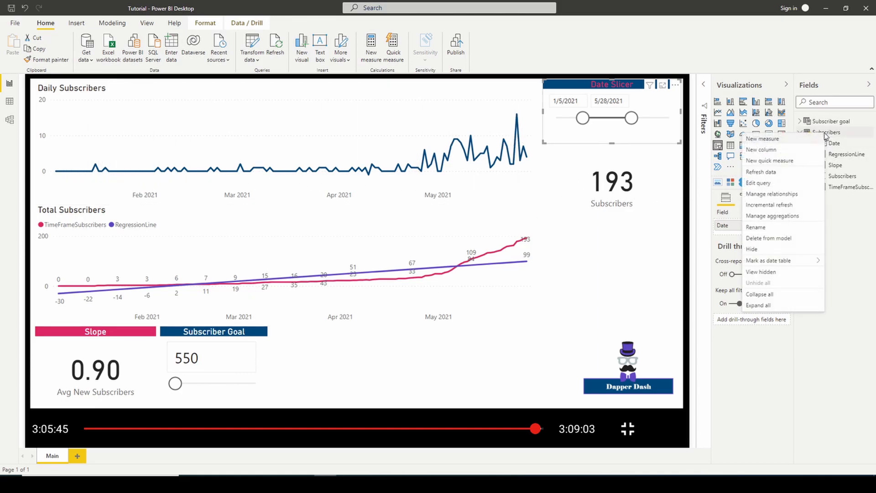
{"action": "left_click", "coordinate": [781, 139]}
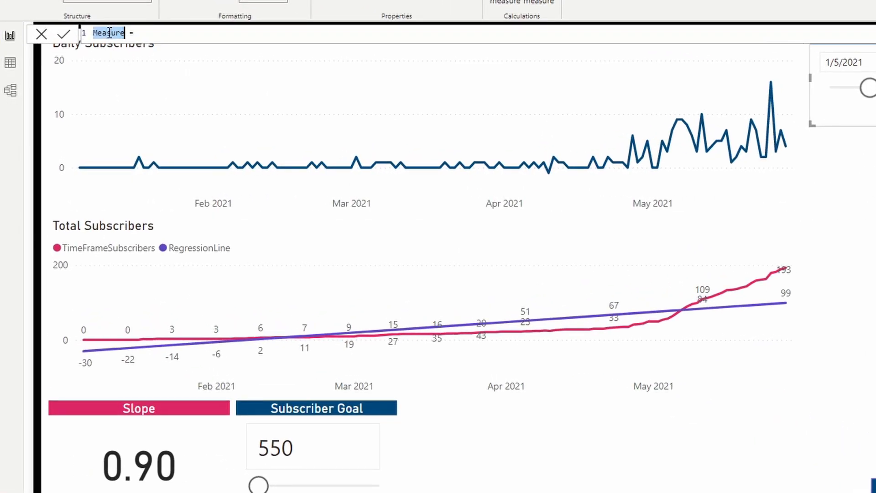
{"action": "type", "text": "TotalSubscriber"}
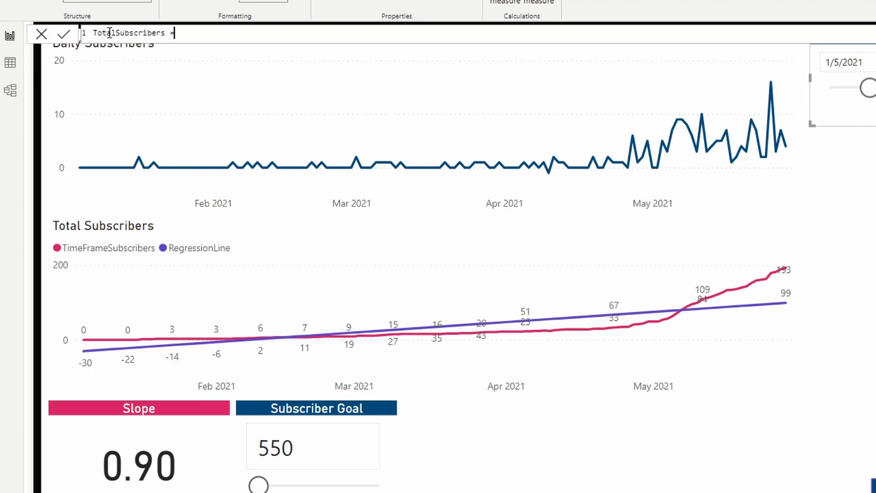
{"action": "type", "text": "s"}
{"action": "key", "text": "shift+Return"}
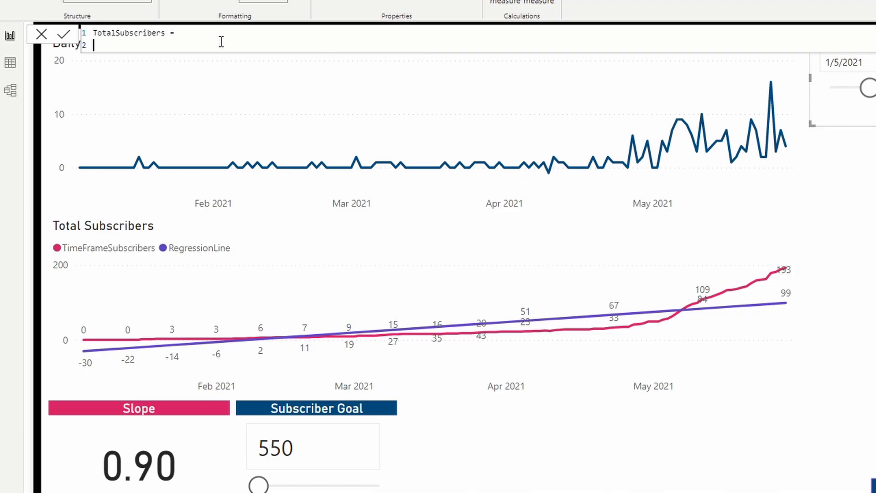
Step: Begin the TotalSubscribers formula with SUMX over ALL(Subscribers) as its table argument
{"action": "type", "text": "Sum"}
{"action": "key", "text": "Down"}
{"action": "key", "text": "Down"}
{"action": "key", "text": "Down"}
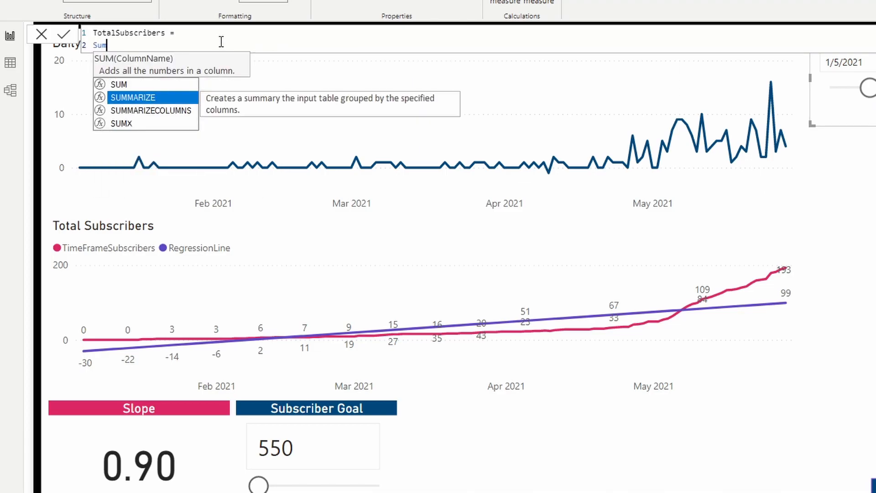
{"action": "key", "text": "Tab"}
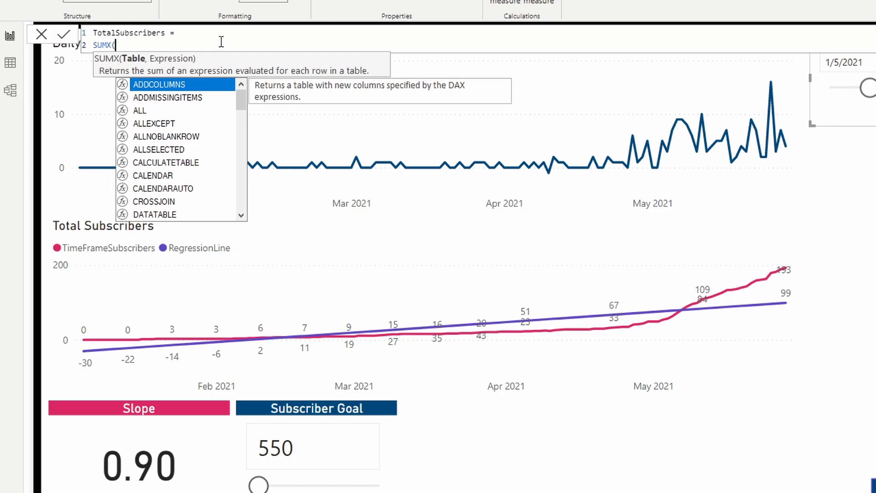
{"action": "type", "text": "All"}
{"action": "key", "text": "Tab"}
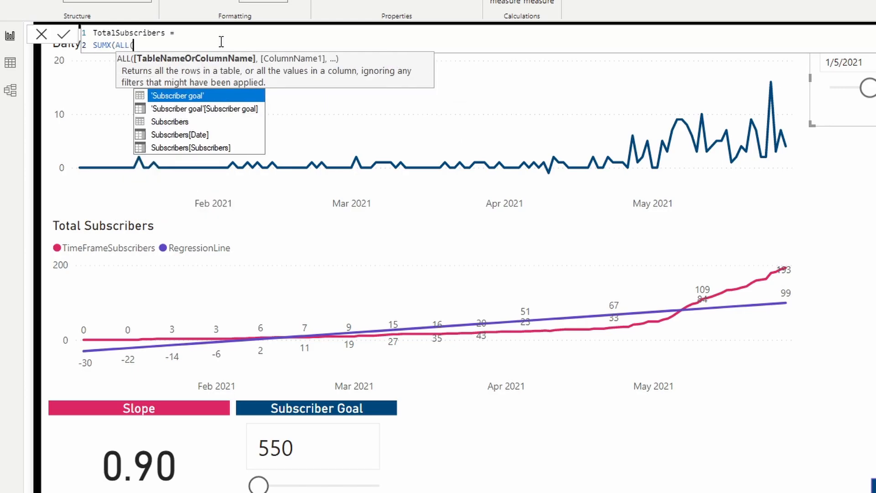
{"action": "key", "text": "Down"}
{"action": "key", "text": "Down"}
{"action": "key", "text": "Tab"}
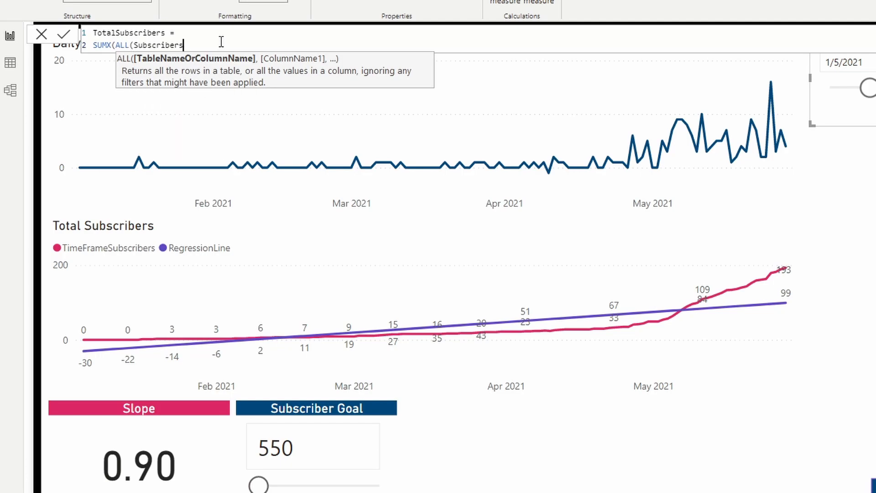
{"action": "type", "text": "),"}
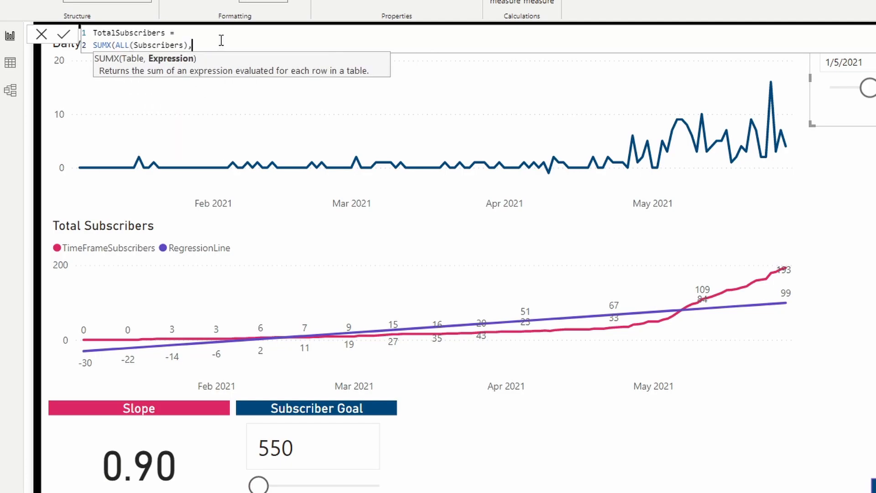
Step: Complete the SUMX formula with Subscribers[Subscribers] as its expression and commit the TotalSubscribers measure
{"action": "type", "text": "Sub"}
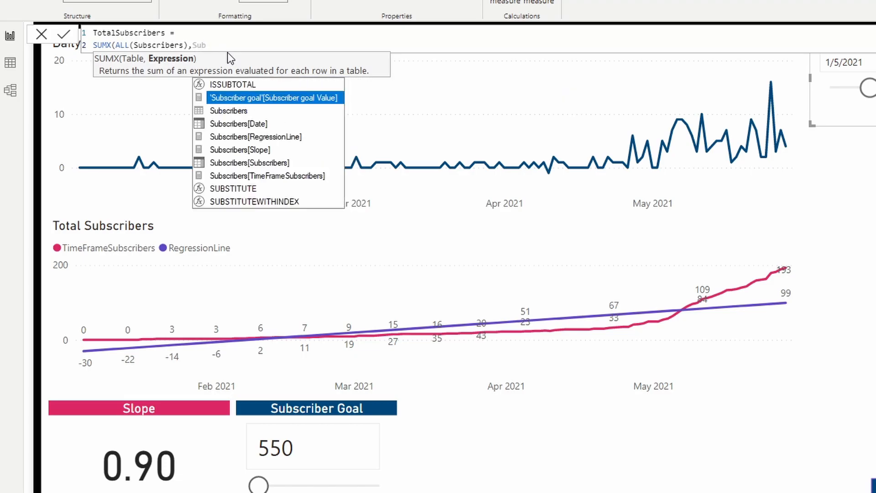
{"action": "key", "text": "Down"}
{"action": "key", "text": "Down"}
{"action": "key", "text": "Down"}
{"action": "key", "text": "Down"}
{"action": "key", "text": "Down"}
{"action": "key", "text": "Tab"}
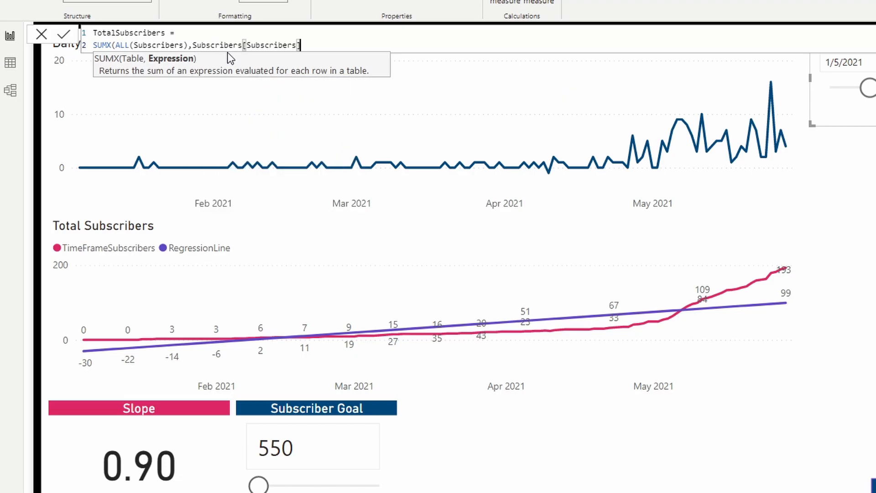
{"action": "type", "text": ")"}
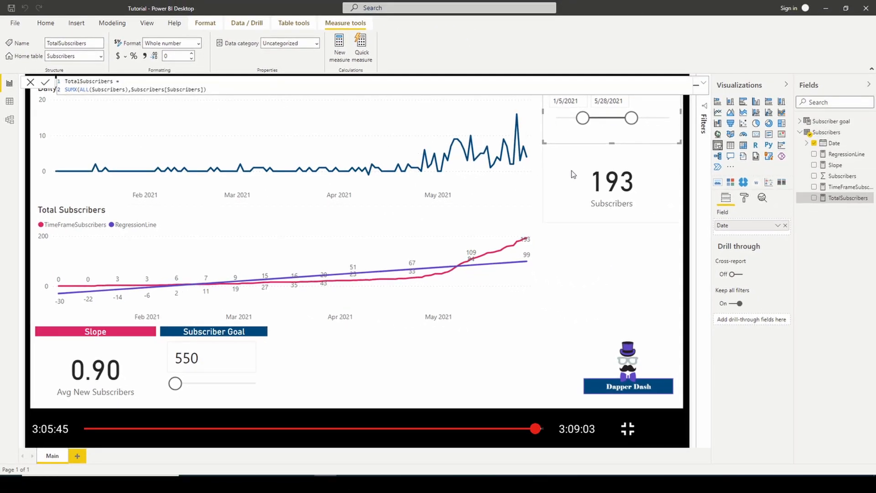
Step: Rename the displayed field of the Subscribers card to TimeFrameSubscribers
{"action": "left_click", "coordinate": [586, 203]}
{"action": "double_click", "coordinate": [736, 223]}
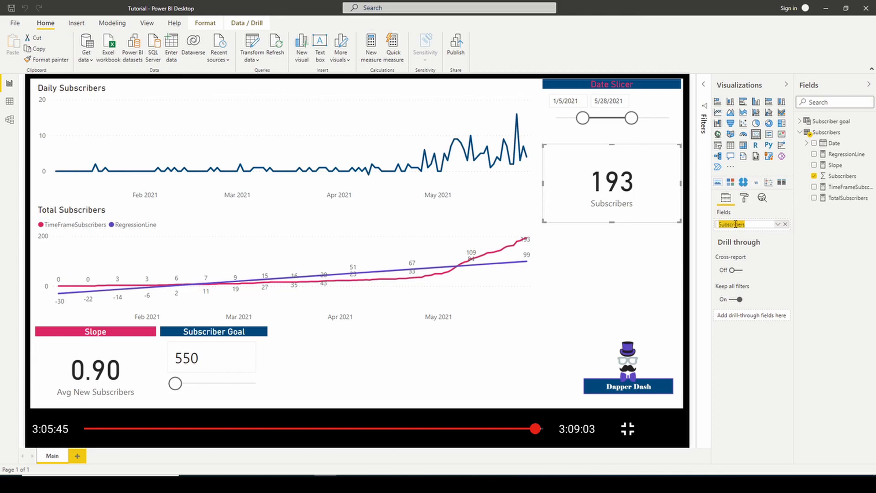
{"action": "type", "text": "TimeFrameSubscribers"}
{"action": "key", "text": "Return"}
Step: Duplicate the TimeFrameSubscribers card so the two are stacked, and make the upper one show the TotalSubscribers measure
{"action": "left_click_drag", "start_coordinate": [635, 219], "coordinate": [646, 178]}
{"action": "key", "text": "ctrl+c"}
{"action": "key", "text": "ctrl+v"}
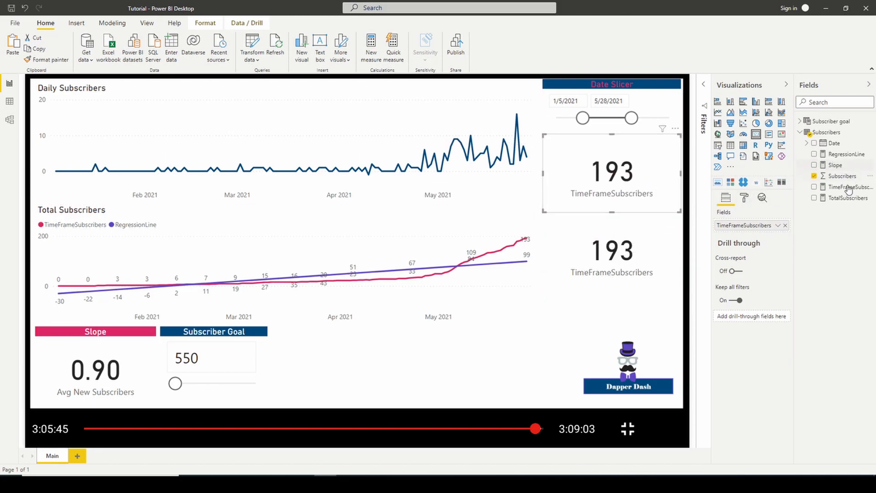
{"action": "left_click_drag", "start_coordinate": [845, 197], "coordinate": [770, 234]}
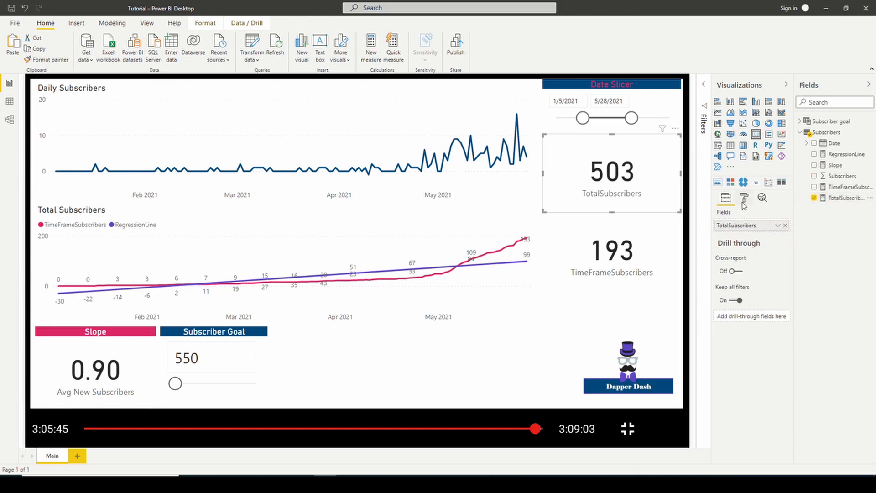
Step: Restore the date slicer to the full range, 10/22/2020 to 9/19/2021
{"action": "left_click_drag", "start_coordinate": [583, 118], "coordinate": [567, 118]}
{"action": "left_click_drag", "start_coordinate": [631, 118], "coordinate": [670, 119]}
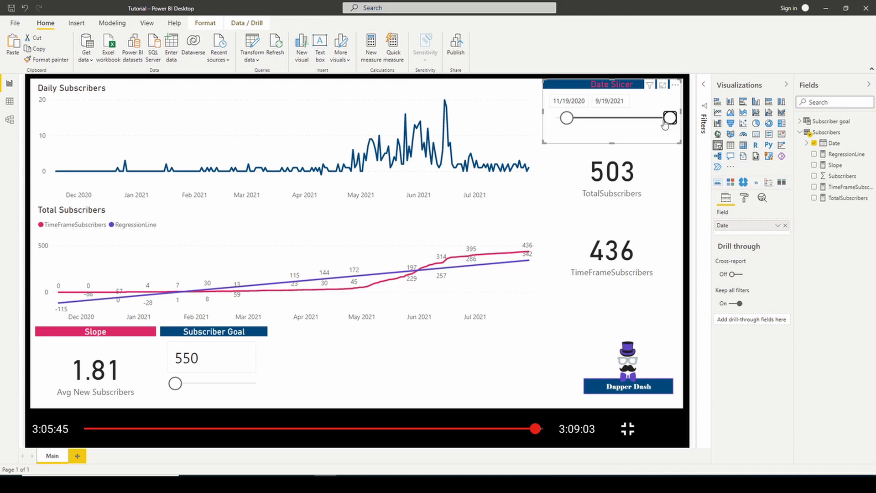
{"action": "left_click_drag", "start_coordinate": [567, 118], "coordinate": [557, 118]}
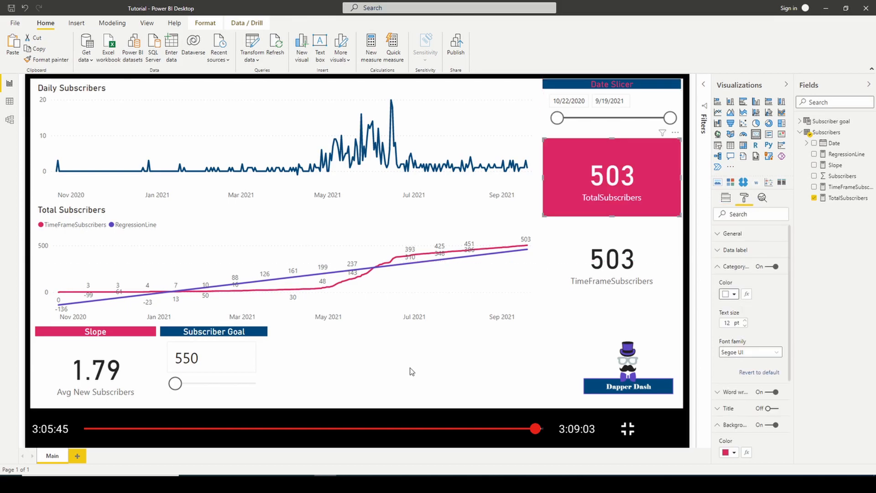
Step: Start another new measure in the Subscribers table and name it SubscribersToGo
{"action": "left_click", "coordinate": [408, 374]}
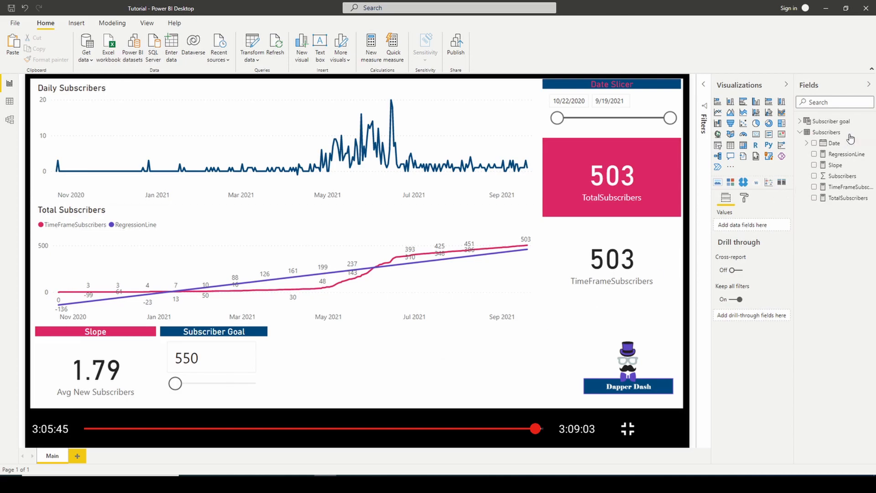
{"action": "right_click", "coordinate": [826, 133]}
{"action": "left_click", "coordinate": [780, 140]}
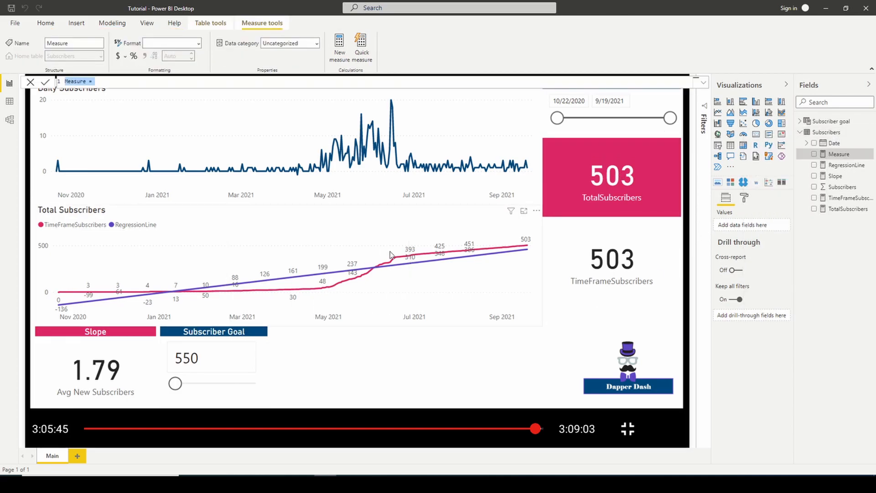
{"action": "double_click", "coordinate": [75, 81]}
{"action": "type", "text": "SubscribersToGo ="}
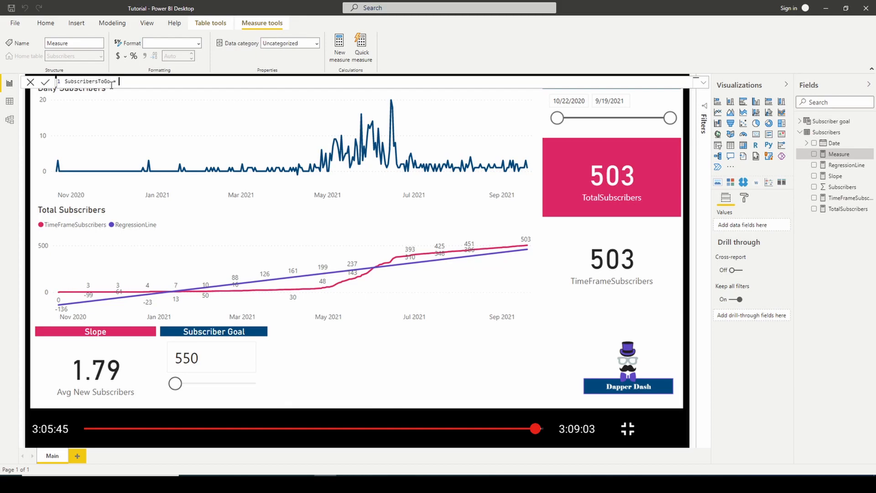
Step: Define SubscribersToGo as 'Subscriber goal'[Subscriber goal Value] - [TotalSubscribers] and commit the measure
{"action": "type", "text": "Goal"}
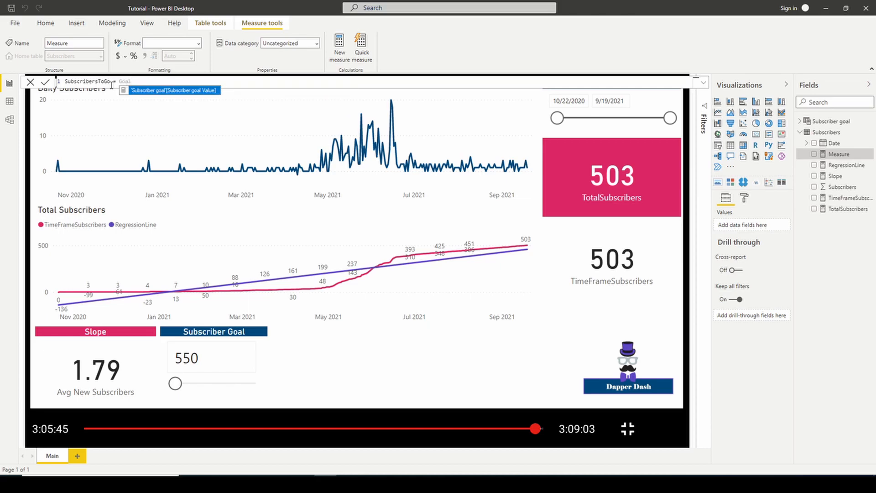
{"action": "key", "text": "Tab"}
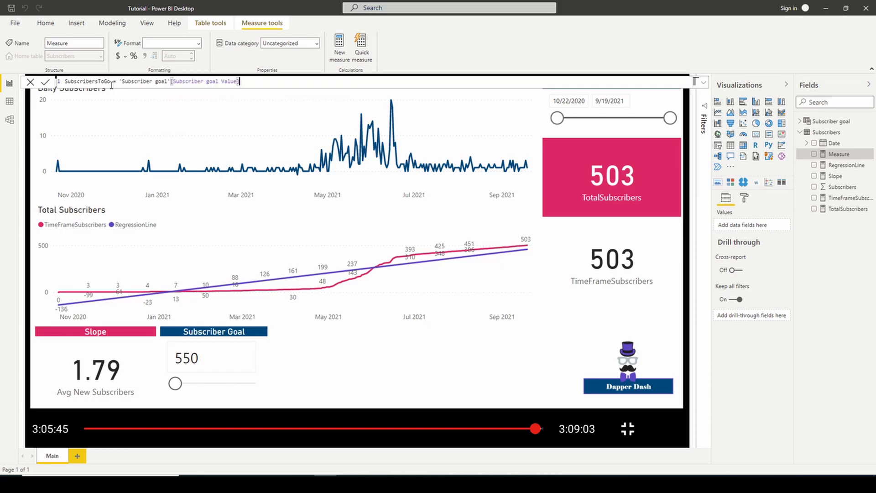
{"action": "type", "text": "- Total"}
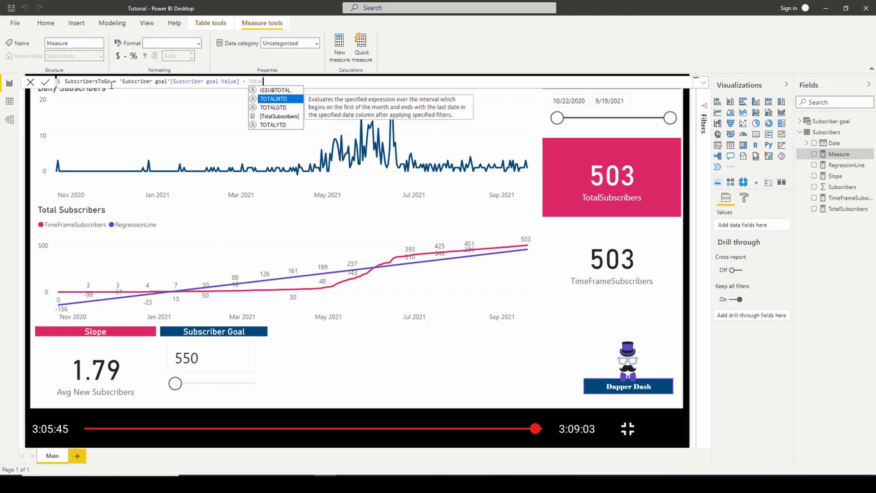
{"action": "key", "text": "Down"}
{"action": "key", "text": "Down"}
{"action": "key", "text": "Tab"}
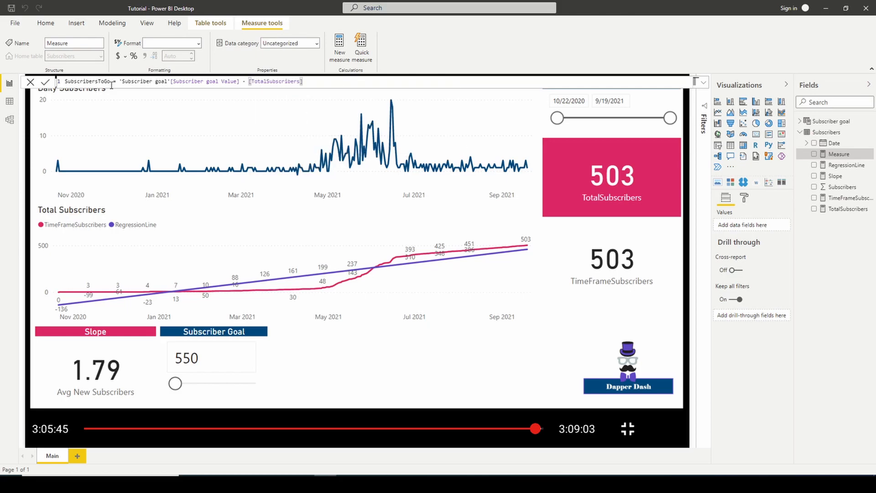
{"action": "key", "text": "Return"}
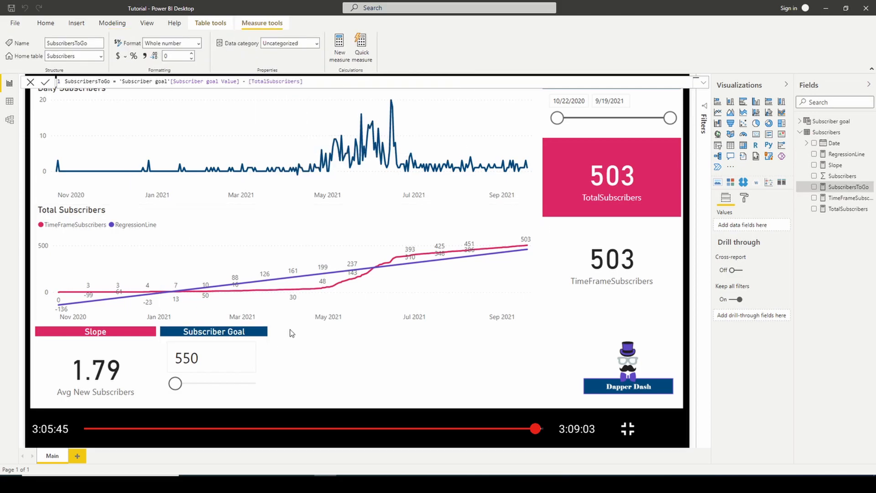
Step: Duplicate the Slope card beside the Subscriber Goal slicer and give the copy's title a purple #5F46C3 background
{"action": "left_click", "coordinate": [141, 367]}
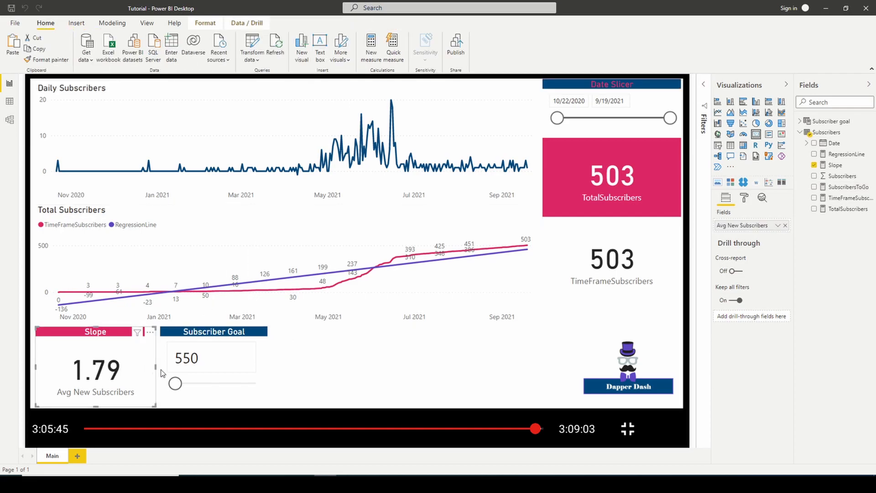
{"action": "left_click_drag", "start_coordinate": [195, 362], "coordinate": [388, 355]}
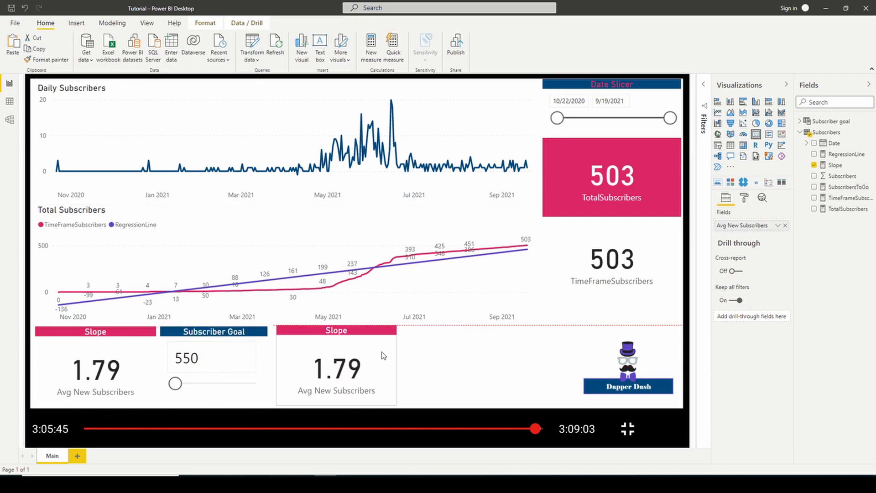
{"action": "left_click", "coordinate": [744, 197]}
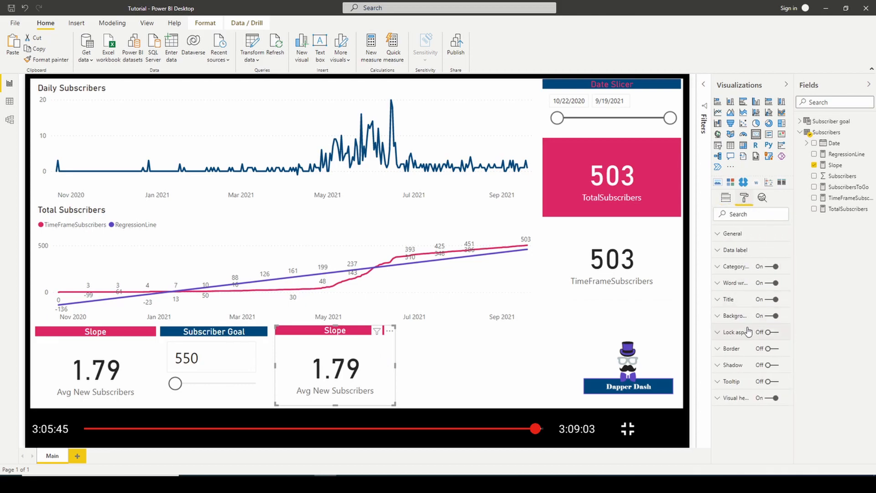
{"action": "left_click", "coordinate": [730, 315]}
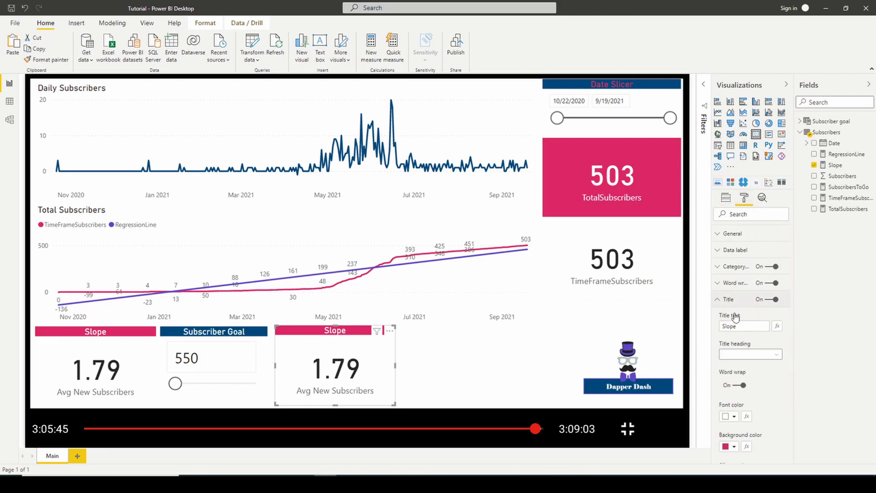
{"action": "left_click", "coordinate": [734, 447]}
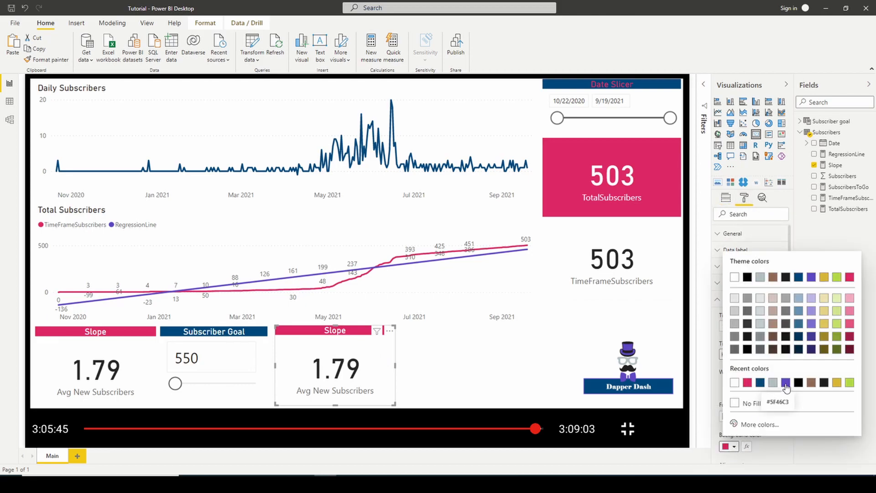
{"action": "left_click", "coordinate": [785, 382]}
Step: Change the duplicated card's title text to "Subscribers To Go" and return to its field settings
{"action": "double_click", "coordinate": [734, 325]}
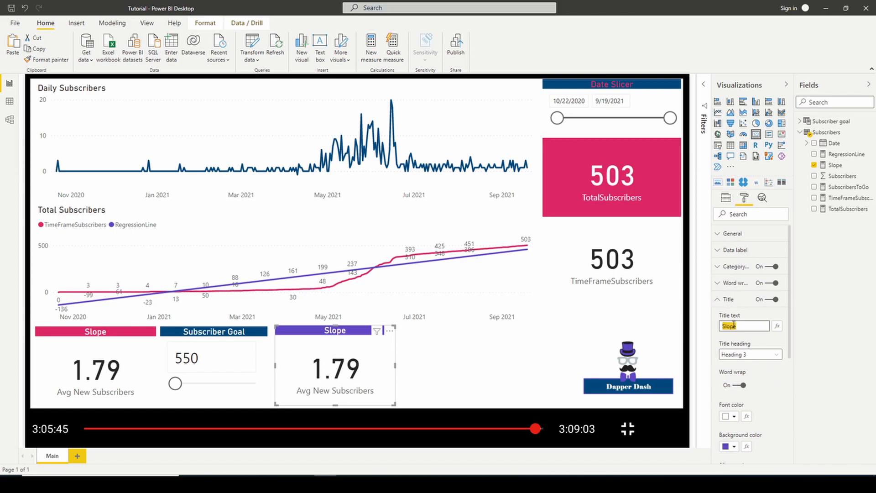
{"action": "type", "text": "Subscribers To Go"}
{"action": "left_click", "coordinate": [725, 198]}
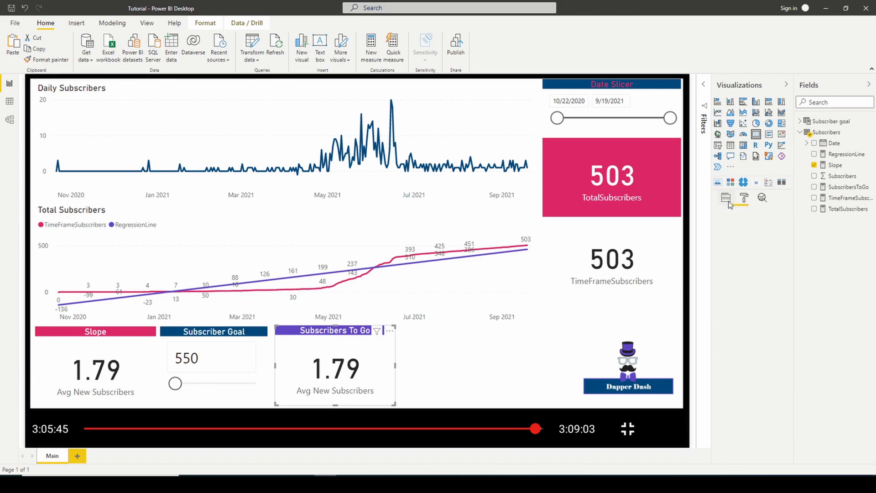
Step: Replace the Slope field in the Subscribers To Go card with the SubscribersToGo measure
{"action": "left_click_drag", "start_coordinate": [845, 187], "coordinate": [771, 228]}
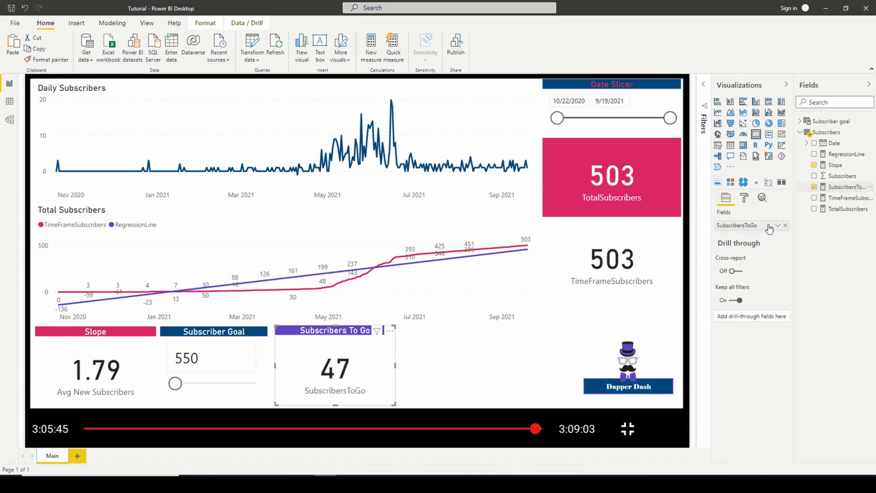
{"action": "left_click", "coordinate": [431, 361]}
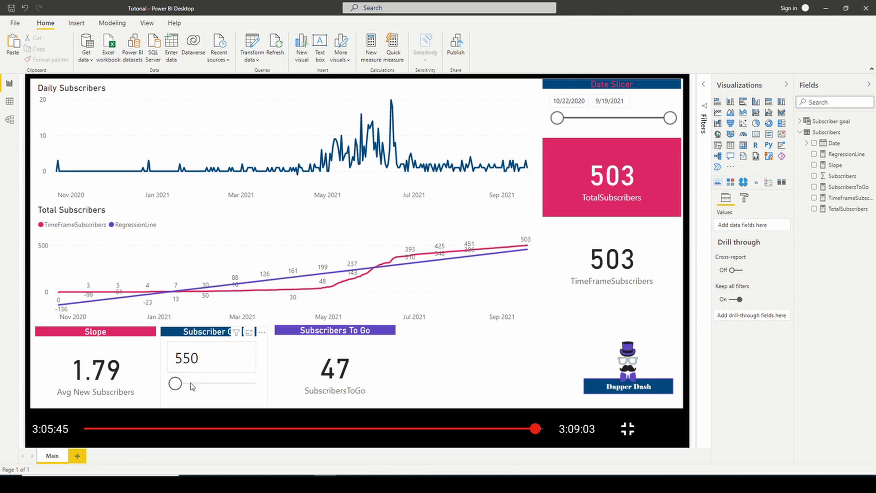
Step: Test the Subscriber Goal slicer by raising it to 1000 and returning it to 550
{"action": "left_click_drag", "start_coordinate": [176, 387], "coordinate": [260, 385]}
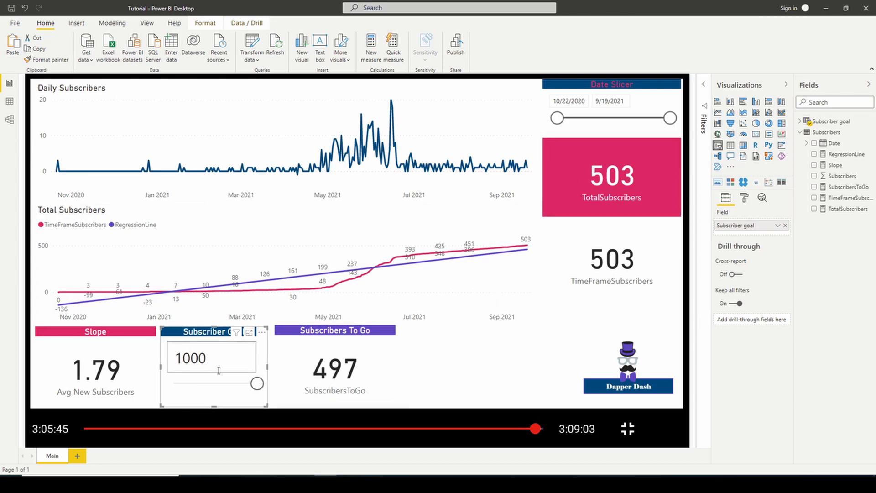
{"action": "left_click_drag", "start_coordinate": [256, 384], "coordinate": [173, 385]}
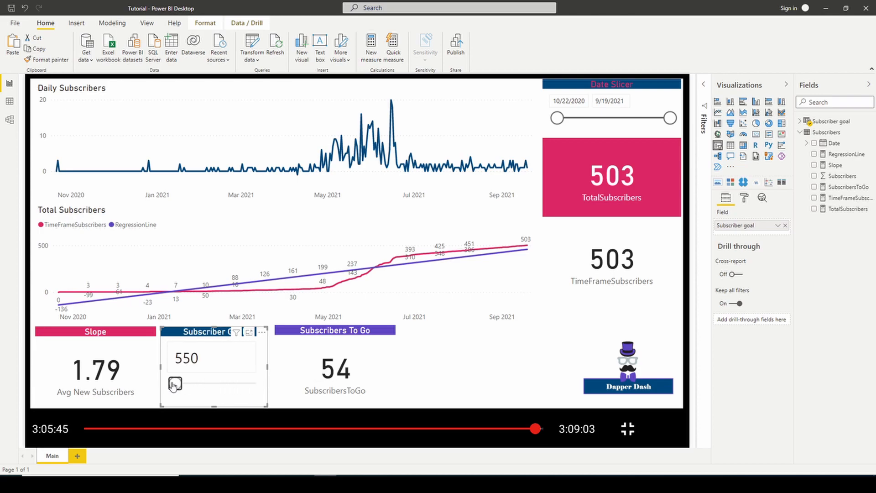
{"action": "left_click", "coordinate": [446, 371]}
Step: Nudge the Subscribers To Go card slightly closer to the Subscriber Goal slicer
{"action": "left_click_drag", "start_coordinate": [391, 360], "coordinate": [387, 360]}
{"action": "left_click", "coordinate": [445, 366]}
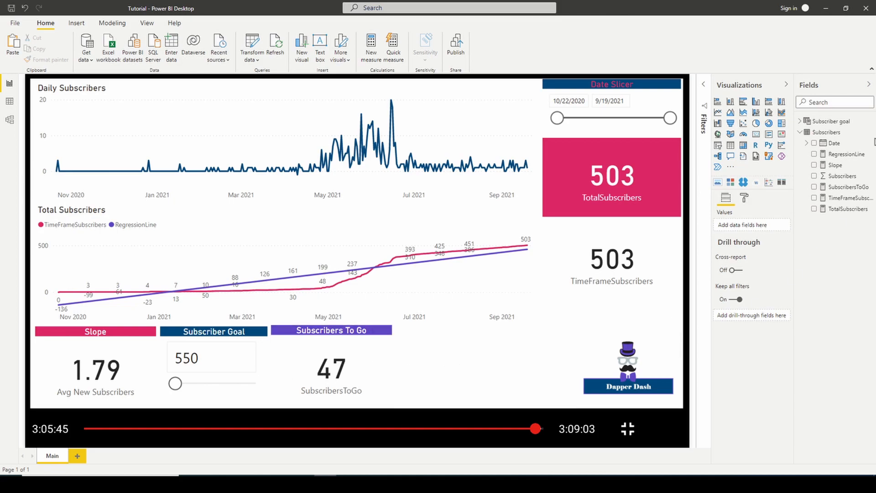
Step: Create a new measure in the Subscribers table, name it DaysUntilGoal and start a second line for its formula
{"action": "right_click", "coordinate": [830, 134]}
{"action": "left_click", "coordinate": [778, 139]}
{"action": "double_click", "coordinate": [76, 81]}
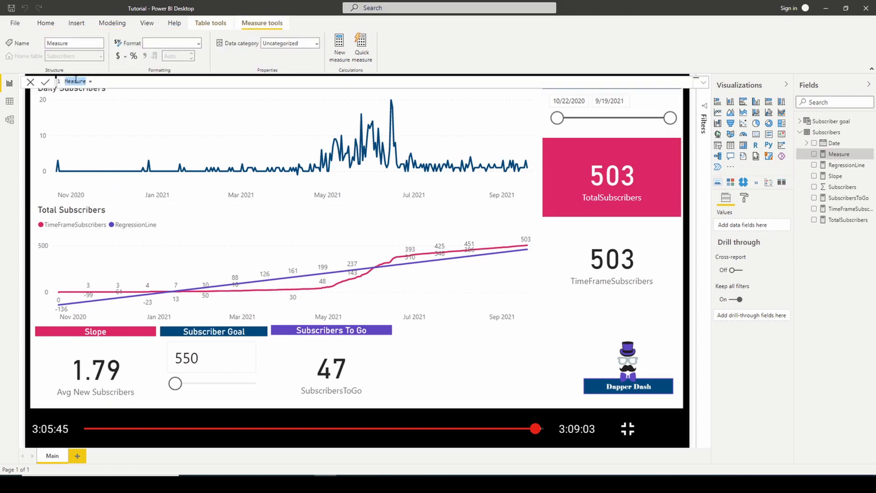
{"action": "type", "text": "Day"}
{"action": "type", "text": "sToGo"}
{"action": "key", "text": "BackSpace"}
{"action": "key", "text": "BackSpace"}
{"action": "key", "text": "BackSpace"}
{"action": "key", "text": "BackSpace"}
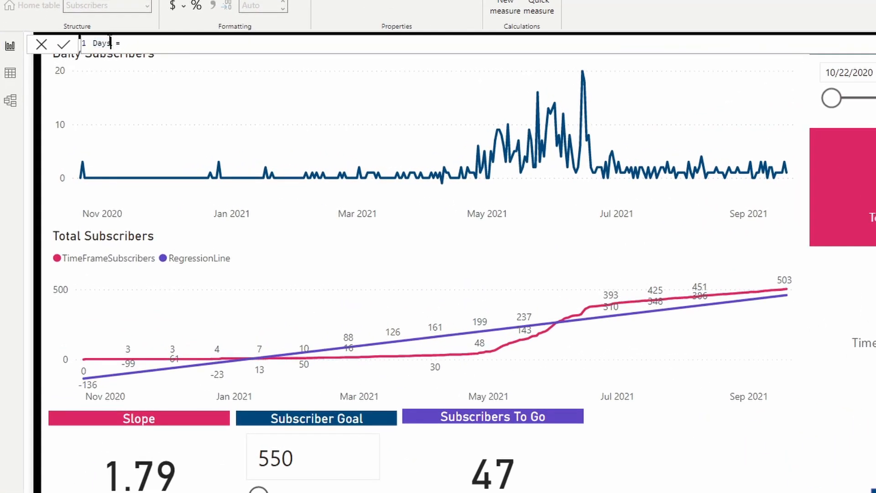
{"action": "type", "text": "UntilGoal"}
{"action": "key", "text": "shift+Return"}
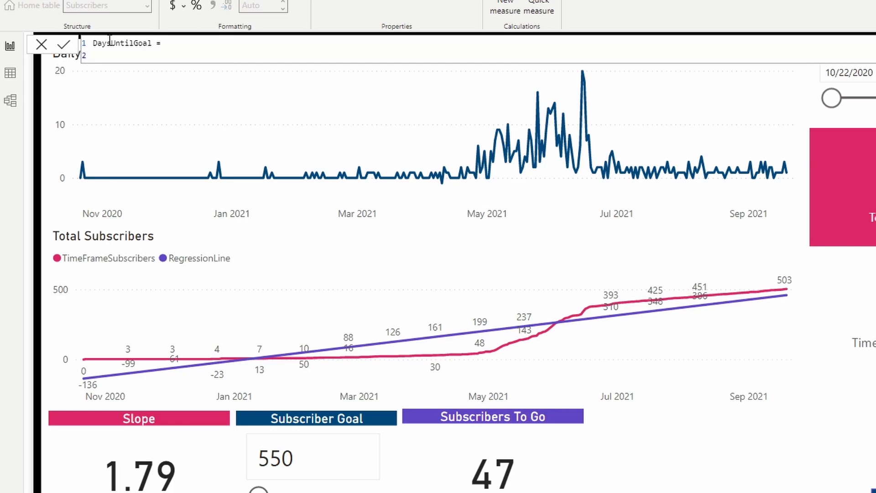
Step: Define DaysUntilGoal as Subscribers[SubscribersToGo] / [Slope], commit it and format it with 0 decimal places
{"action": "type", "text": "Sub"}
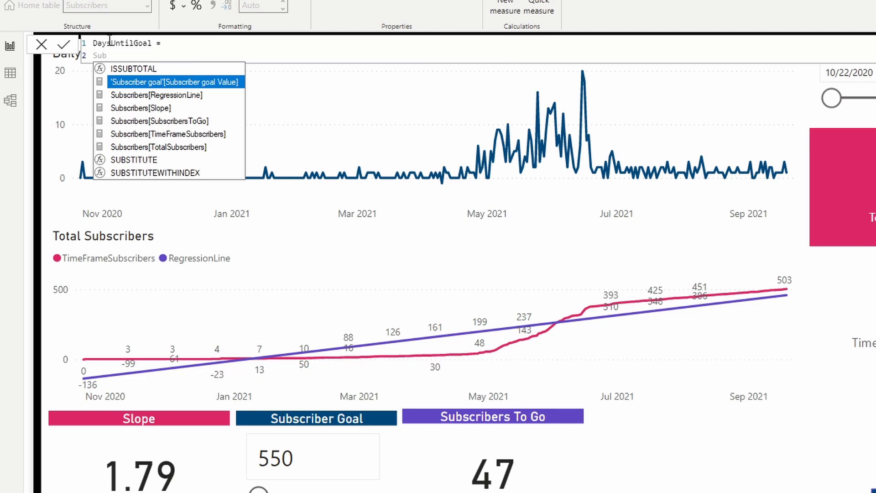
{"action": "key", "text": "Down"}
{"action": "key", "text": "Down"}
{"action": "key", "text": "Down"}
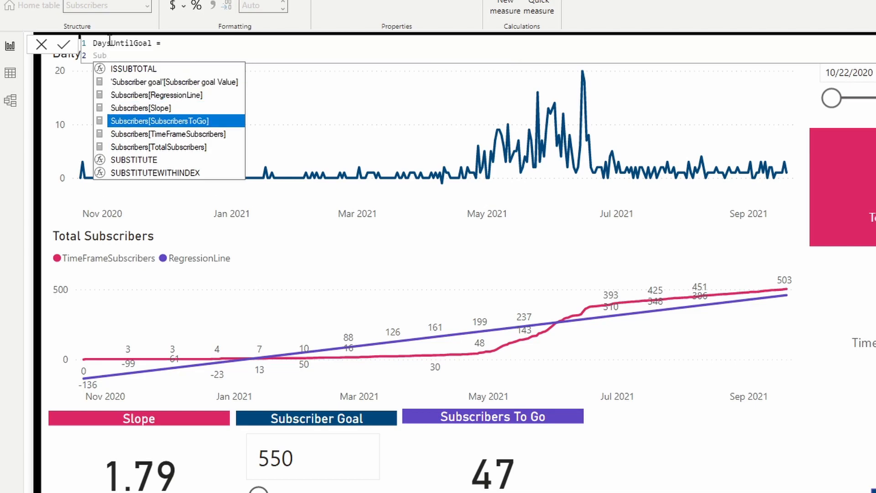
{"action": "key", "text": "Tab"}
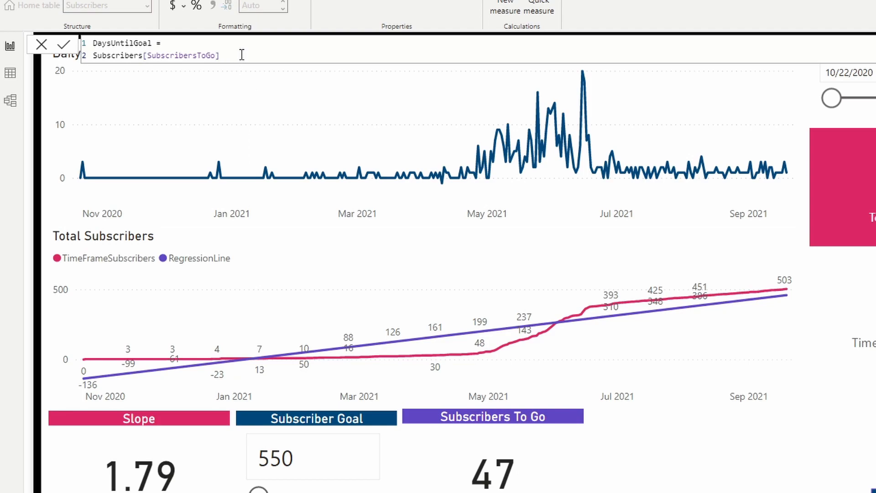
{"action": "type", "text": "/ [S"}
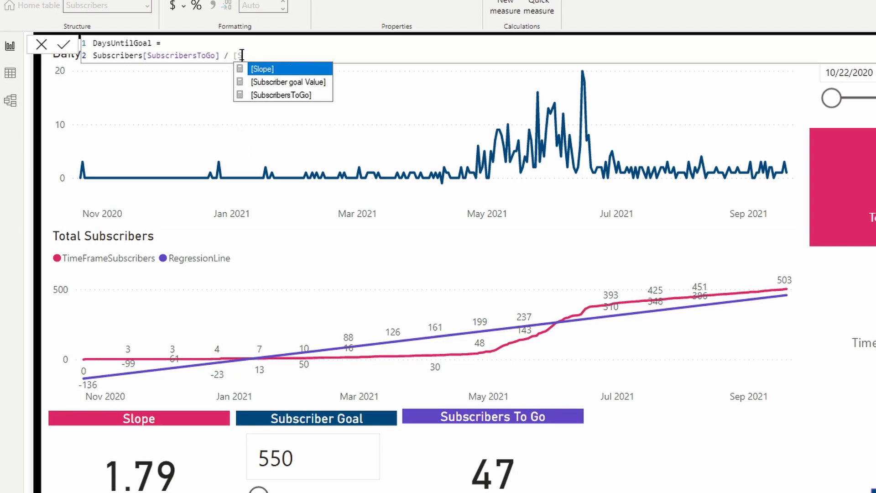
{"action": "key", "text": "Tab"}
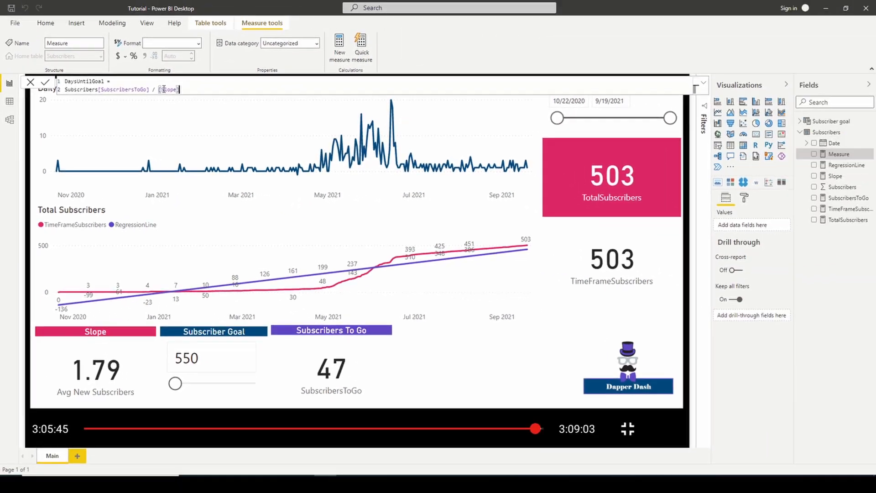
{"action": "key", "text": "Return"}
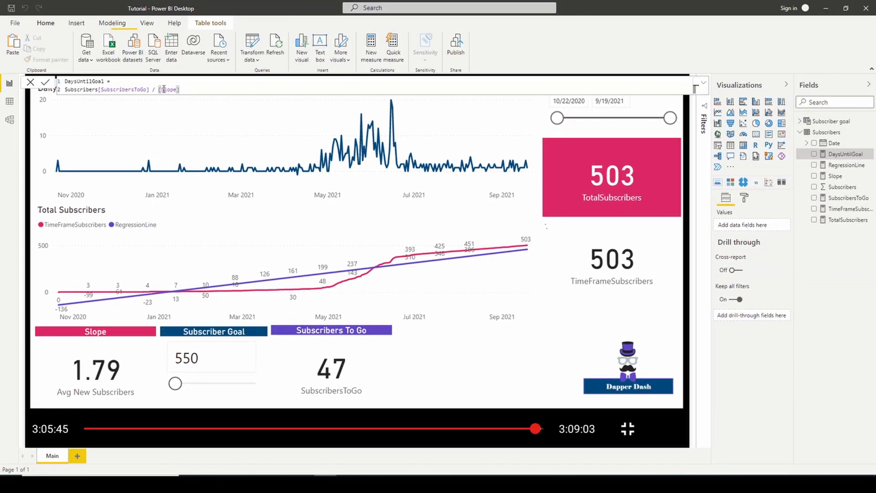
{"action": "left_click", "coordinate": [192, 59]}
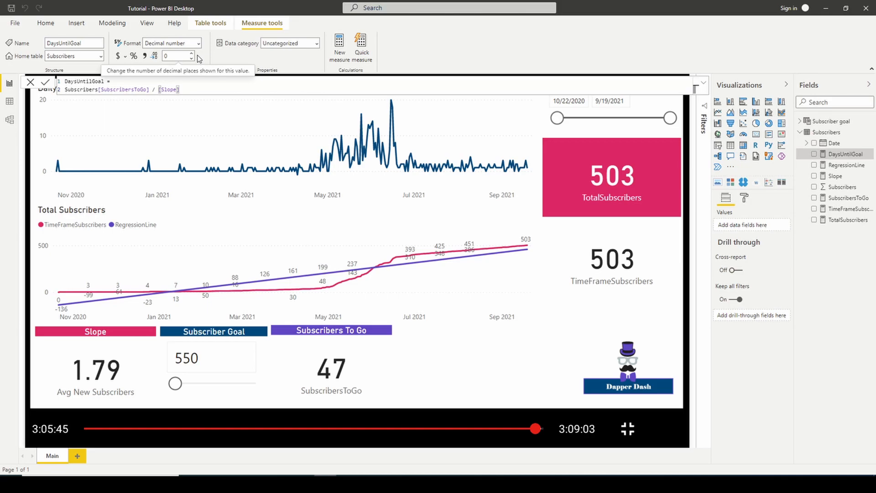
{"action": "left_click", "coordinate": [152, 81]}
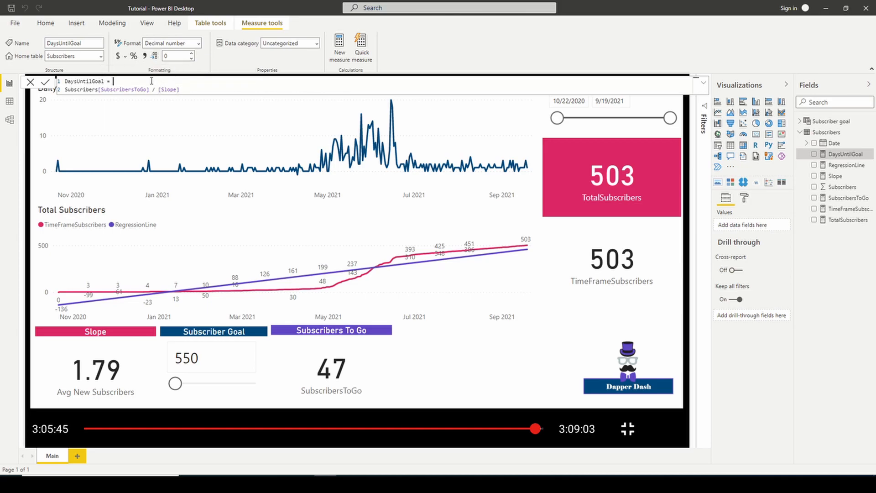
Step: Duplicate the Subscribers To Go card and place the copy directly beside the original
{"action": "left_click", "coordinate": [387, 361]}
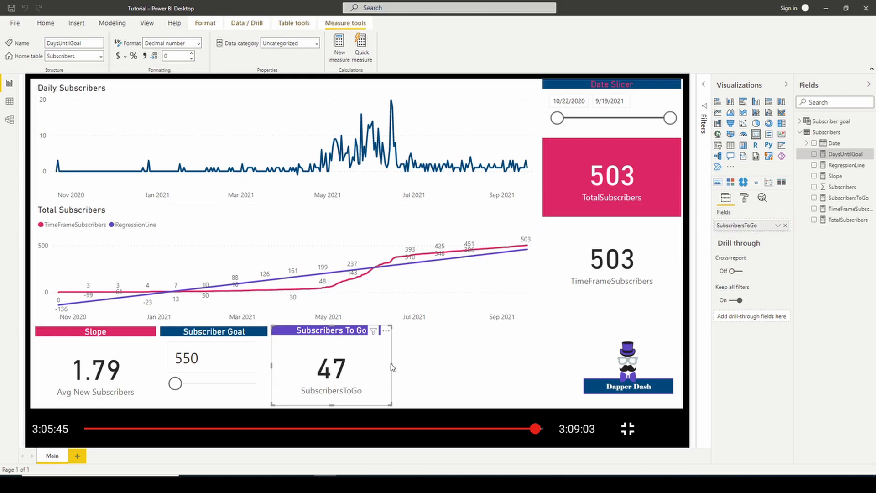
{"action": "key", "text": "ctrl+c"}
{"action": "key", "text": "ctrl+v"}
{"action": "left_click_drag", "start_coordinate": [371, 368], "coordinate": [491, 368]}
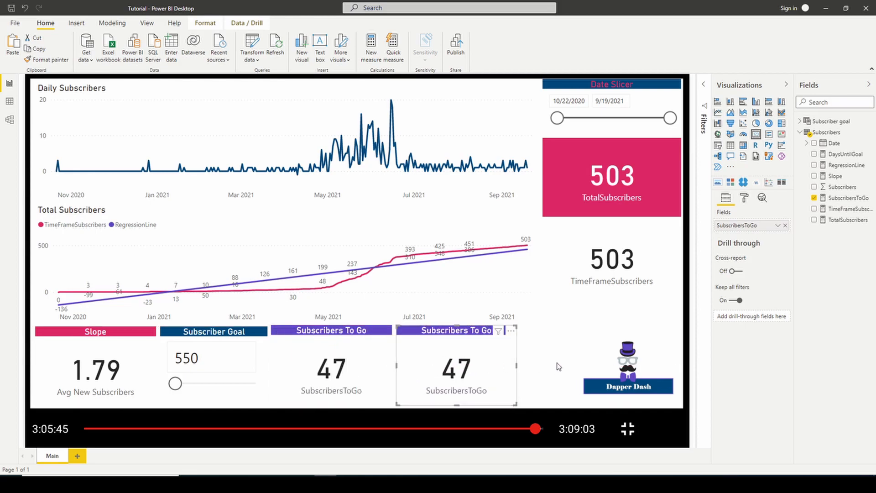
Step: Give the copied card's title a light grey background and black text, and turn off the card's own background
{"action": "left_click", "coordinate": [744, 198]}
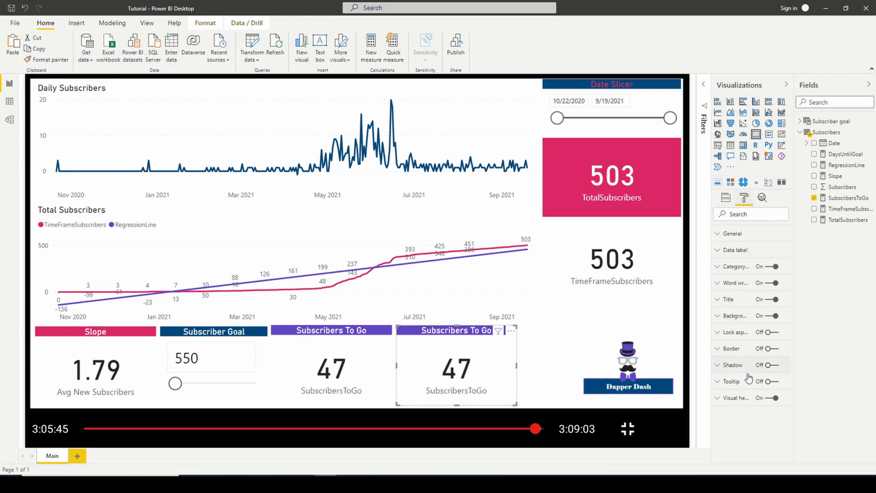
{"action": "left_click", "coordinate": [725, 300]}
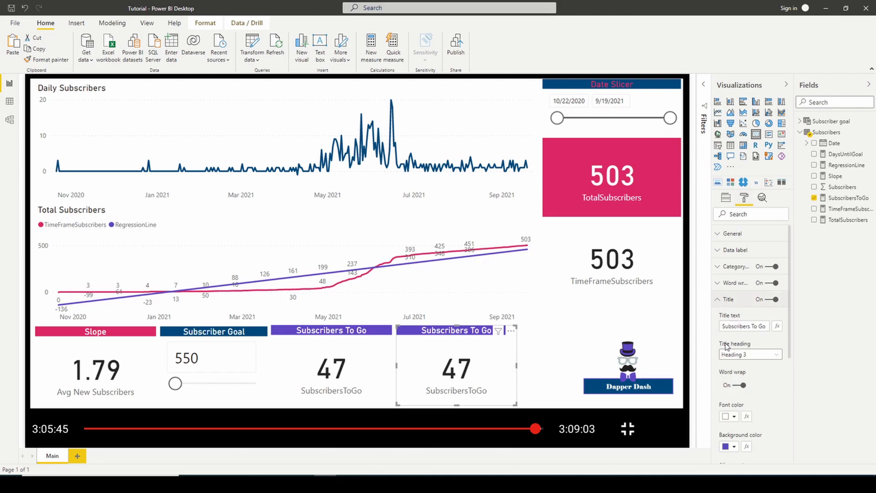
{"action": "scroll", "coordinate": [741, 407], "scroll_direction": "down", "scroll_amount": 2}
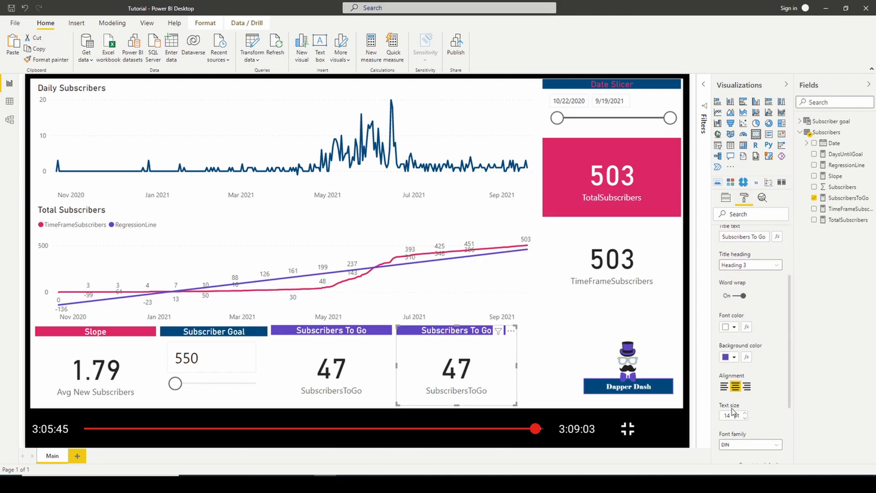
{"action": "left_click", "coordinate": [733, 356]}
{"action": "left_click", "coordinate": [761, 187]}
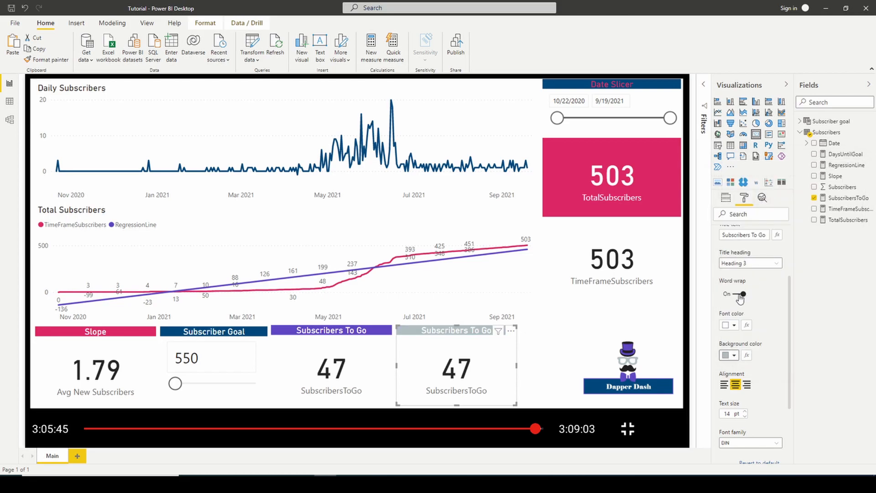
{"action": "scroll", "coordinate": [733, 437], "scroll_direction": "up", "scroll_amount": 2}
{"action": "left_click", "coordinate": [734, 416]}
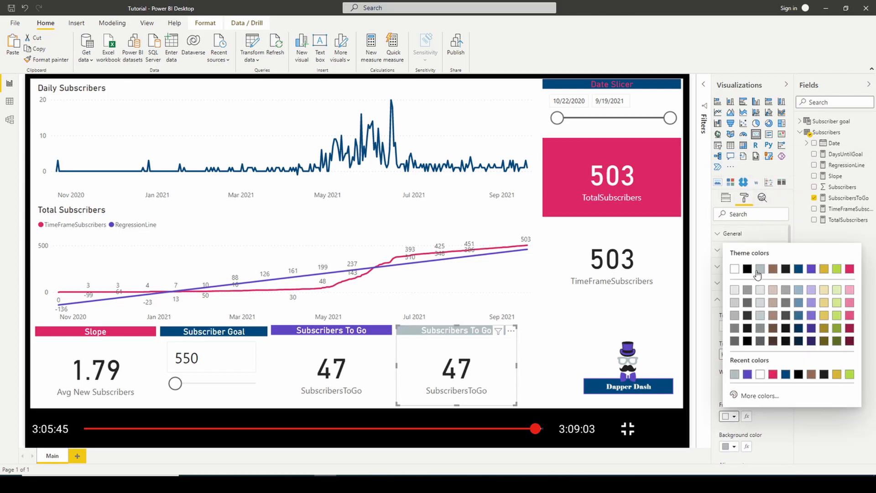
{"action": "left_click", "coordinate": [745, 268]}
{"action": "left_click", "coordinate": [726, 301]}
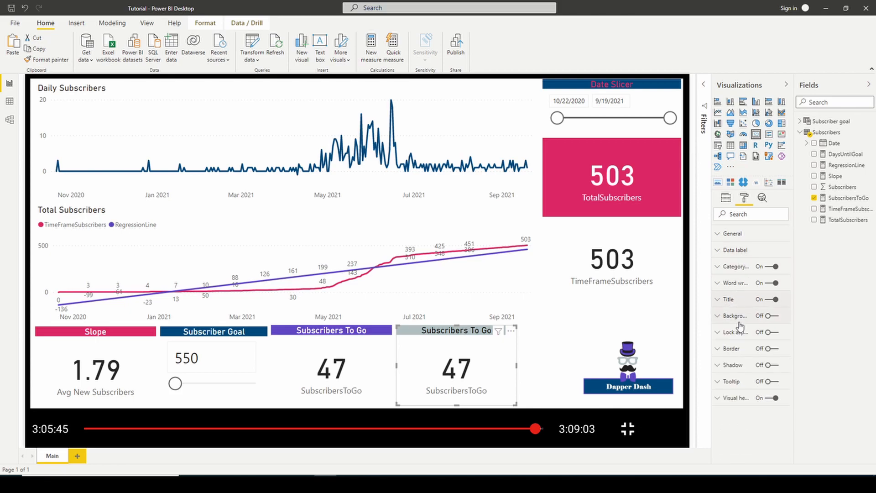
Step: Change the copied card's title text to "Days Until Goal"
{"action": "left_click", "coordinate": [727, 300]}
{"action": "triple_click", "coordinate": [738, 326]}
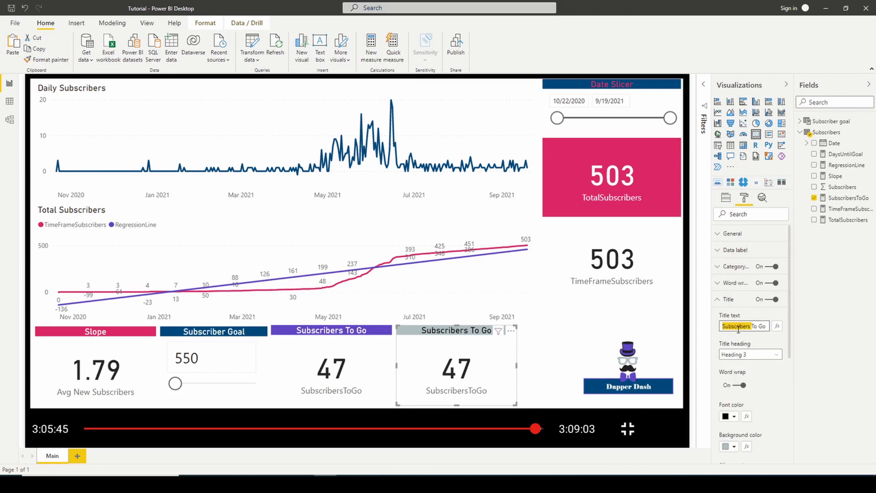
{"action": "type", "text": "Days "}
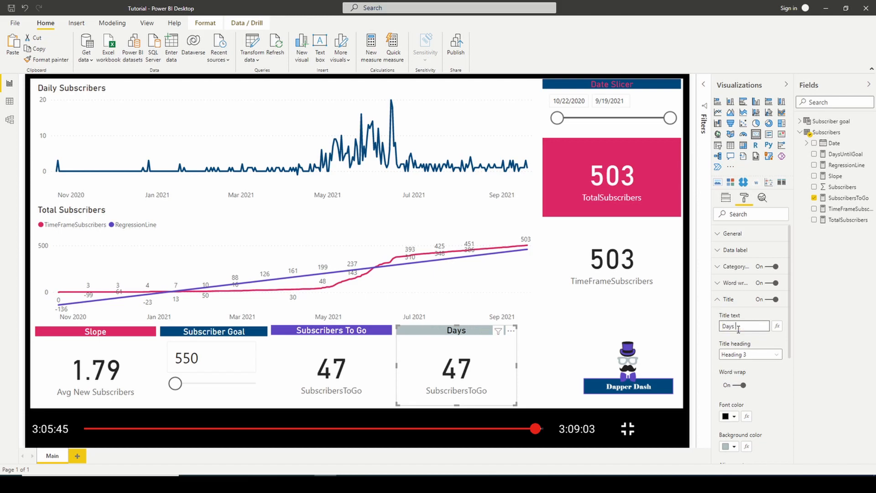
{"action": "type", "text": "Until Goal"}
{"action": "left_click", "coordinate": [732, 299]}
Step: Replace the field in the Days Until Goal card with the DaysUntilGoal measure and turn off its category label
{"action": "left_click", "coordinate": [726, 197]}
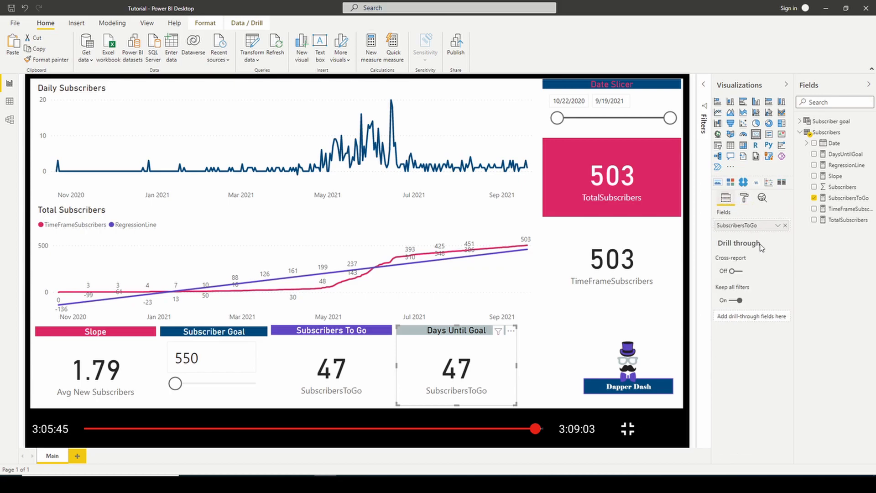
{"action": "left_click_drag", "start_coordinate": [846, 155], "coordinate": [740, 226]}
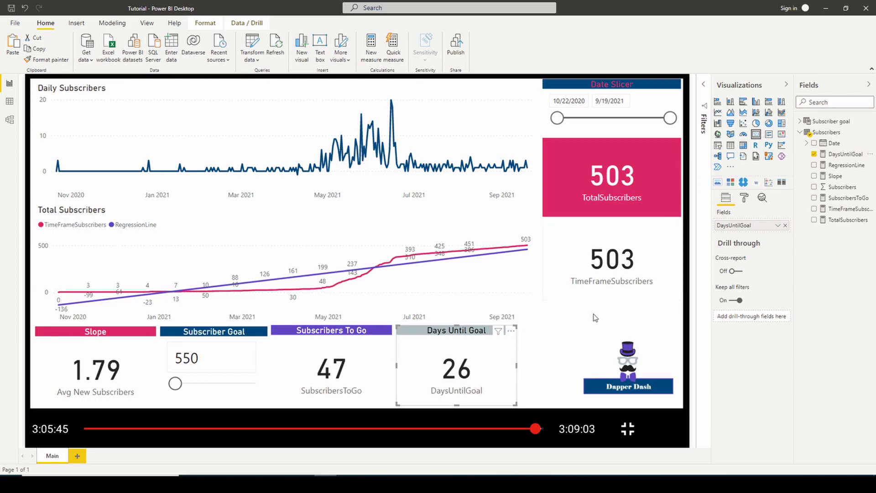
{"action": "left_click", "coordinate": [744, 197]}
{"action": "left_click", "coordinate": [775, 266]}
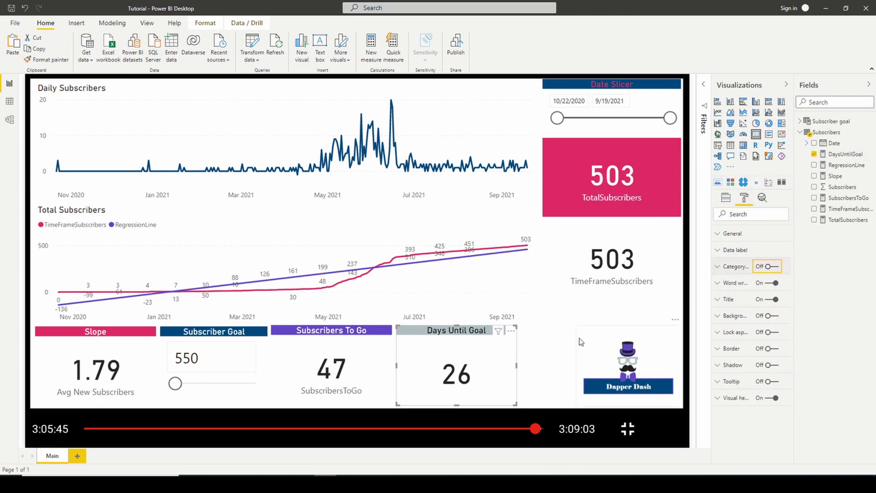
Step: Turn off the Subscribers To Go card's category label and close the gaps between the bottom-row visuals and between the TotalSubscribers and TimeFrameSubscribers cards
{"action": "left_click", "coordinate": [332, 366]}
{"action": "left_click", "coordinate": [775, 267]}
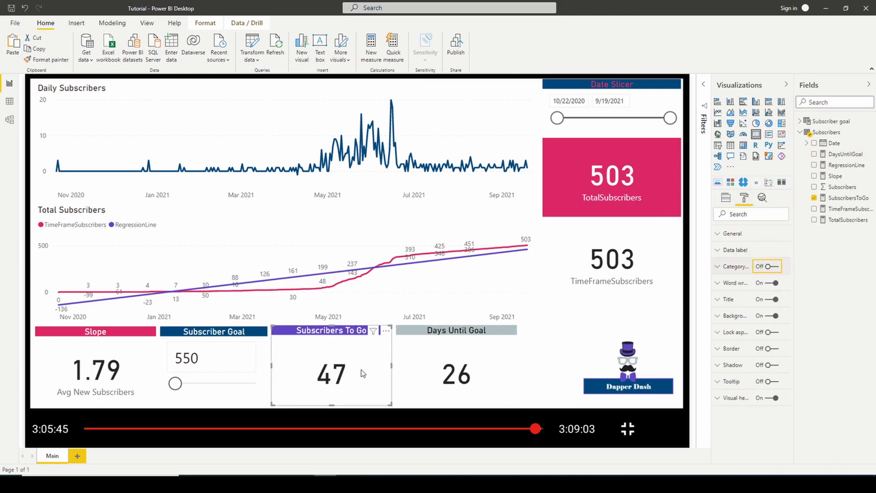
{"action": "left_click", "coordinate": [458, 348]}
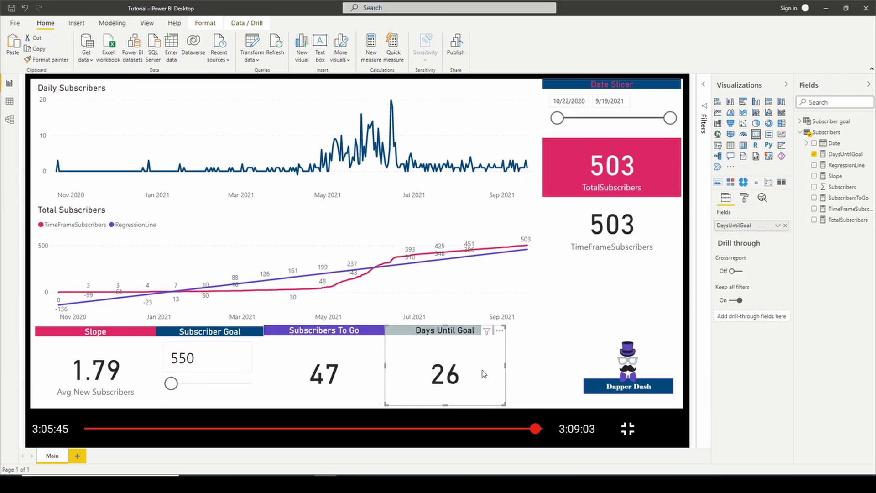
{"action": "left_click", "coordinate": [587, 299]}
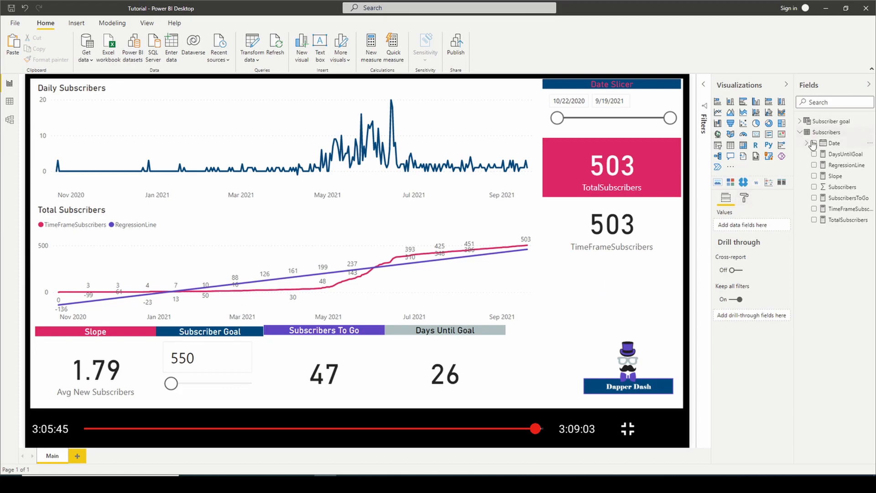
Step: Create another new measure in the Subscribers table and name it DateOfGoal
{"action": "right_click", "coordinate": [826, 133]}
{"action": "left_click", "coordinate": [771, 139]}
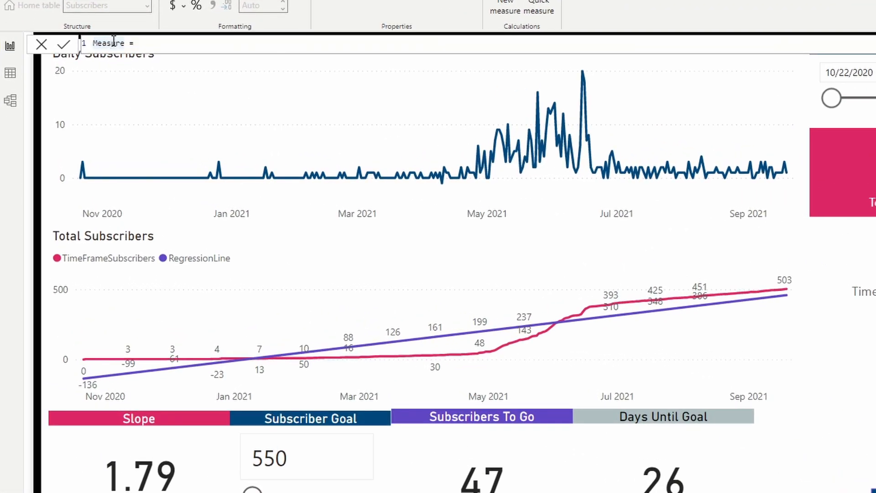
{"action": "double_click", "coordinate": [114, 43]}
{"action": "type", "text": "DateOfGoal"}
Step: Begin the DateOfGoal formula with DATE, using YEAR(TODAY()) as the year and MONTH(TODAY()) as the month
{"action": "type", "text": "Date"}
{"action": "key", "text": "Tab"}
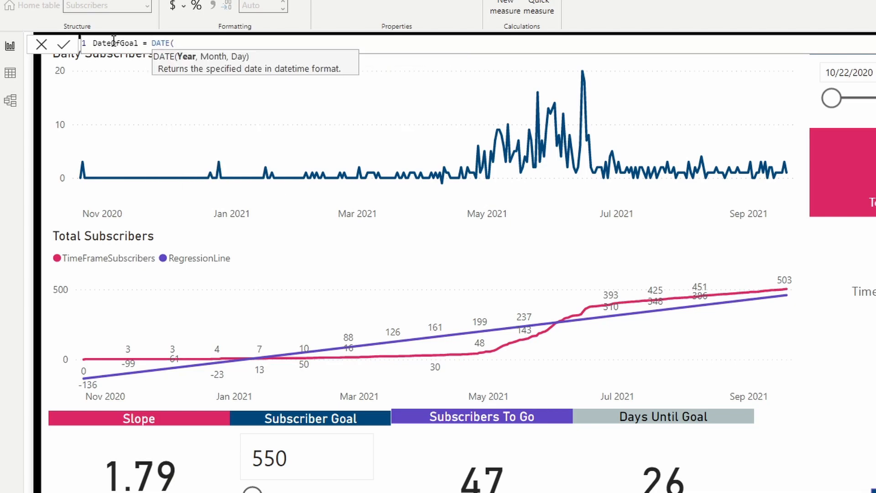
{"action": "type", "text": "year"}
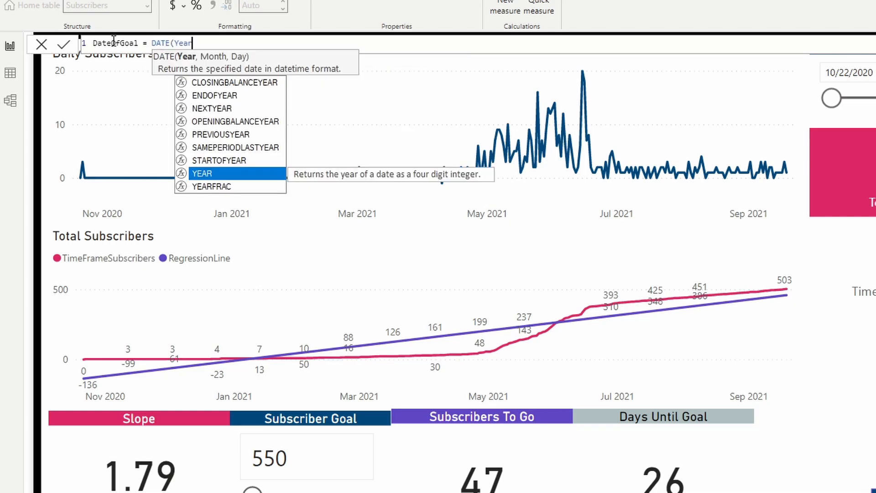
{"action": "key", "text": "Tab"}
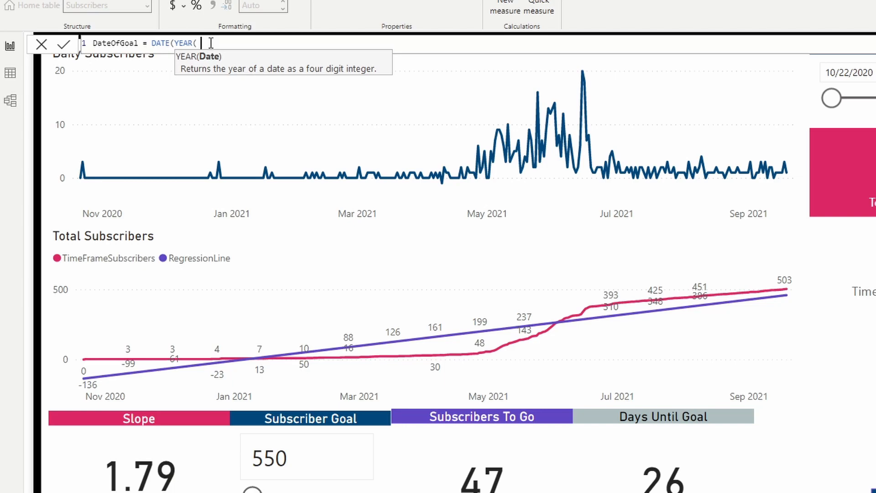
{"action": "type", "text": "TODAY()),"}
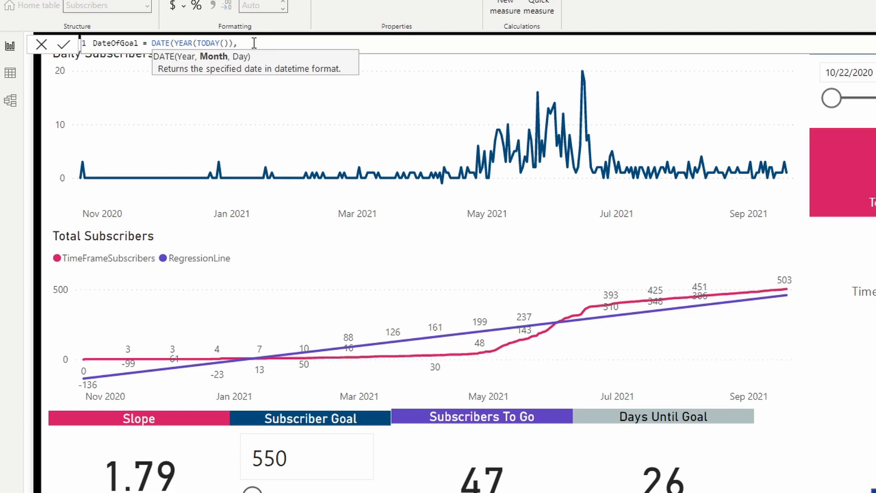
{"action": "type", "text": "MONTH("}
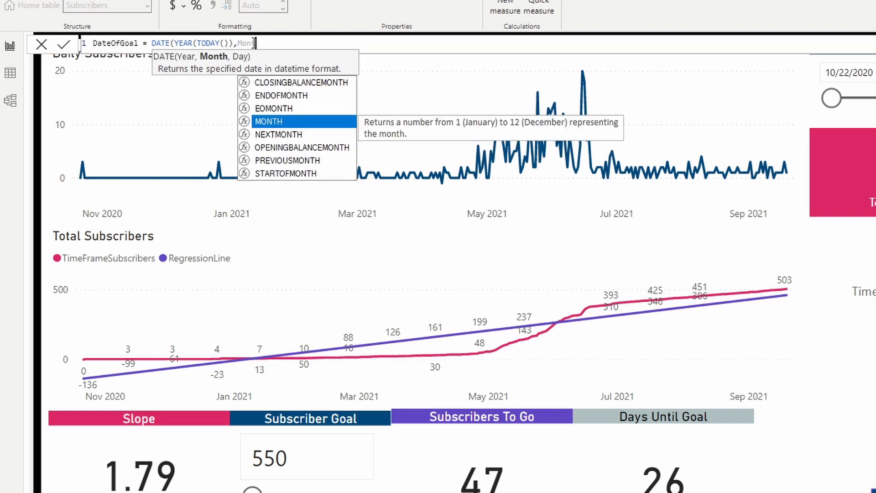
{"action": "type", "text": "TODAY()"}
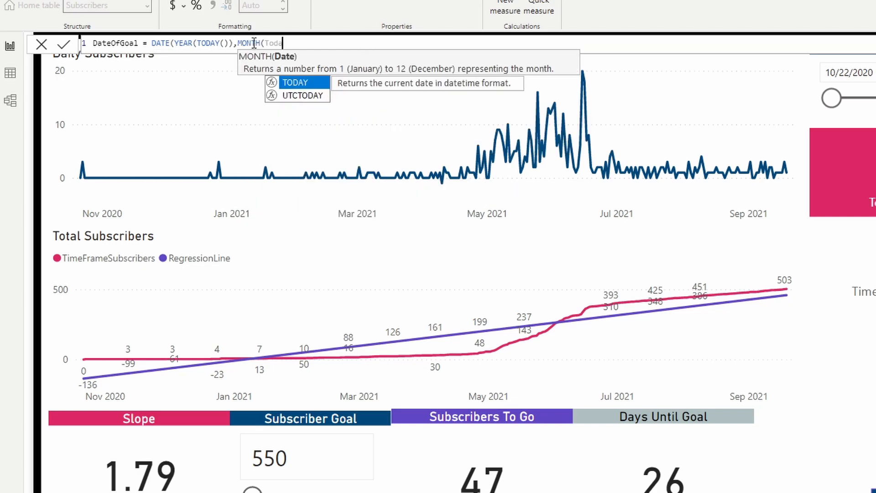
{"action": "type", "text": ")"}
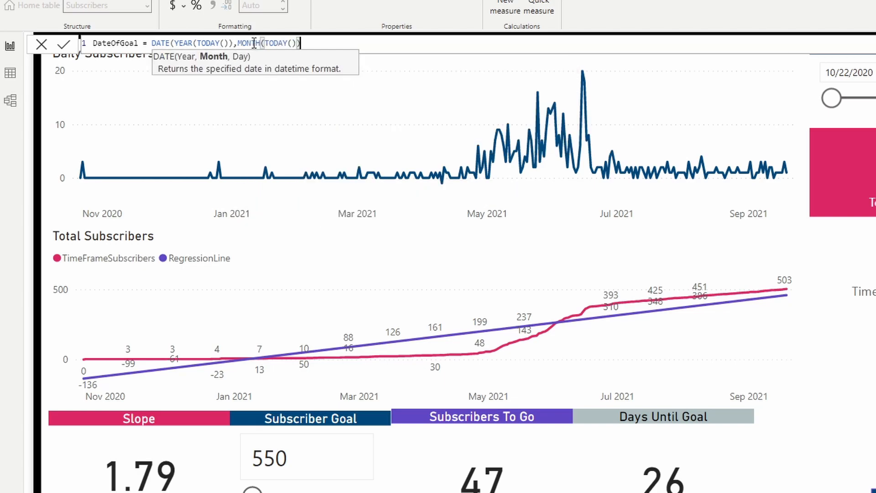
Step: Complete the DateOfGoal formula with 19+[DaysUntilGoal] as the day argument
{"action": "type", "text": ",19"}
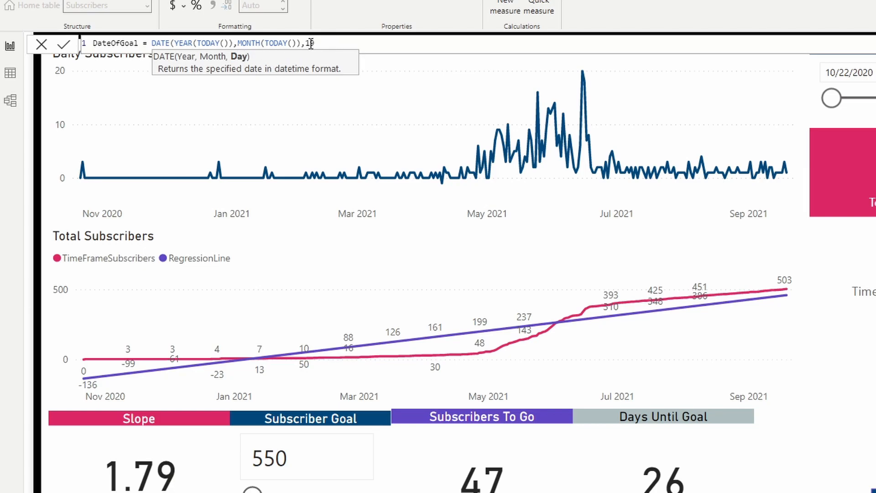
{"action": "type", "text": "10+"}
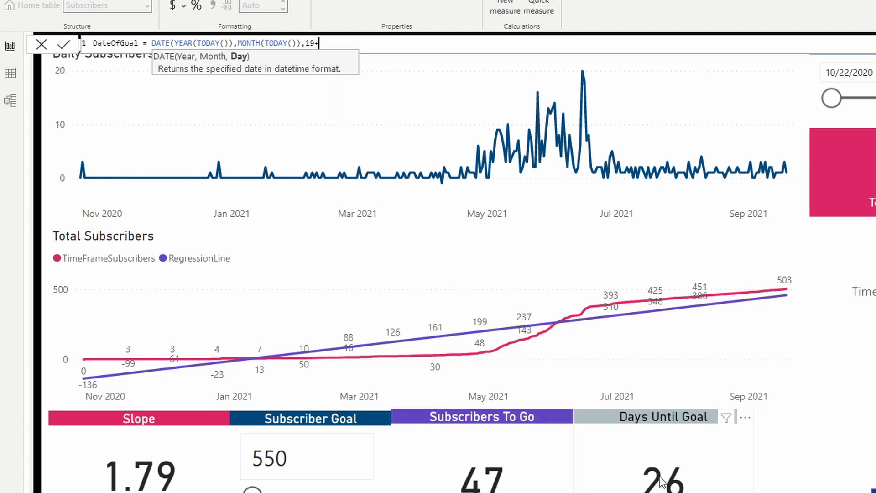
{"action": "type", "text": "[DaysUntilGoal]"}
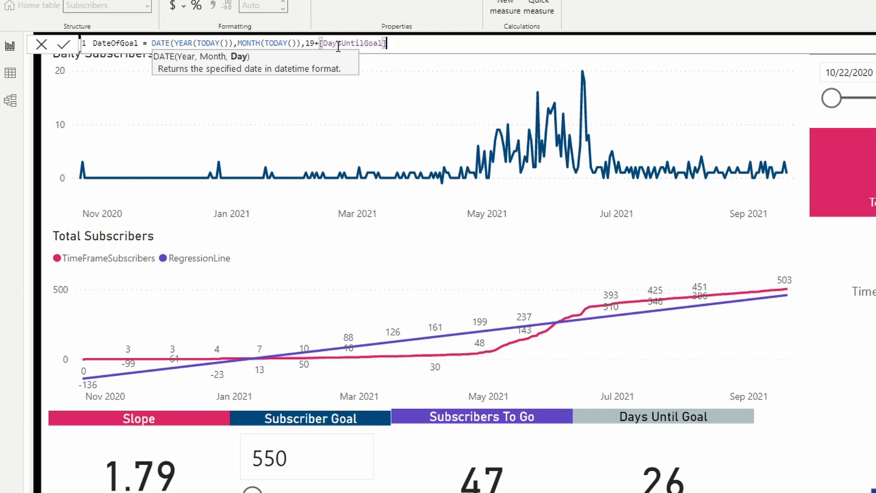
{"action": "type", "text": ")"}
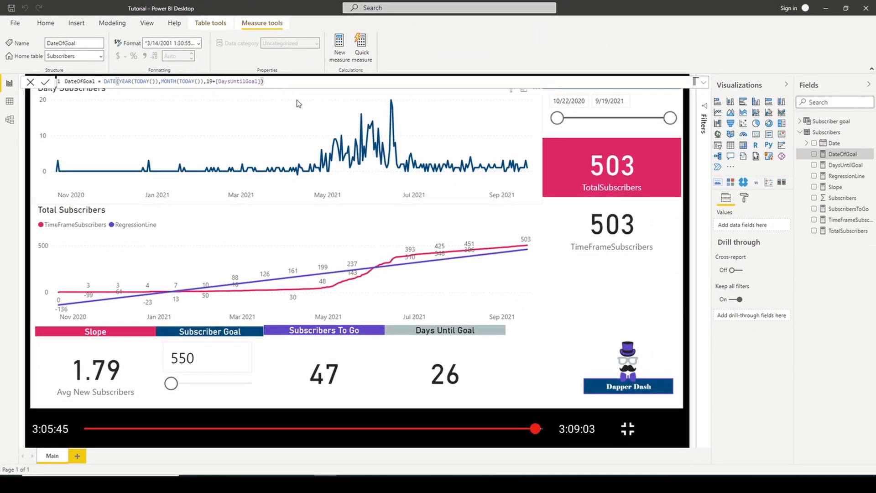
Step: Duplicate the TimeFrameSubscribers card below the original and replace the copy's field with DateOfGoal, formatted as Short Date
{"action": "left_click", "coordinate": [637, 256]}
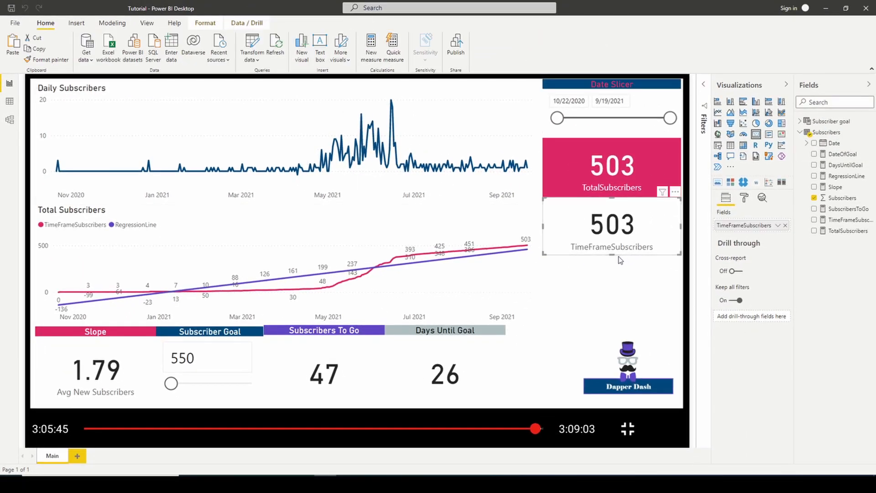
{"action": "left_click_drag", "start_coordinate": [638, 264], "coordinate": [633, 314]}
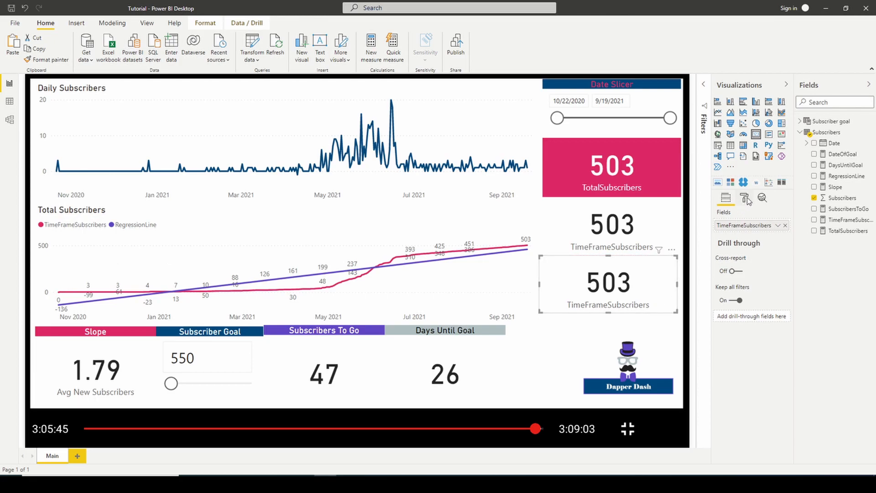
{"action": "left_click", "coordinate": [845, 155]}
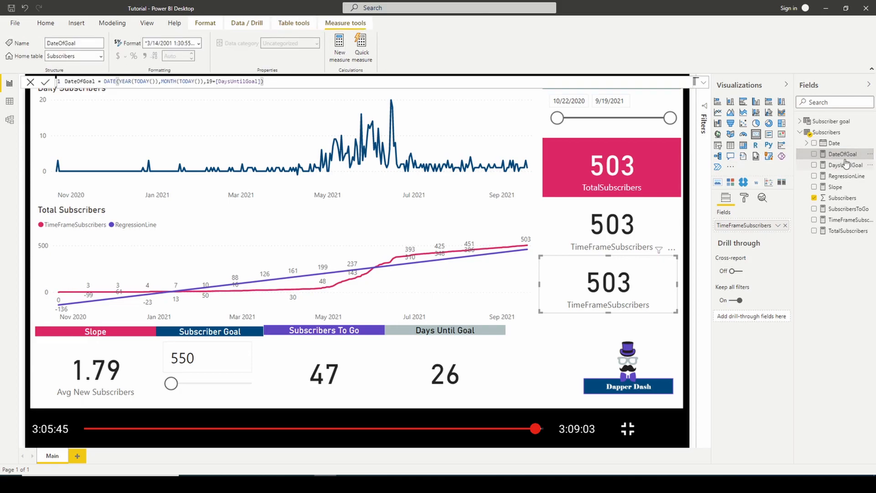
{"action": "left_click", "coordinate": [198, 42]}
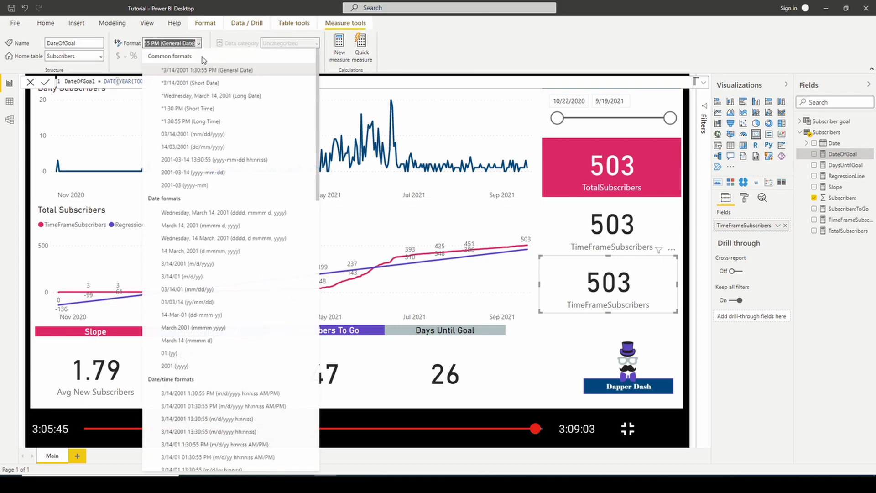
{"action": "left_click", "coordinate": [197, 91]}
{"action": "left_click_drag", "start_coordinate": [843, 154], "coordinate": [772, 225]}
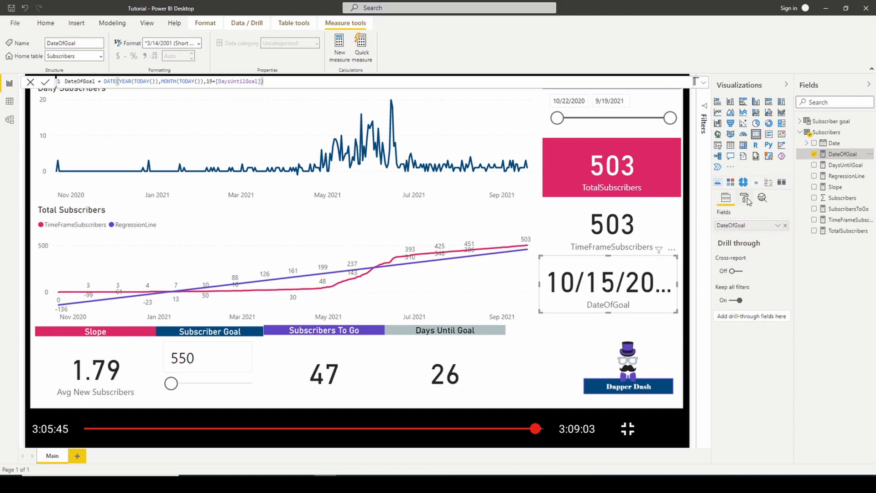
{"action": "left_click", "coordinate": [549, 361]}
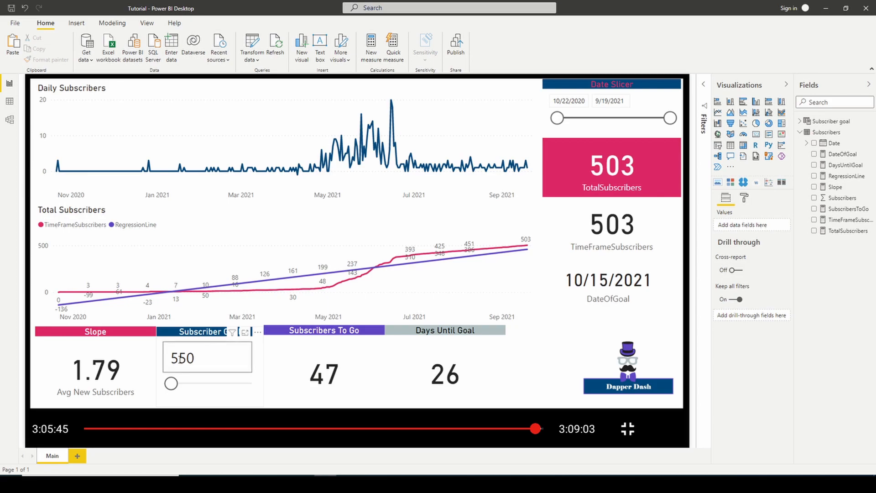
Step: Turn on the DateOfGoal card's background and set its colour to the dark blue theme colour
{"action": "left_click", "coordinate": [644, 302]}
{"action": "left_click", "coordinate": [745, 201]}
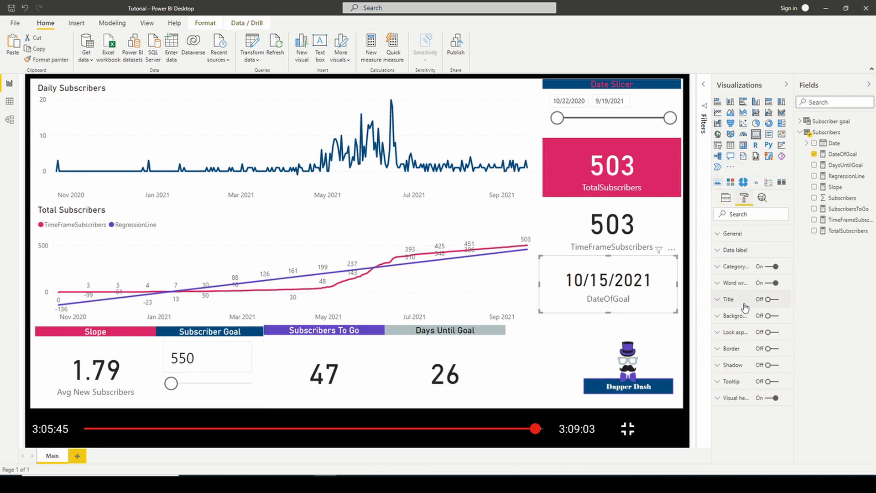
{"action": "left_click", "coordinate": [773, 315]}
{"action": "left_click", "coordinate": [730, 316]}
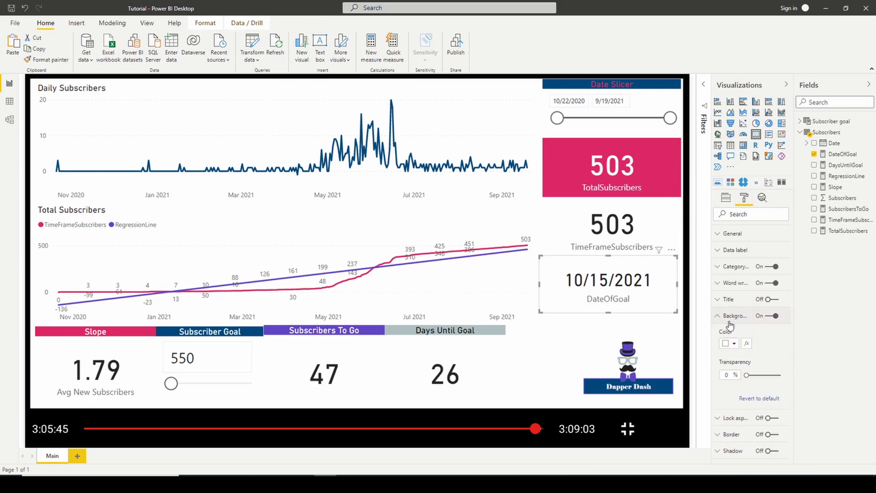
{"action": "left_click", "coordinate": [730, 344]}
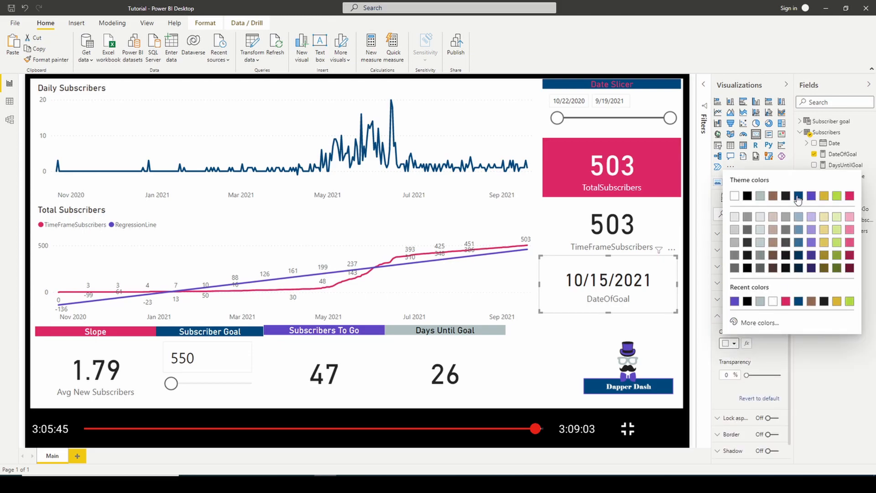
{"action": "left_click", "coordinate": [760, 197]}
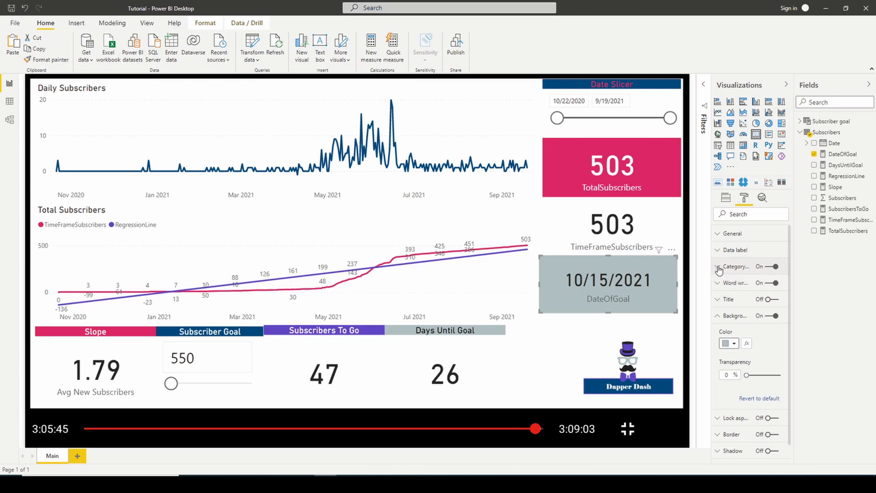
{"action": "left_click", "coordinate": [731, 317]}
{"action": "left_click", "coordinate": [731, 317]}
{"action": "left_click", "coordinate": [730, 344]}
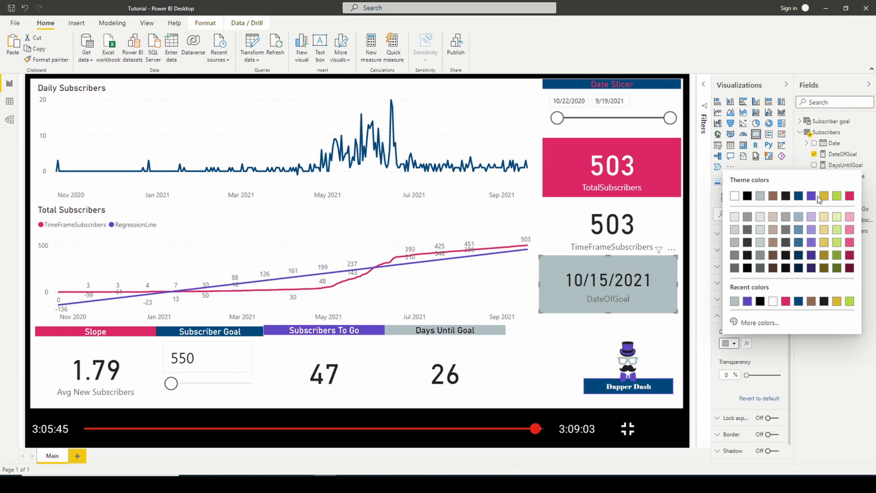
{"action": "left_click", "coordinate": [799, 196]}
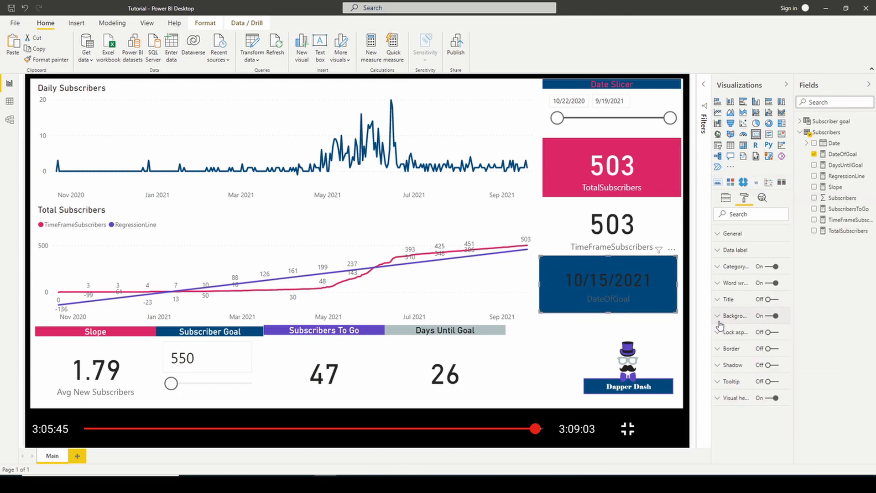
Step: Change the DateOfGoal card's category label and data label colours to white
{"action": "left_click", "coordinate": [726, 267]}
{"action": "left_click", "coordinate": [733, 295]}
{"action": "left_click", "coordinate": [734, 309]}
{"action": "left_click", "coordinate": [726, 267]}
{"action": "left_click", "coordinate": [725, 250]}
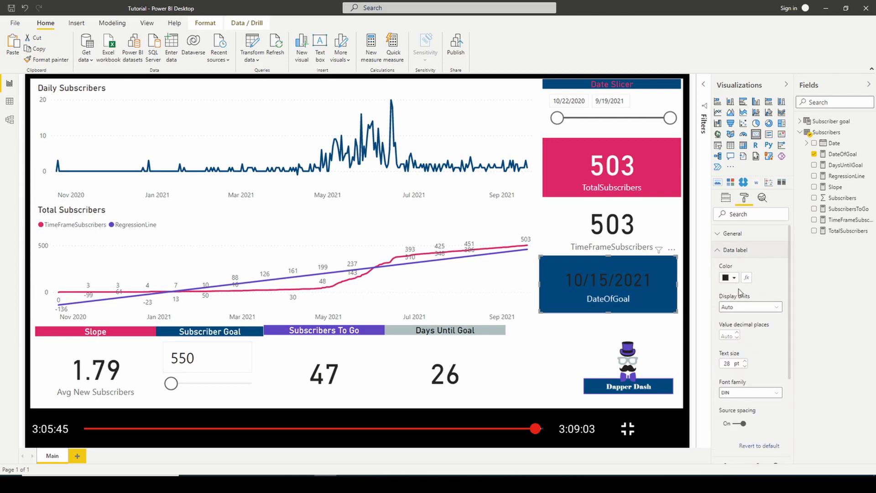
{"action": "left_click", "coordinate": [730, 277]}
{"action": "left_click", "coordinate": [734, 295]}
{"action": "left_click", "coordinate": [725, 250]}
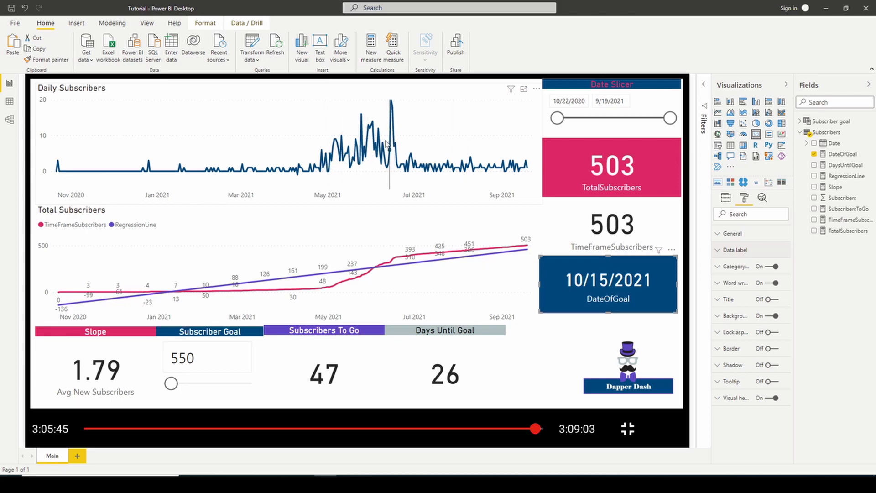
Step: Narrow the date slicer to the range 4/22/2021 through 5/25/2021
{"action": "left_click_drag", "start_coordinate": [557, 118], "coordinate": [614, 122]}
{"action": "left_click_drag", "start_coordinate": [670, 118], "coordinate": [626, 123]}
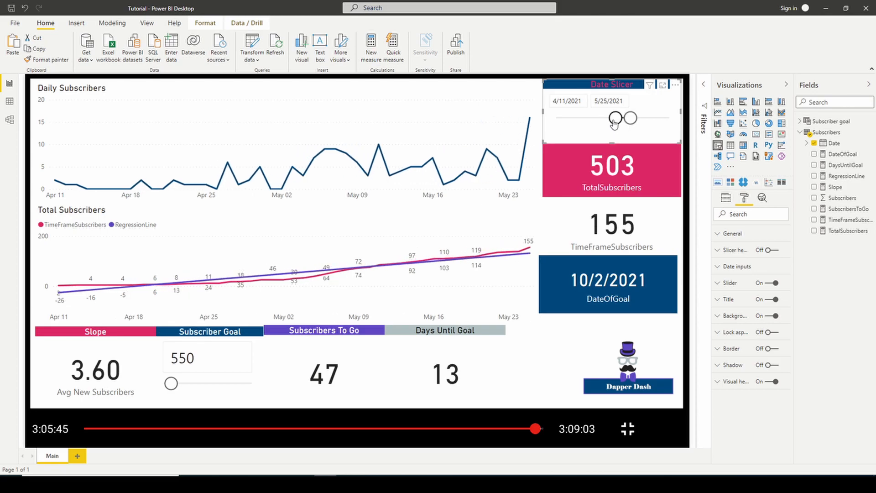
{"action": "left_click_drag", "start_coordinate": [615, 123], "coordinate": [618, 124]}
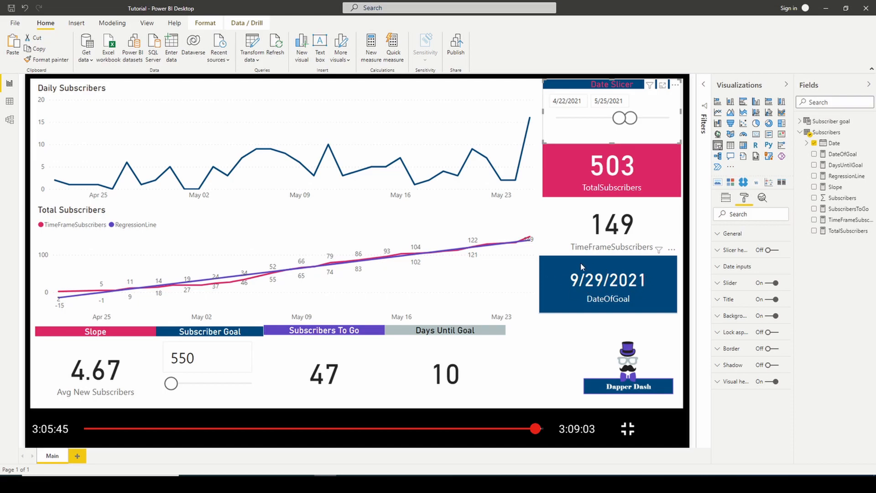
Step: Widen the date slicer to 12/5/2020 through 8/11/2021, and restore the full range of 10/22/2020 to 9/19/2021
{"action": "left_click_drag", "start_coordinate": [618, 118], "coordinate": [572, 118]}
{"action": "left_click_drag", "start_coordinate": [631, 118], "coordinate": [657, 118]}
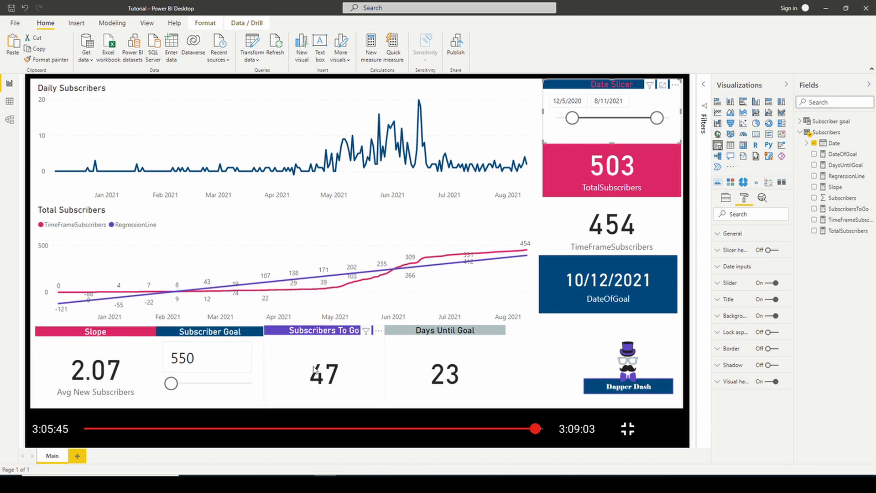
{"action": "left_click_drag", "start_coordinate": [572, 118], "coordinate": [557, 118]}
{"action": "left_click_drag", "start_coordinate": [658, 118], "coordinate": [670, 119]}
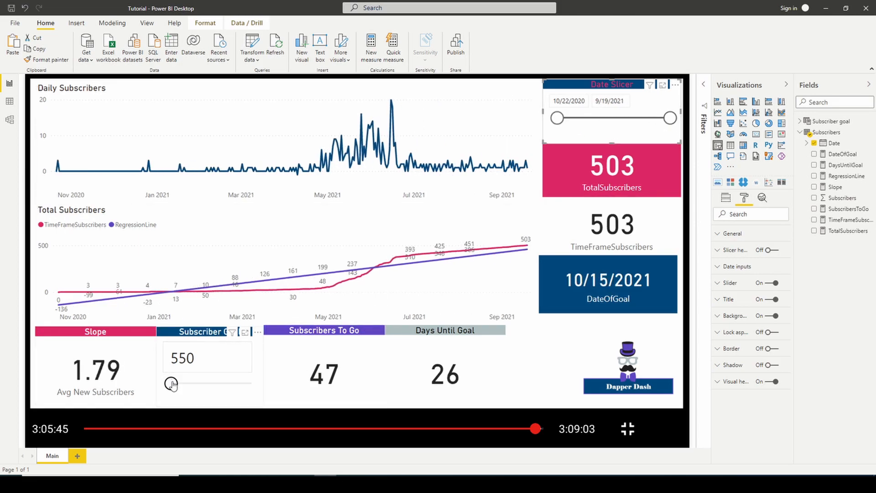
Step: Raise the subscriber goal to 1000 with the what-if slicer
{"action": "left_click_drag", "start_coordinate": [171, 384], "coordinate": [253, 383]}
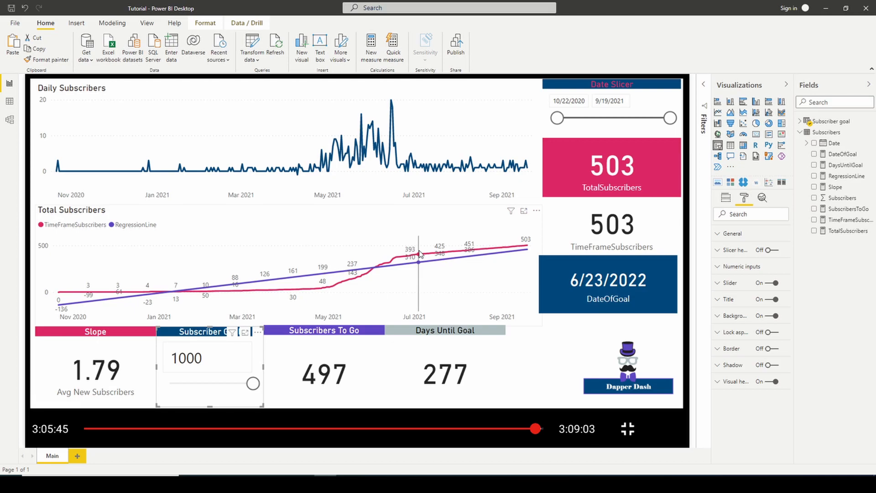
{"action": "mouse_move", "coordinate": [425, 250]}
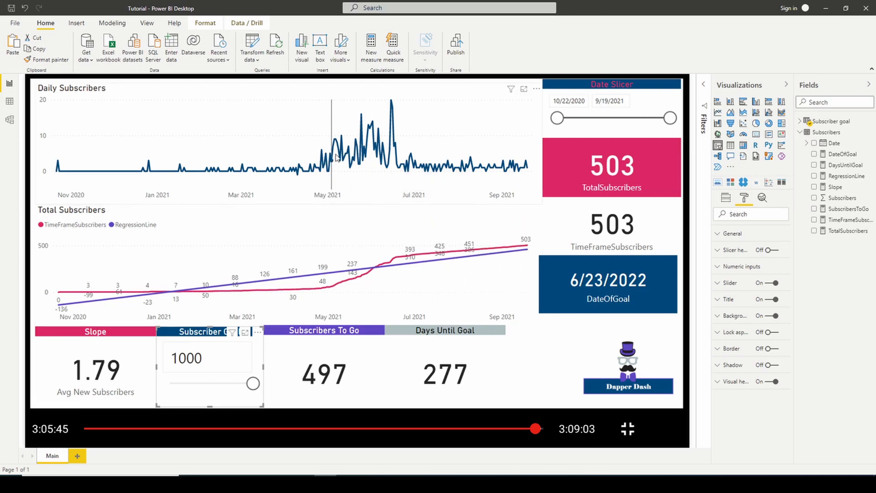
{"action": "mouse_move", "coordinate": [364, 163]}
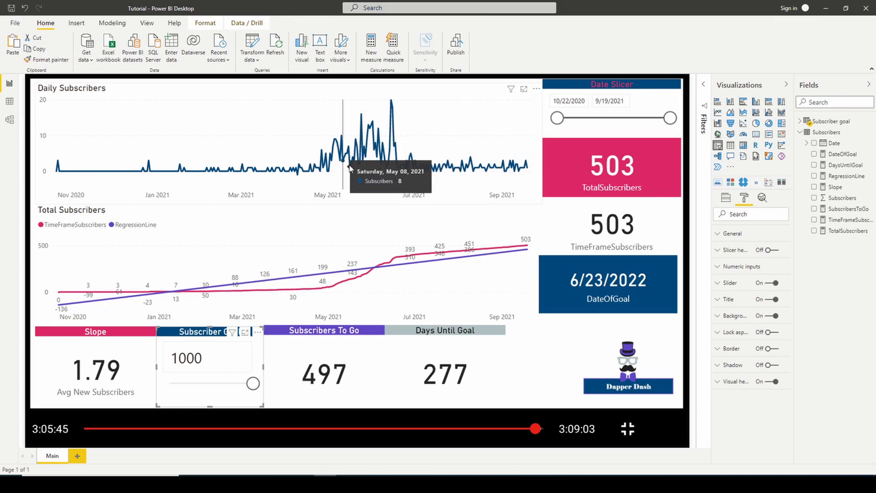
Step: Set the date slicer's start date to 5/31/2021, and restore it to 10/22/2020
{"action": "left_click", "coordinate": [568, 101]}
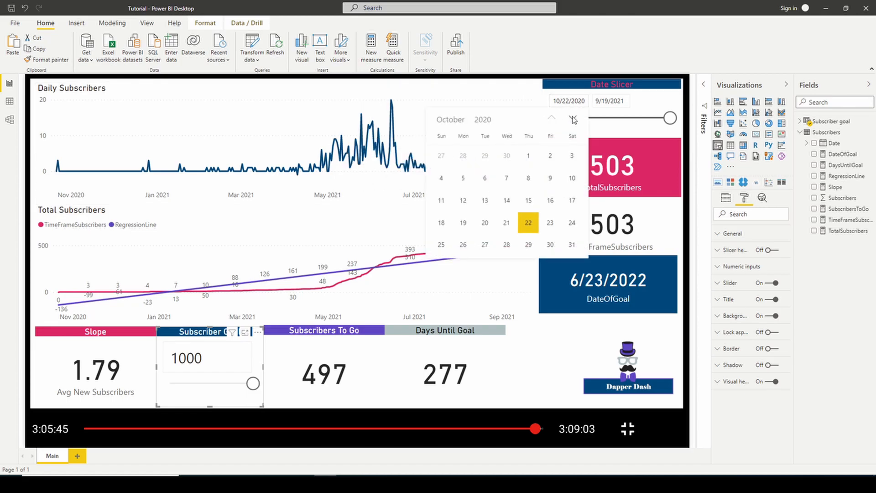
{"action": "left_click", "coordinate": [574, 120]}
{"action": "left_click", "coordinate": [573, 120]}
{"action": "left_click", "coordinate": [574, 119]}
{"action": "left_click", "coordinate": [574, 119]}
{"action": "left_click", "coordinate": [574, 119]}
{"action": "left_click", "coordinate": [573, 120]}
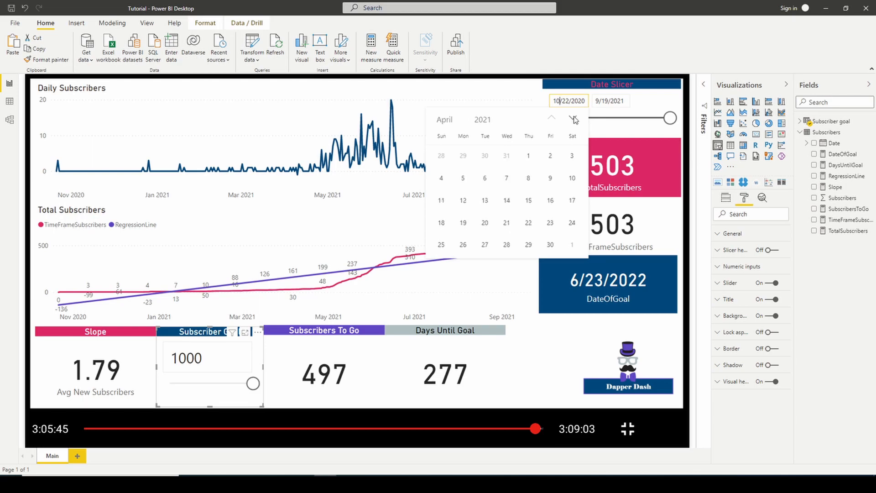
{"action": "left_click", "coordinate": [574, 119]}
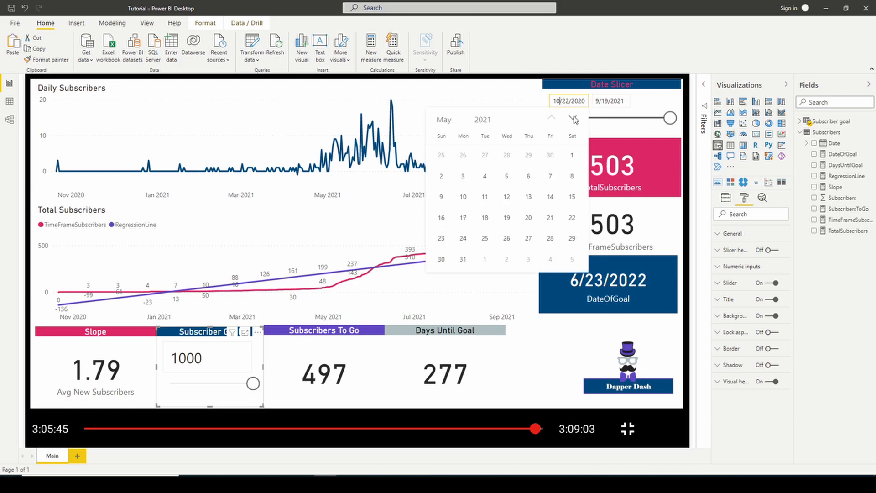
{"action": "left_click", "coordinate": [463, 261]}
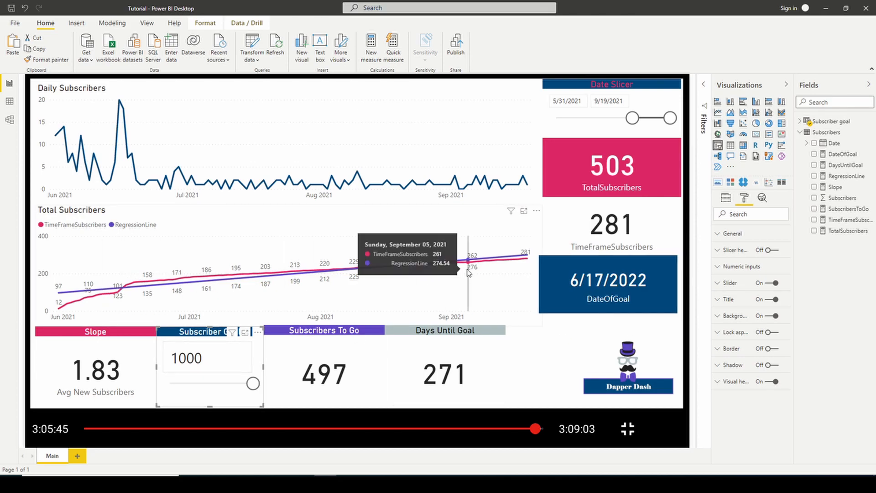
{"action": "left_click", "coordinate": [540, 357]}
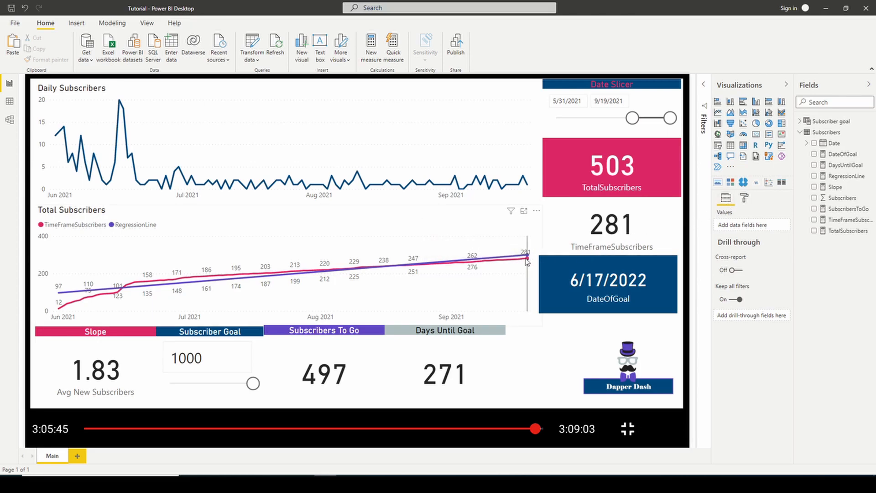
{"action": "left_click_drag", "start_coordinate": [631, 120], "coordinate": [557, 118]}
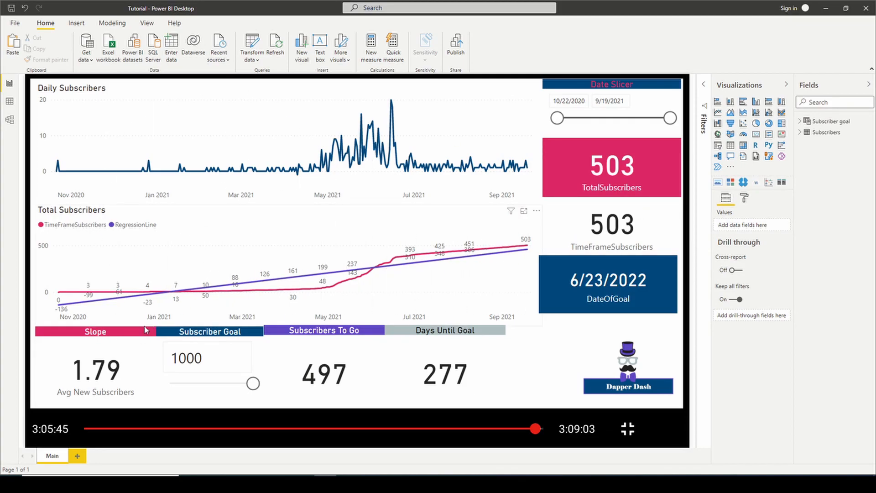
Step: Duplicate the Main page and remove Subscribers from the values of the copy's Daily Subscribers chart
{"action": "right_click", "coordinate": [57, 459]}
{"action": "left_click", "coordinate": [89, 438]}
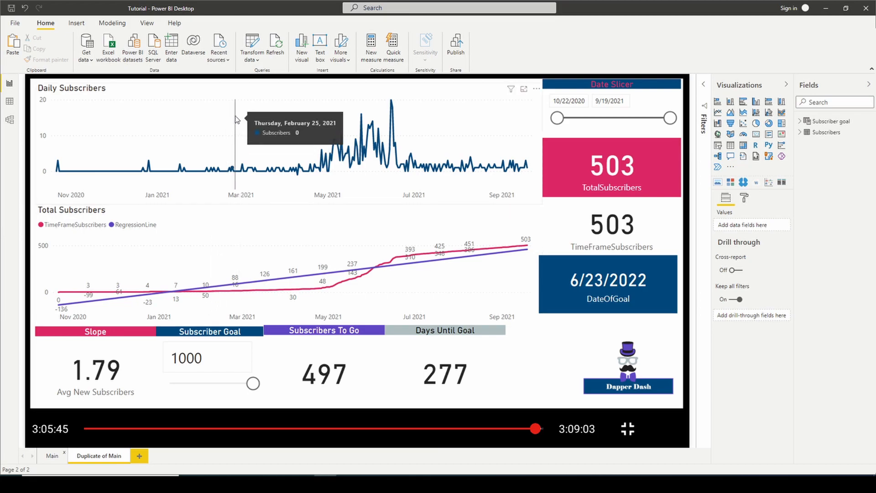
{"action": "left_click", "coordinate": [249, 110]}
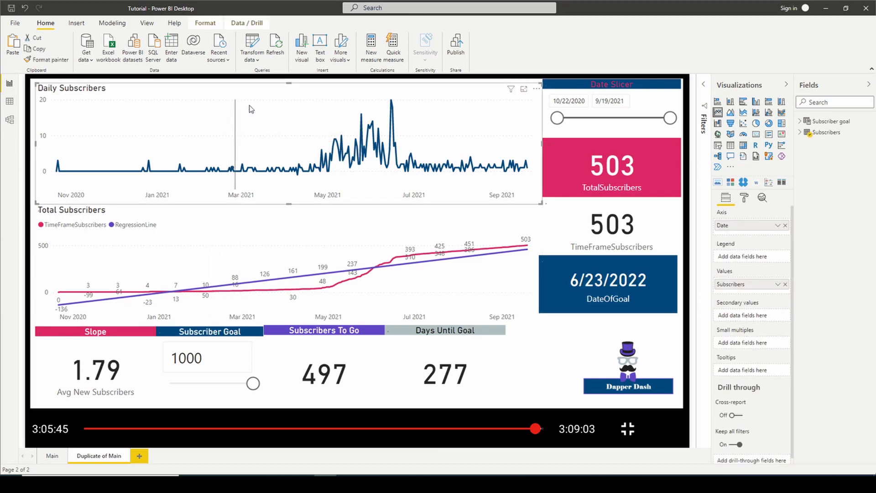
{"action": "left_click", "coordinate": [785, 284]}
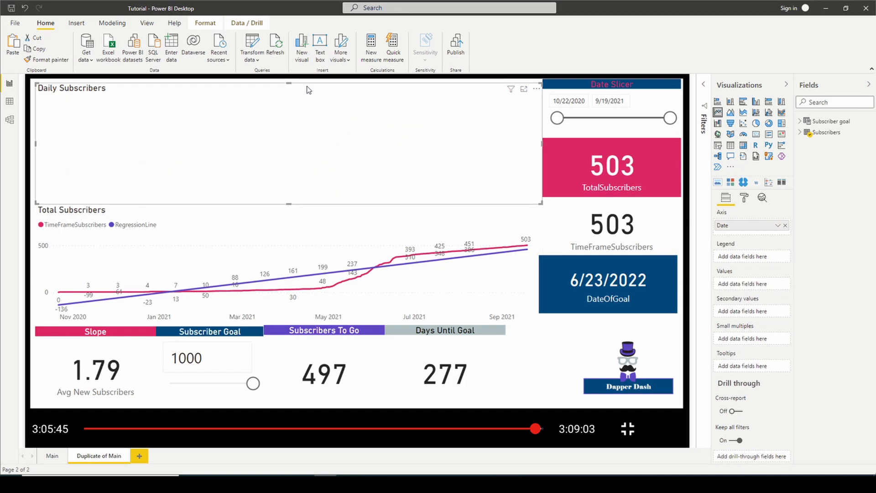
Step: Start a calculated table named DimDate that uses the CALENDAR function
{"action": "left_click", "coordinate": [117, 26]}
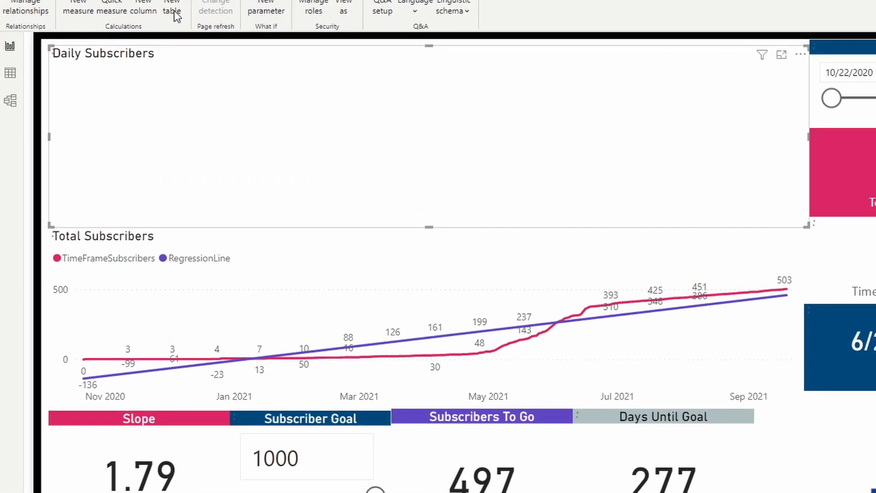
{"action": "left_click", "coordinate": [176, 16]}
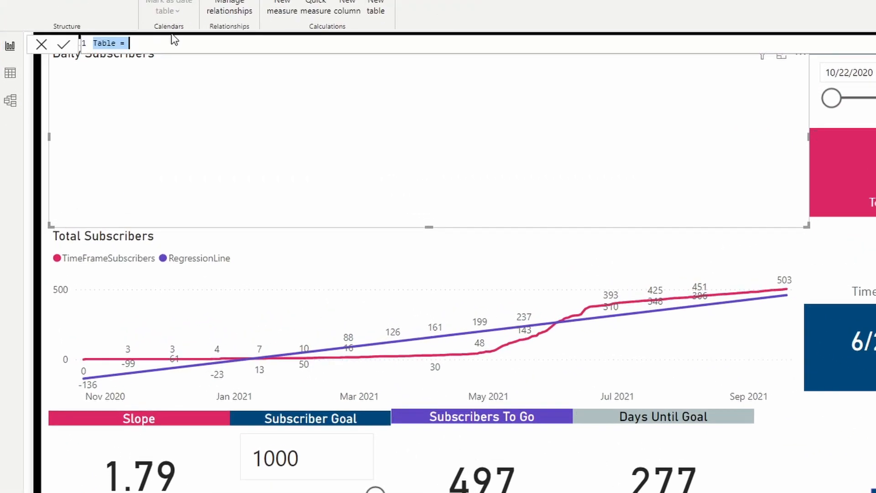
{"action": "double_click", "coordinate": [107, 43]}
{"action": "type", "text": "DimDate"}
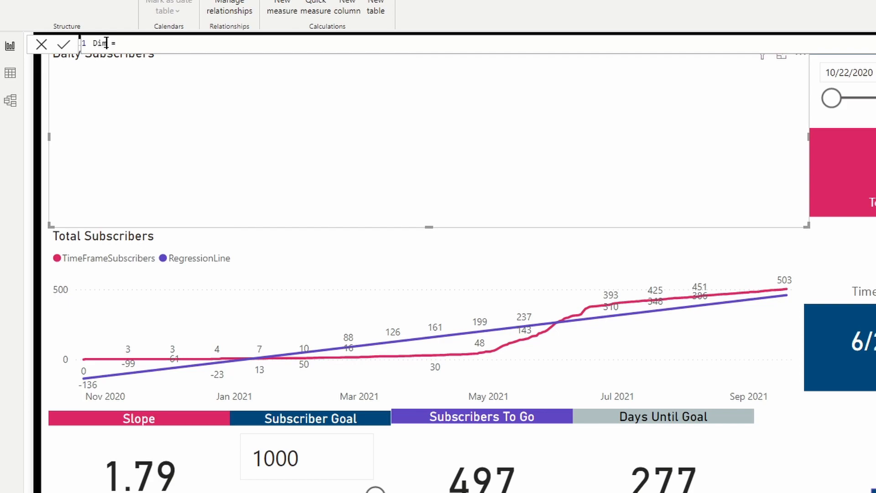
{"action": "key", "text": "End"}
{"action": "type", "text": "Cal"}
{"action": "key", "text": "Down"}
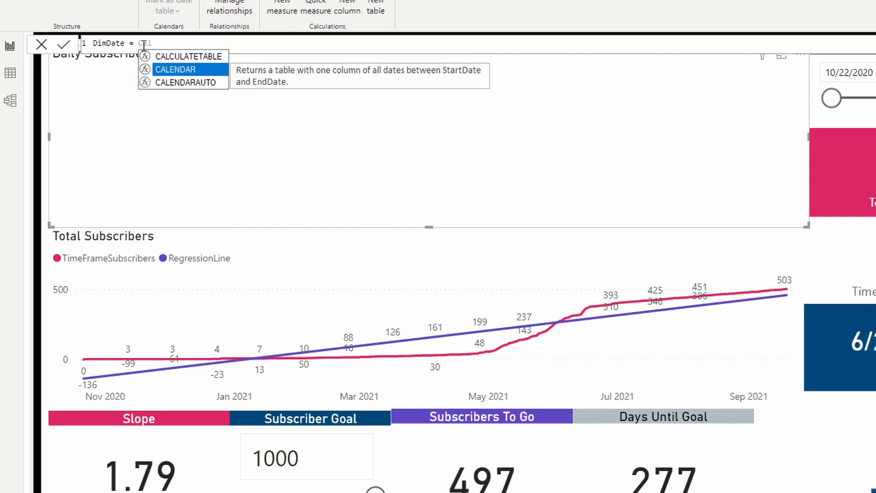
{"action": "key", "text": "Tab"}
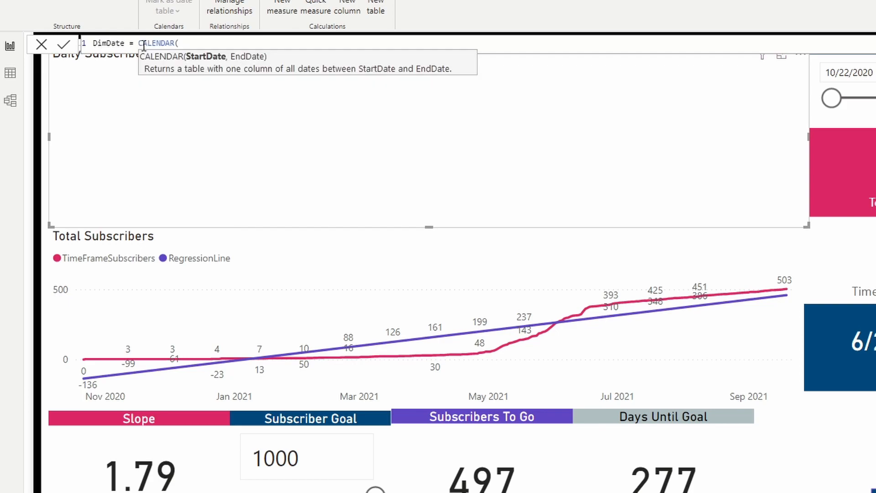
Step: Give CALENDAR the earliest date in Subscribers[Date] as its start date, using MINA
{"action": "type", "text": "MinA"}
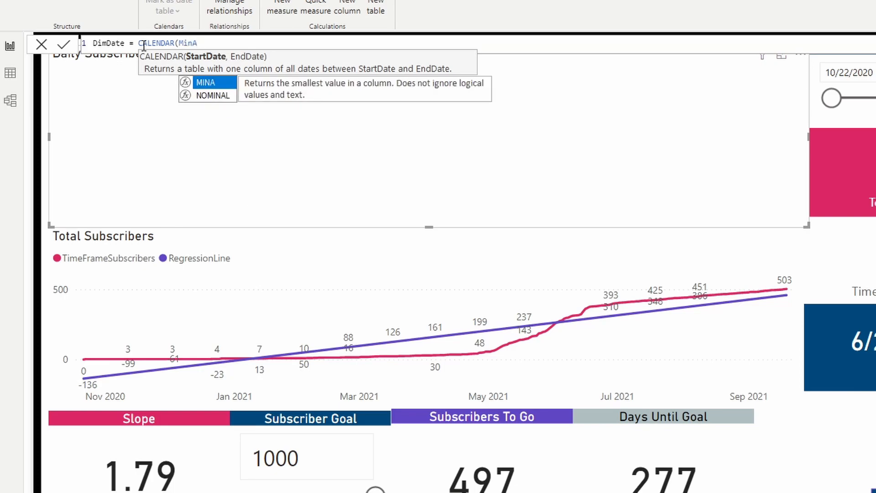
{"action": "key", "text": "Tab"}
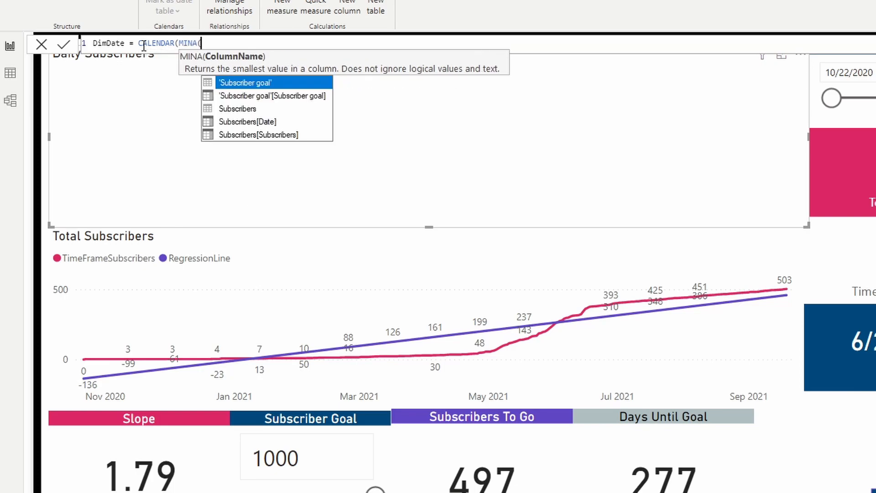
{"action": "key", "text": "Down"}
{"action": "key", "text": "Down"}
{"action": "key", "text": "Down"}
{"action": "key", "text": "Tab"}
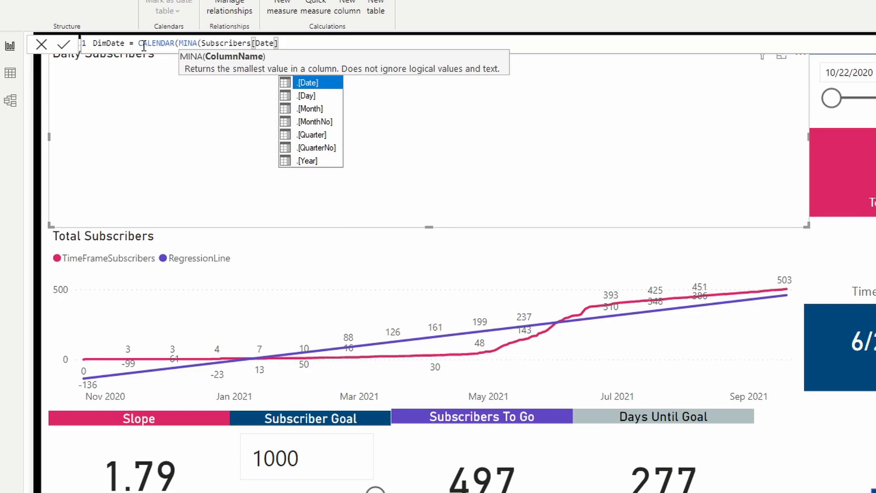
Step: Set the CALENDAR end date to DATE(2022,7,1) and commit the DimDate table formula
{"action": "type", "text": "),"}
{"action": "type", "text": "Date"}
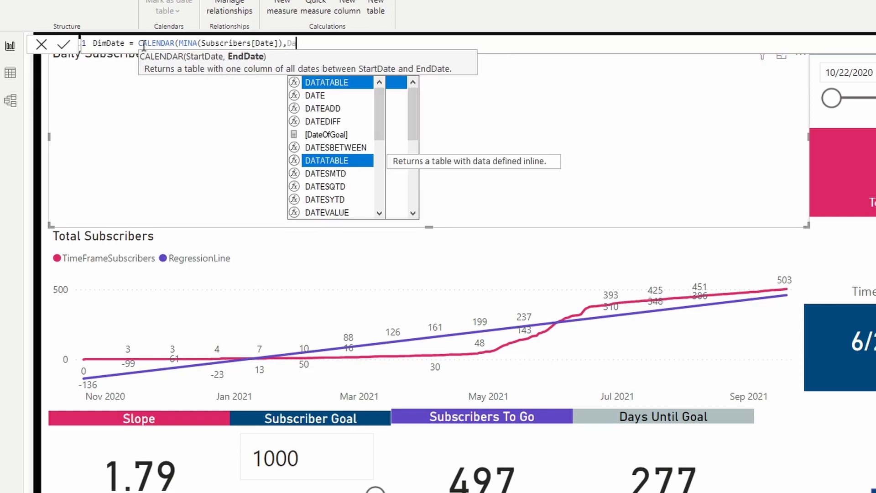
{"action": "key", "text": "Tab"}
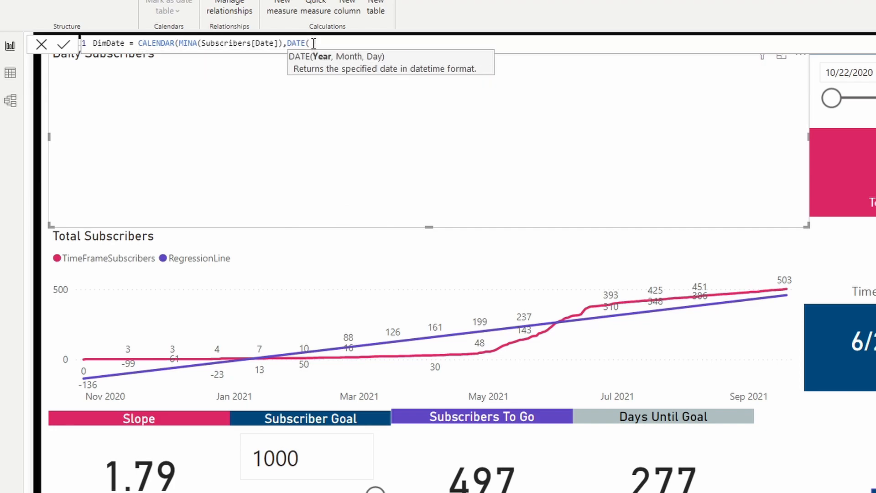
{"action": "type", "text": "2022,7,"}
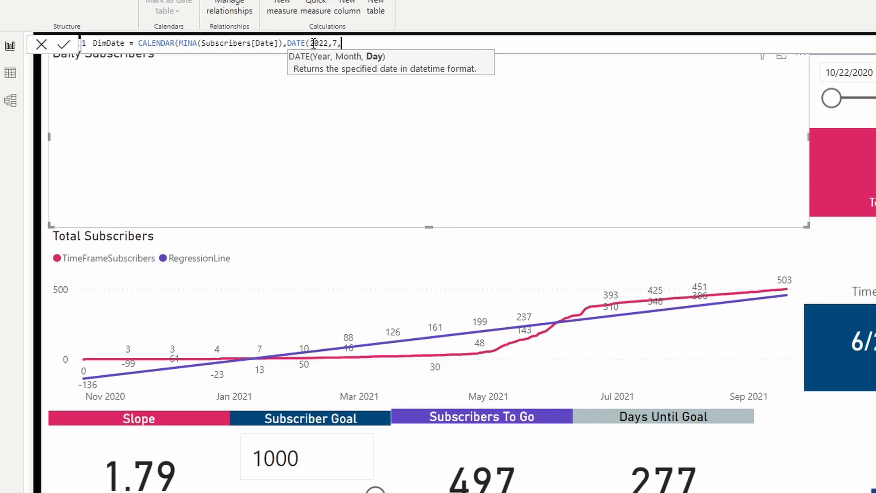
{"action": "type", "text": "1)"}
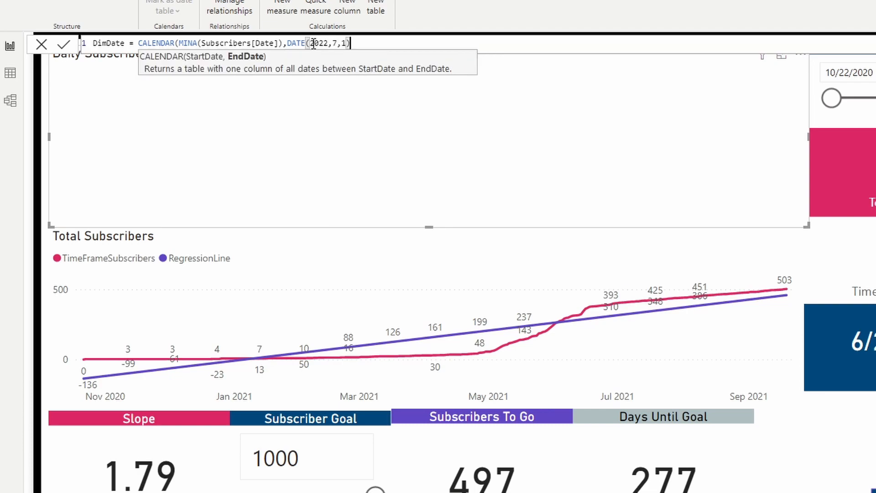
{"action": "type", "text": ")"}
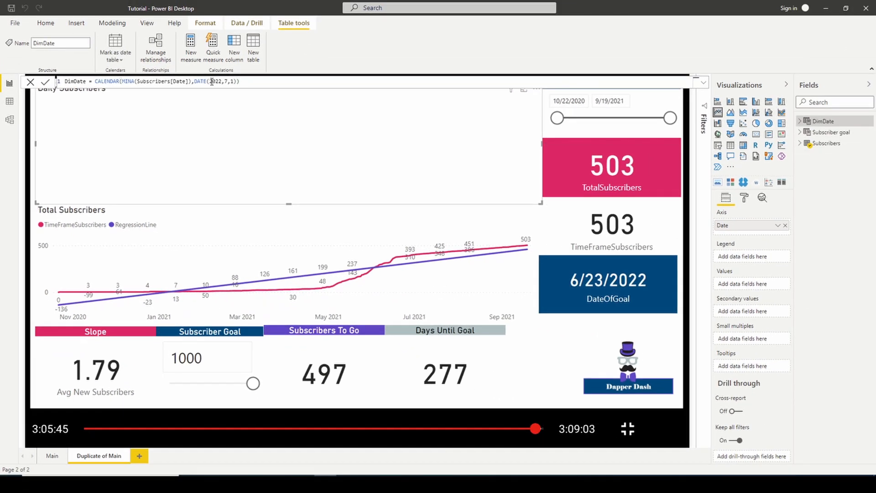
Step: Examine the DimDate table's date rows from the first to the last, and return to the report page
{"action": "left_click", "coordinate": [799, 121]}
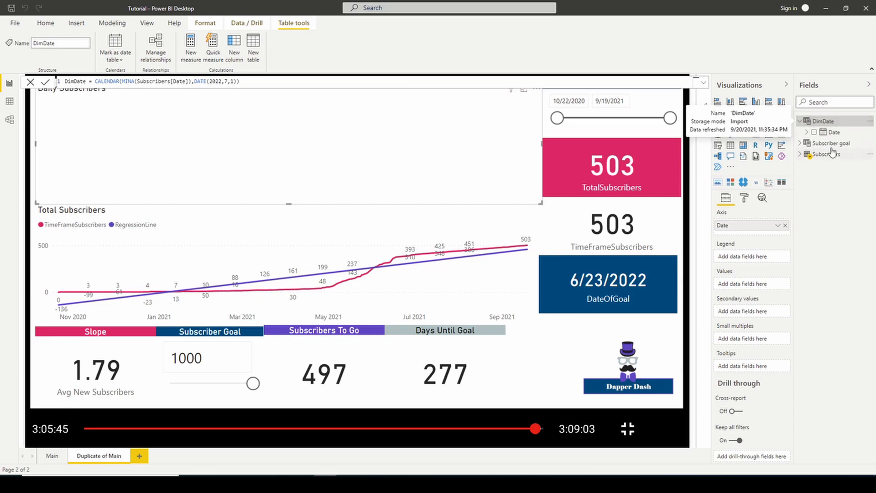
{"action": "left_click", "coordinate": [799, 121]}
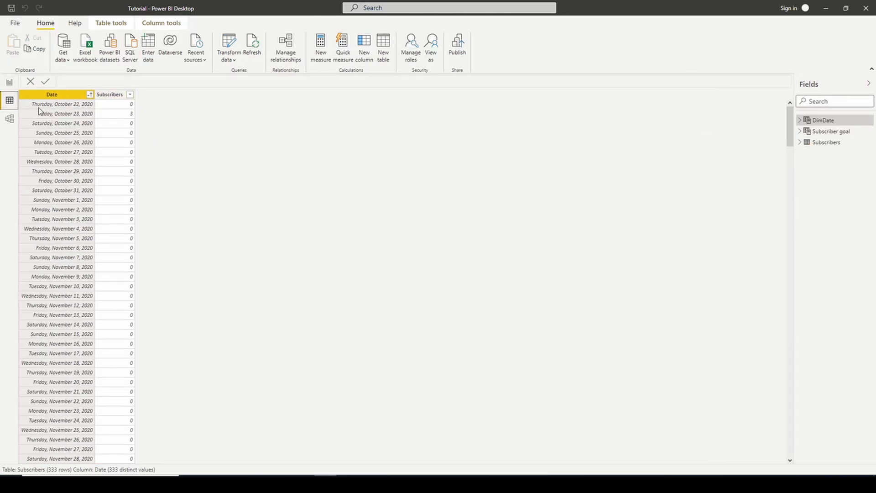
{"action": "left_click", "coordinate": [842, 121]}
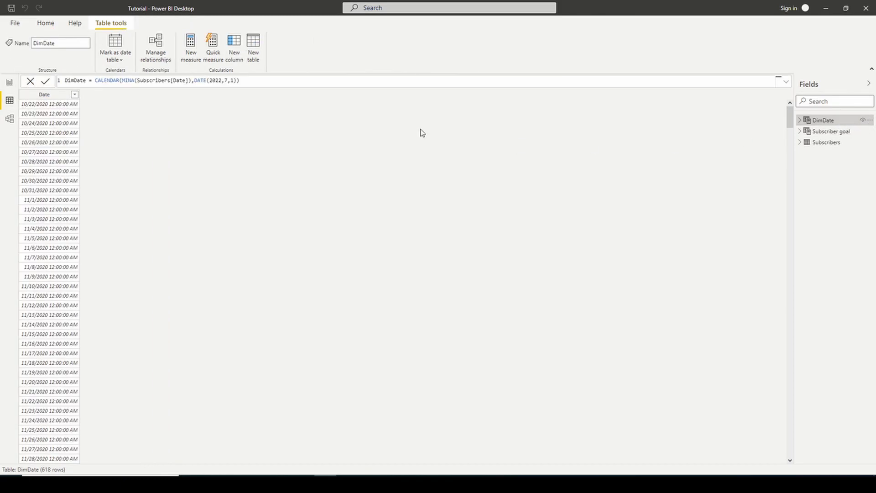
{"action": "scroll", "coordinate": [49, 108], "scroll_direction": "down", "scroll_amount": 2}
{"action": "scroll", "coordinate": [51, 113], "scroll_direction": "up", "scroll_amount": 2}
{"action": "scroll", "coordinate": [52, 115], "scroll_direction": "down", "scroll_amount": 10}
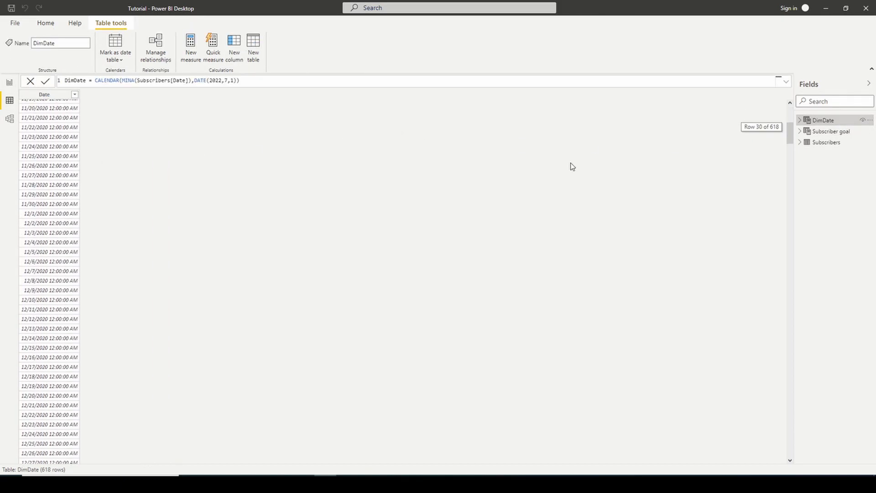
{"action": "left_click_drag", "start_coordinate": [782, 134], "coordinate": [788, 450]}
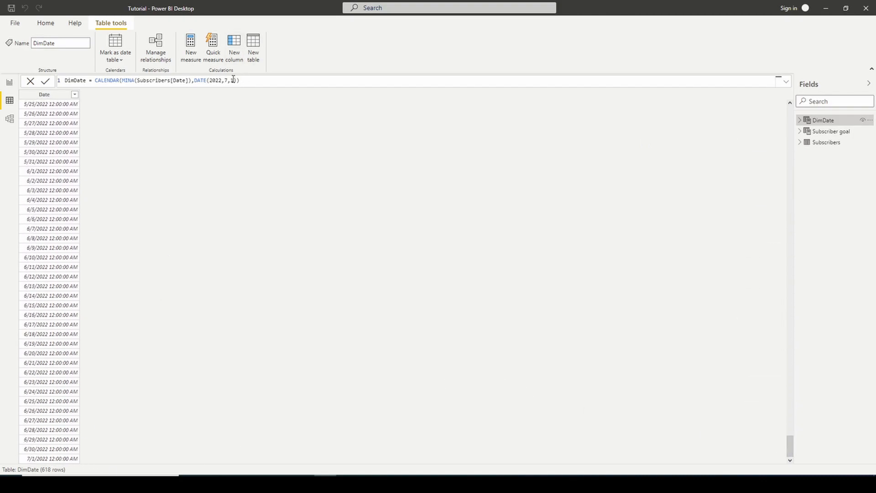
{"action": "left_click", "coordinate": [9, 82]}
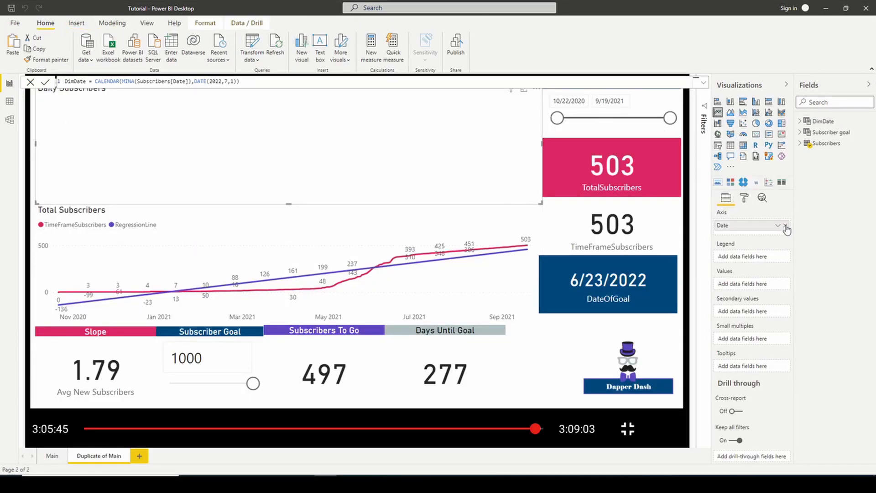
Step: Replace the Daily Subscribers chart's axis field with the DimDate table's Date, shown as plain Date instead of Date Hierarchy
{"action": "left_click", "coordinate": [799, 121]}
{"action": "left_click_drag", "start_coordinate": [831, 132], "coordinate": [758, 227]}
{"action": "left_click", "coordinate": [777, 228]}
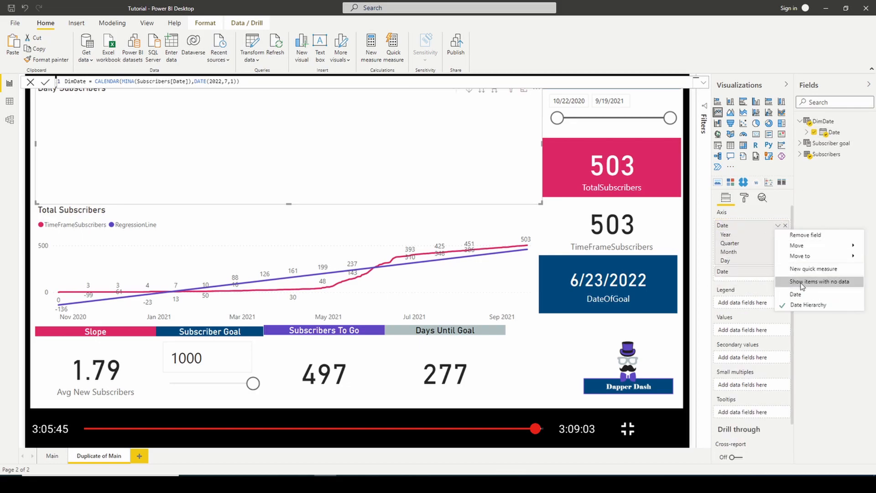
{"action": "left_click", "coordinate": [811, 295]}
{"action": "left_click", "coordinate": [786, 237]}
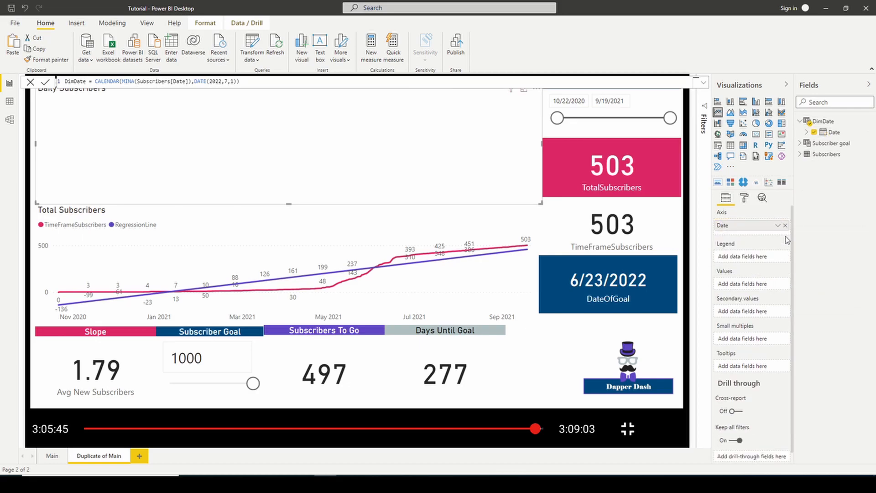
Step: Copy the entire DAX formula of the RegressionLine measure in the Subscribers table and deselect everything
{"action": "left_click", "coordinate": [800, 155]}
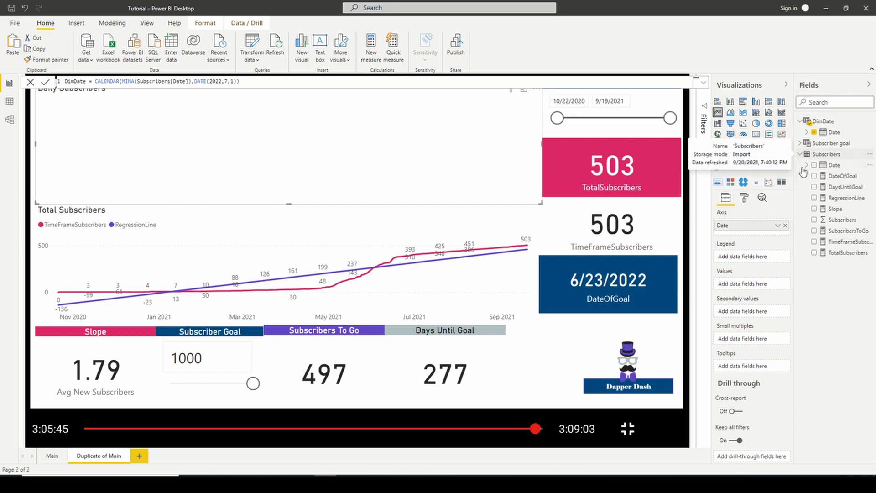
{"action": "left_click", "coordinate": [847, 198]}
{"action": "left_click_drag", "start_coordinate": [120, 319], "coordinate": [49, 82]}
{"action": "key", "text": "ctrl+c"}
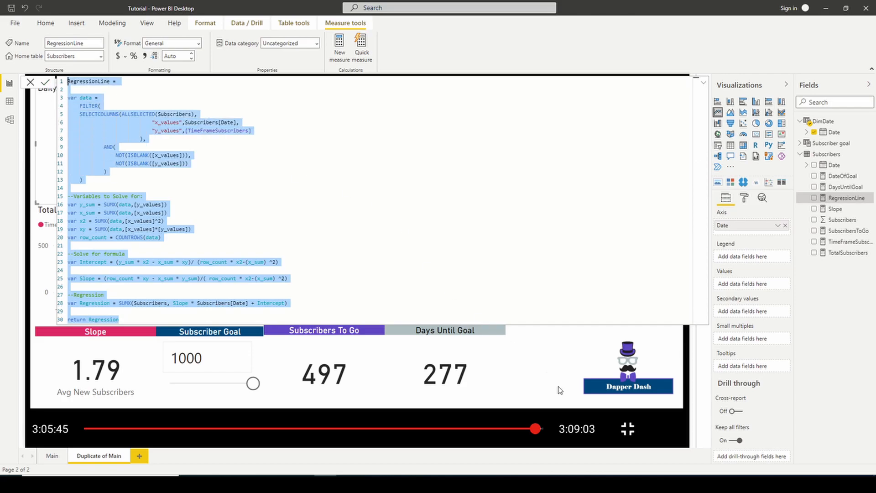
{"action": "left_click", "coordinate": [552, 451]}
{"action": "left_click", "coordinate": [492, 437]}
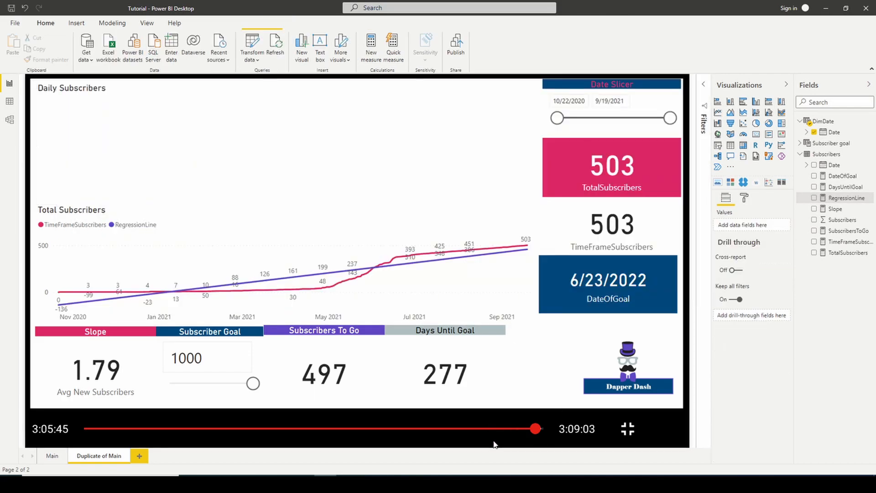
Step: Create a measure named RegressionExtend in the DimDate table and paste the copied regression formula after its name, removing the duplicate name
{"action": "right_click", "coordinate": [827, 122]}
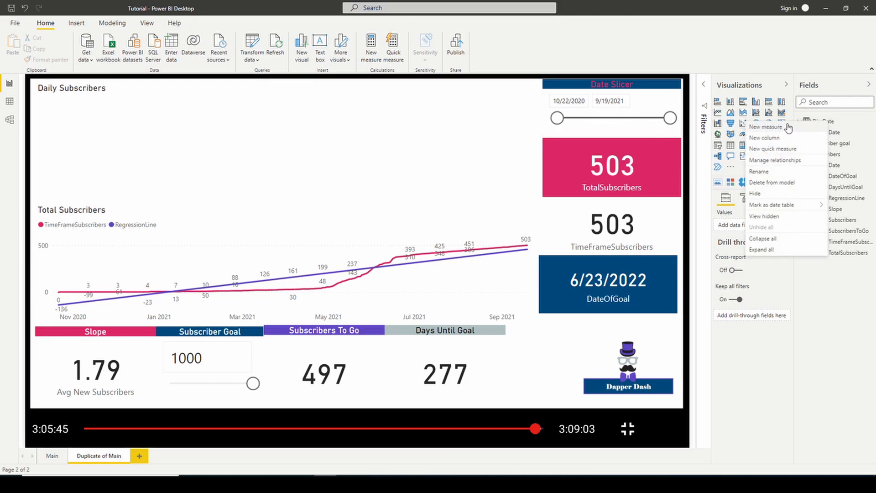
{"action": "left_click", "coordinate": [767, 127]}
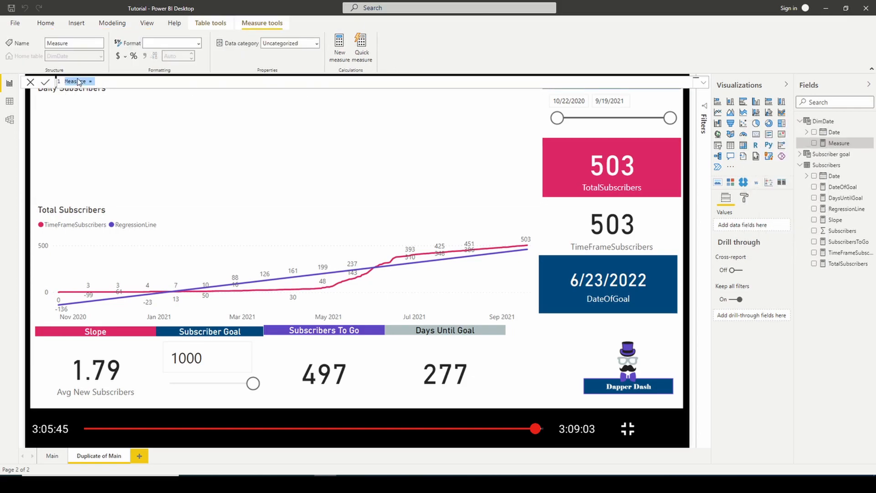
{"action": "type", "text": "RegressionExtend"}
{"action": "key", "text": "shift+Return"}
{"action": "key", "text": "ctrl+v"}
{"action": "left_click_drag", "start_coordinate": [119, 89], "coordinate": [68, 92]}
{"action": "key", "text": "BackSpace"}
{"action": "key", "text": "BackSpace"}
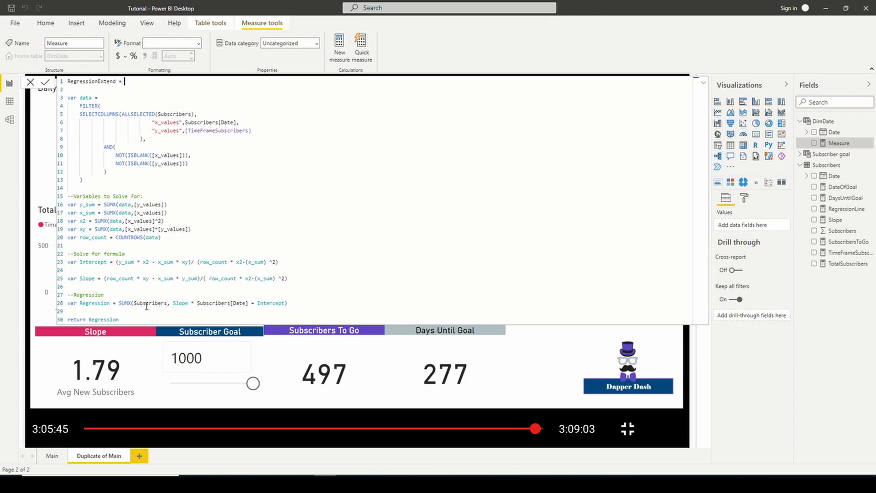
Step: In RegressionExtend's Regression variable, replace Subscribers[Date] with DimDate[Date] and the SUMX table with DimDate, and commit the formula
{"action": "left_click_drag", "start_coordinate": [198, 304], "coordinate": [247, 304]}
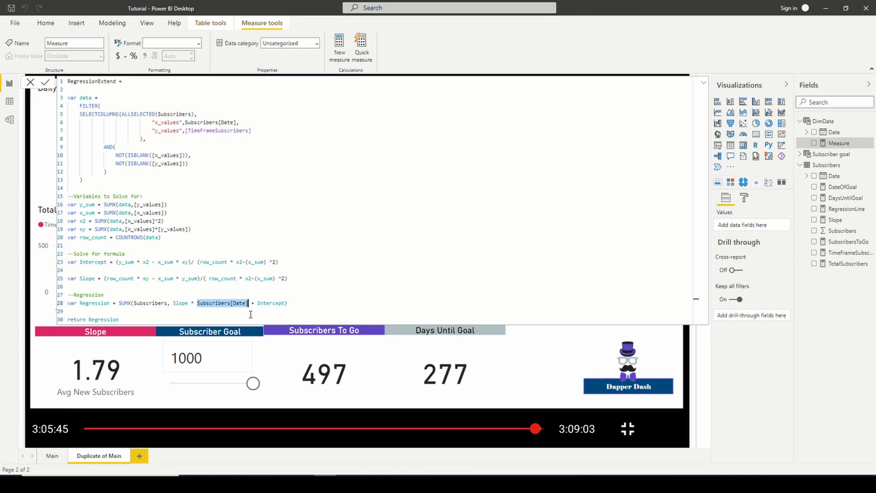
{"action": "type", "text": "Dim"}
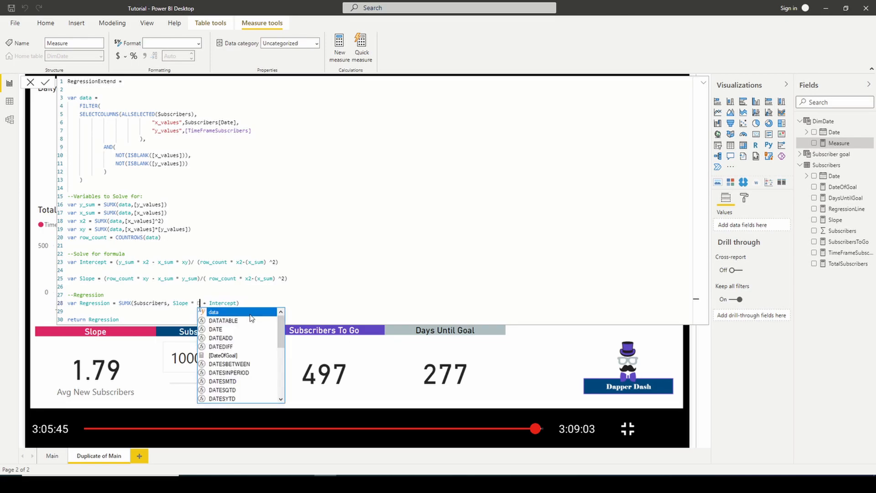
{"action": "type", "text": "Date"}
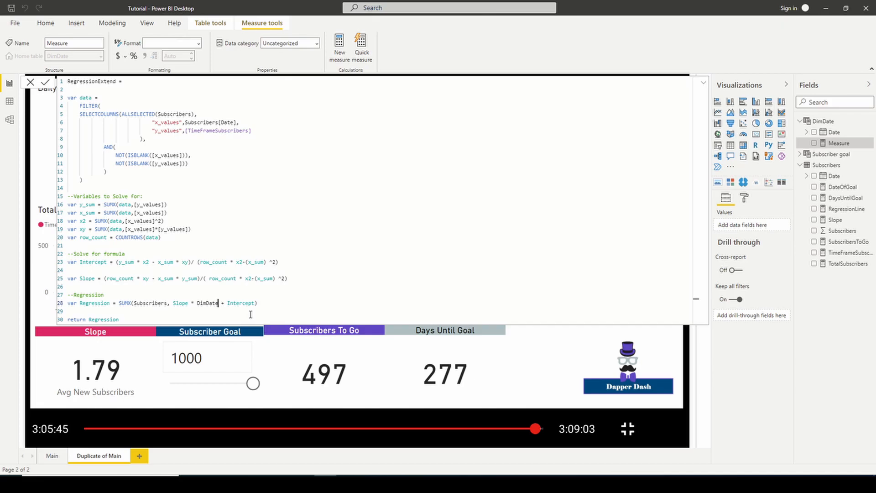
{"action": "type", "text": "[Date]"}
{"action": "double_click", "coordinate": [152, 303]}
{"action": "type", "text": "DimDate"}
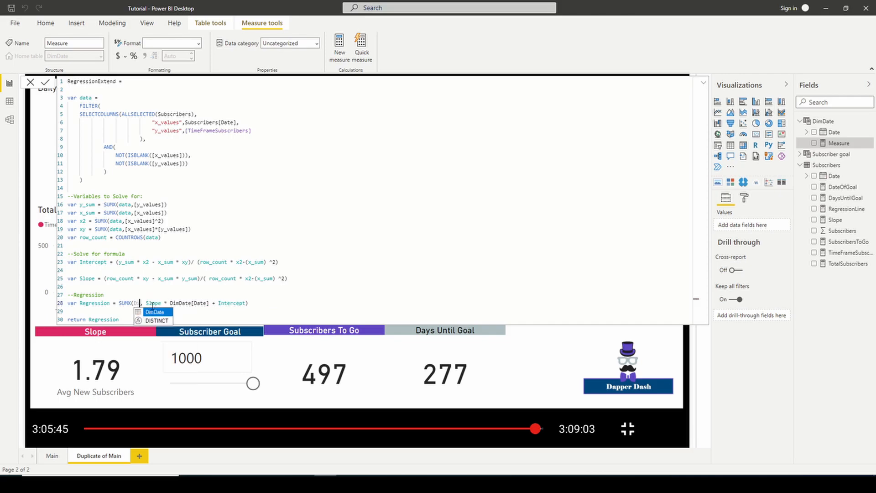
{"action": "left_click", "coordinate": [299, 305]}
{"action": "key", "text": "Return"}
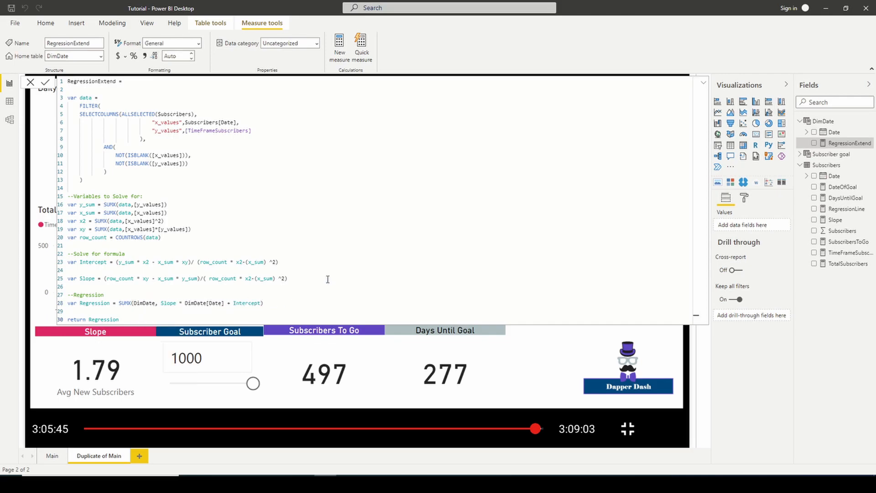
{"action": "left_click", "coordinate": [96, 419]}
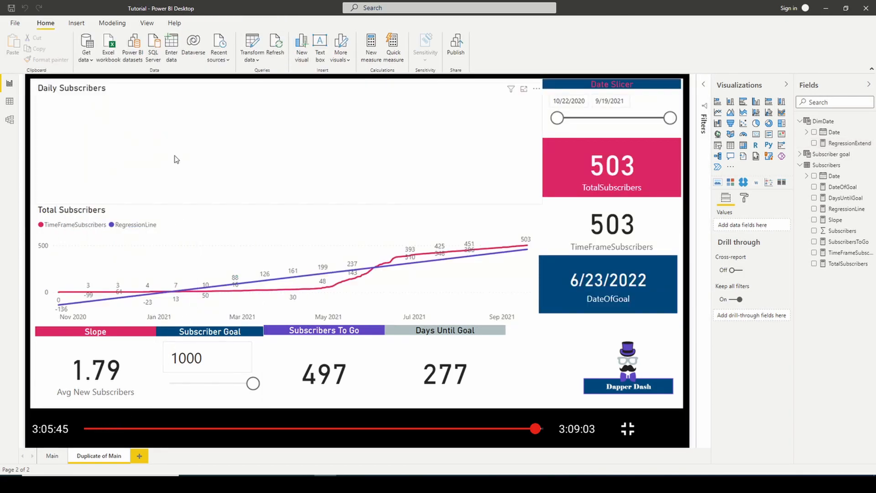
Step: Add RegressionExtend to the Daily Subscribers chart's values and turn on its data labels
{"action": "left_click", "coordinate": [215, 162]}
{"action": "left_click_drag", "start_coordinate": [846, 143], "coordinate": [761, 284]}
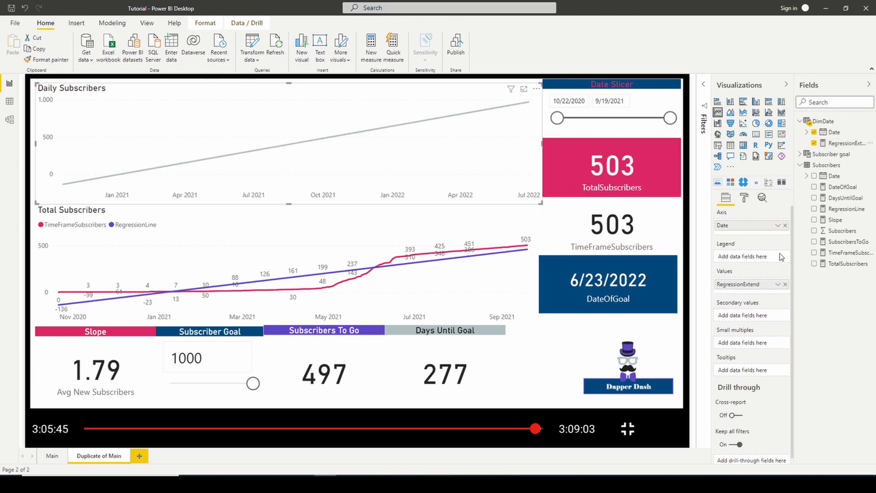
{"action": "left_click", "coordinate": [744, 197]}
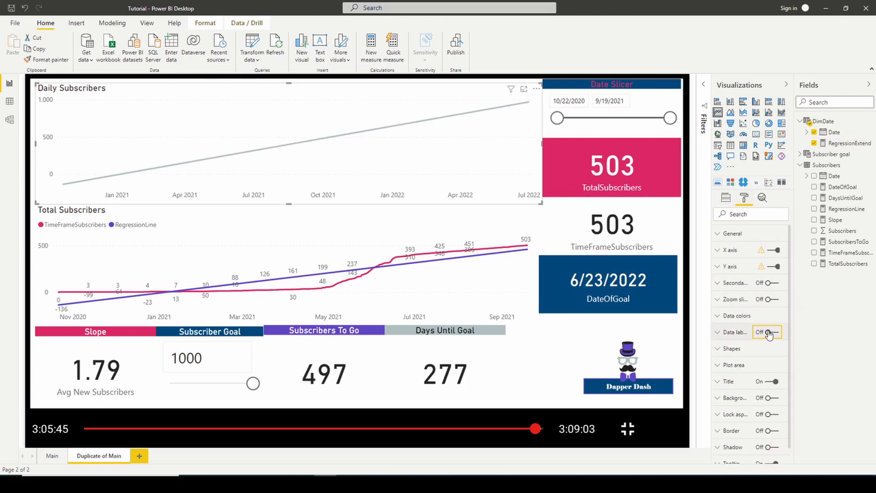
{"action": "left_click", "coordinate": [769, 333]}
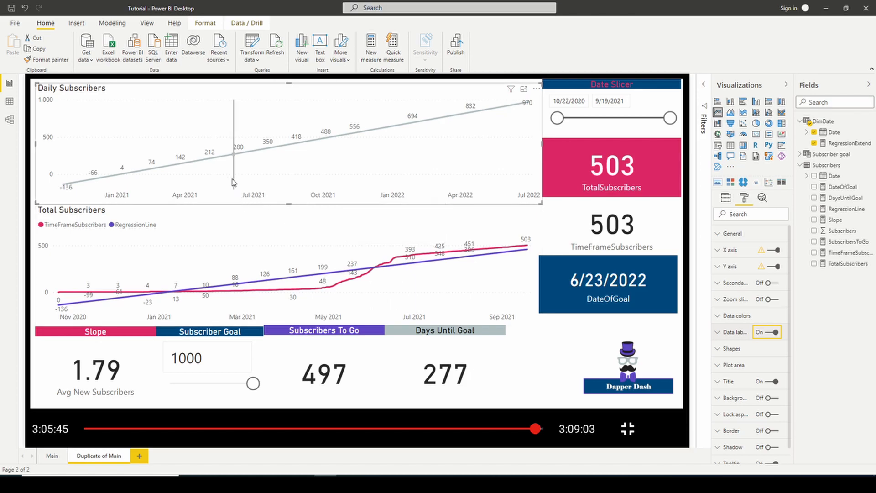
{"action": "mouse_move", "coordinate": [228, 165]}
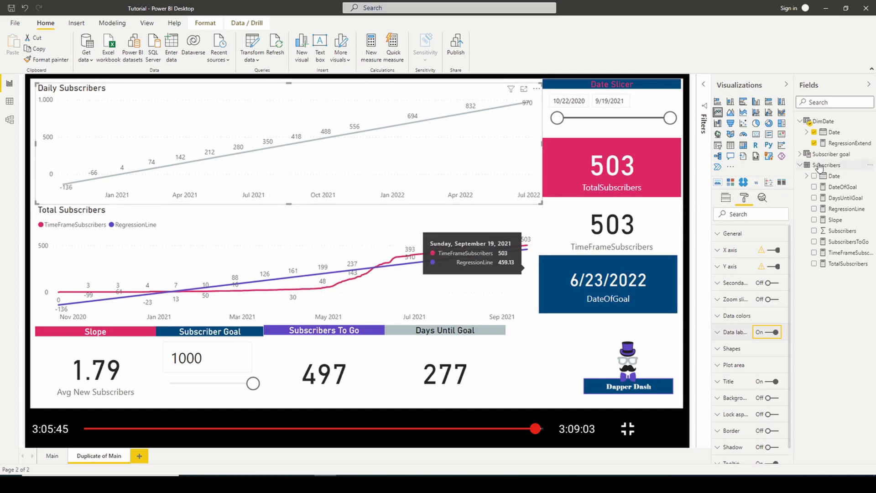
Step: Format the DimDate table's Date column as Short Date (*3/14/2001)
{"action": "left_click", "coordinate": [834, 132]}
{"action": "left_click", "coordinate": [194, 43]}
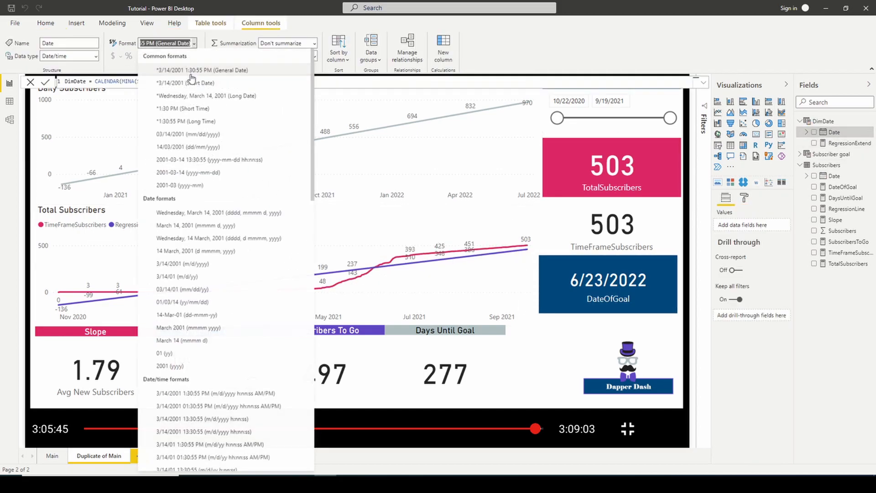
{"action": "left_click", "coordinate": [196, 83]}
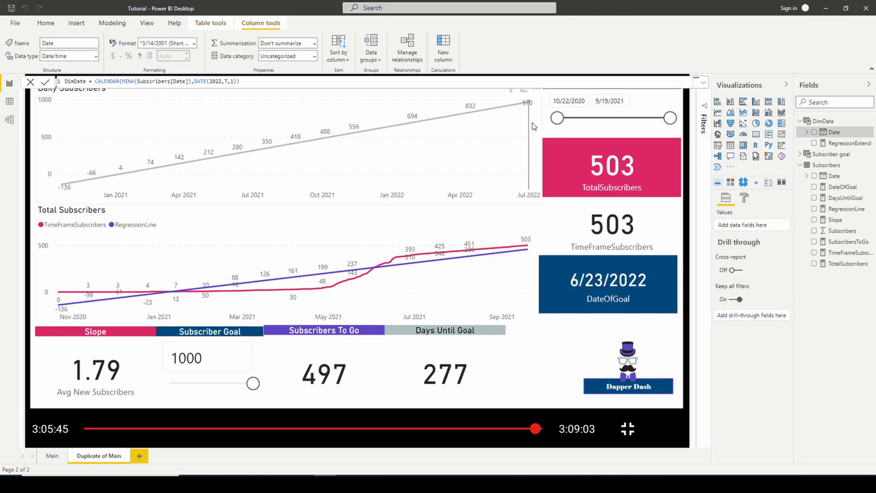
{"action": "left_click", "coordinate": [538, 366]}
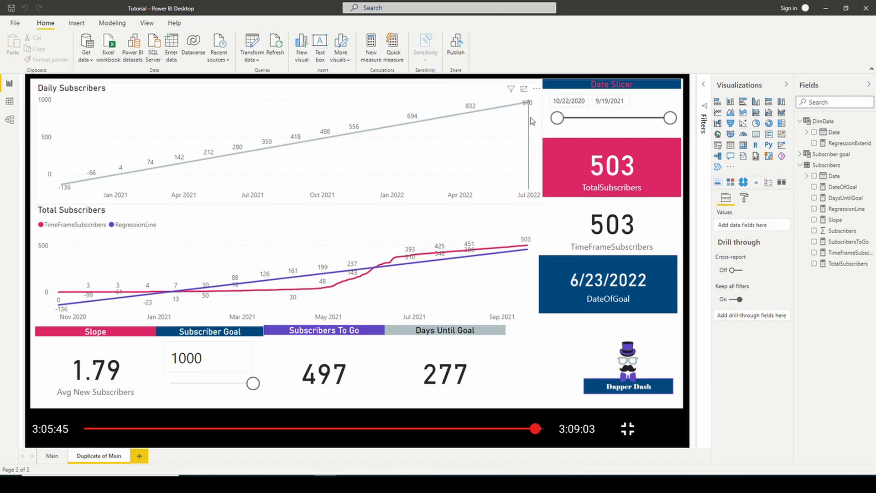
{"action": "mouse_move", "coordinate": [535, 121]}
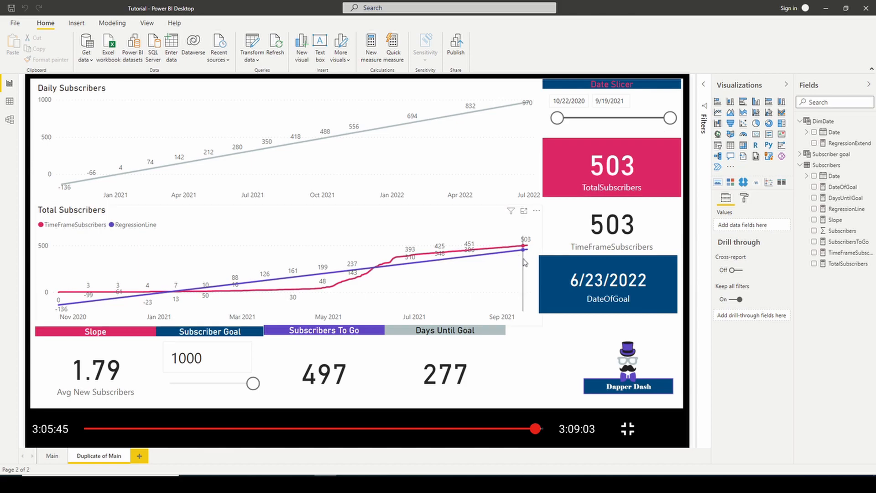
{"action": "mouse_move", "coordinate": [529, 258]}
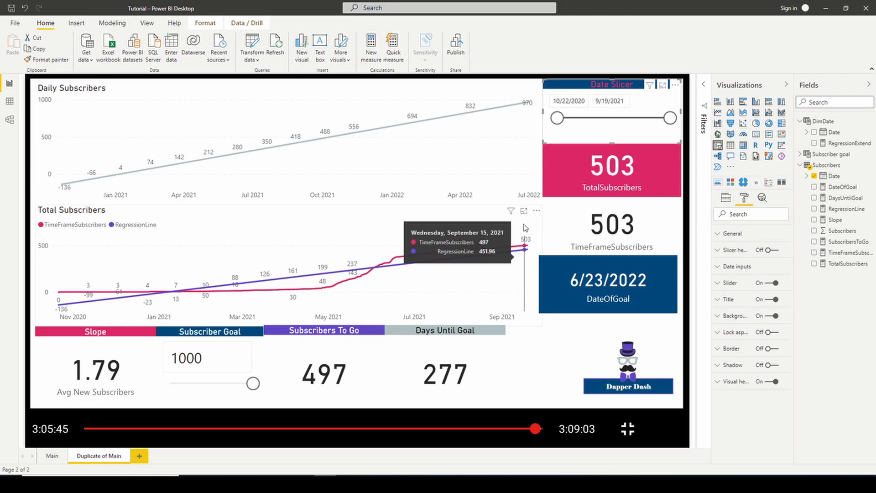
Step: In the data model, move DimDate beneath Subscribers, relate the two tables by their Date columns, and return to the report
{"action": "left_click", "coordinate": [436, 290]}
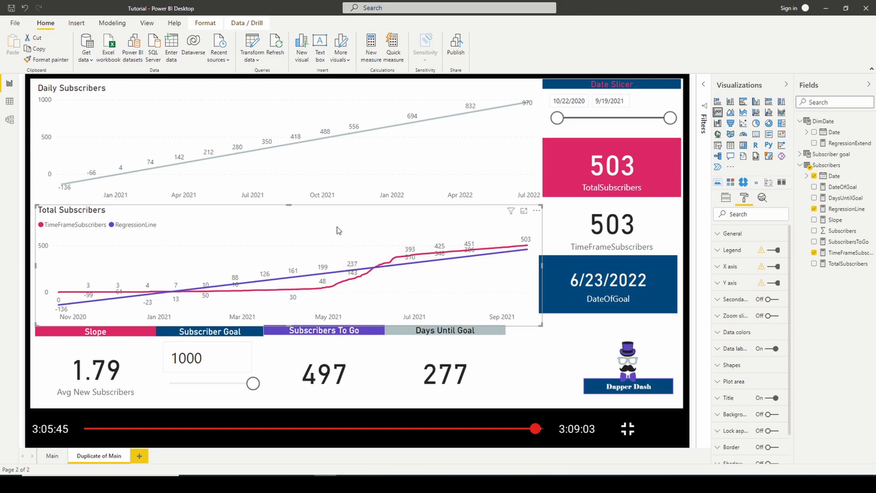
{"action": "left_click", "coordinate": [10, 120]}
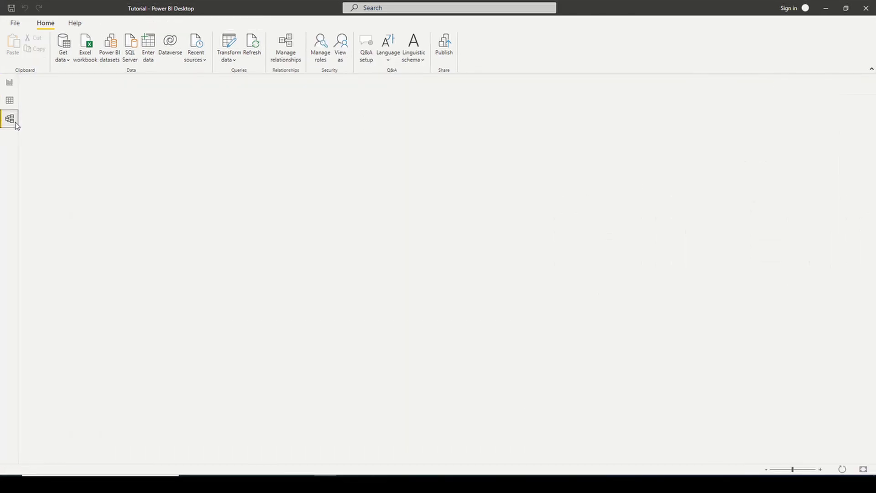
{"action": "left_click_drag", "start_coordinate": [461, 118], "coordinate": [119, 203]}
{"action": "left_click_drag", "start_coordinate": [73, 135], "coordinate": [119, 224]}
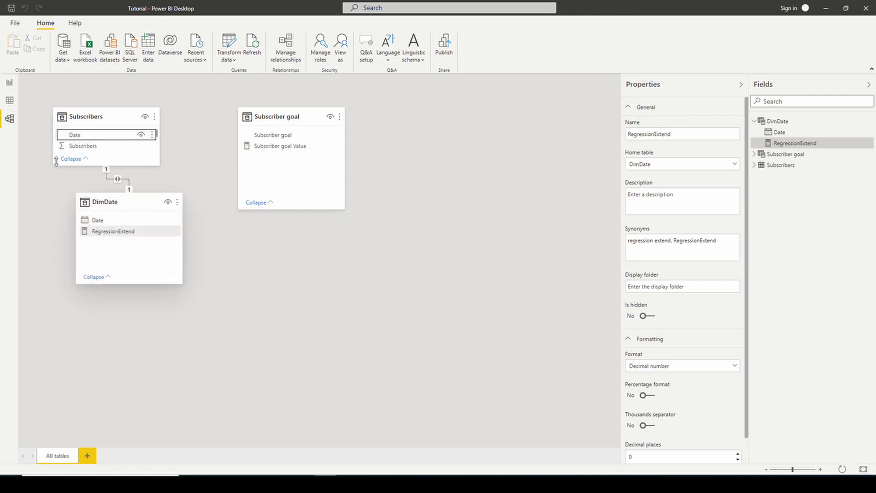
{"action": "left_click", "coordinate": [10, 84]}
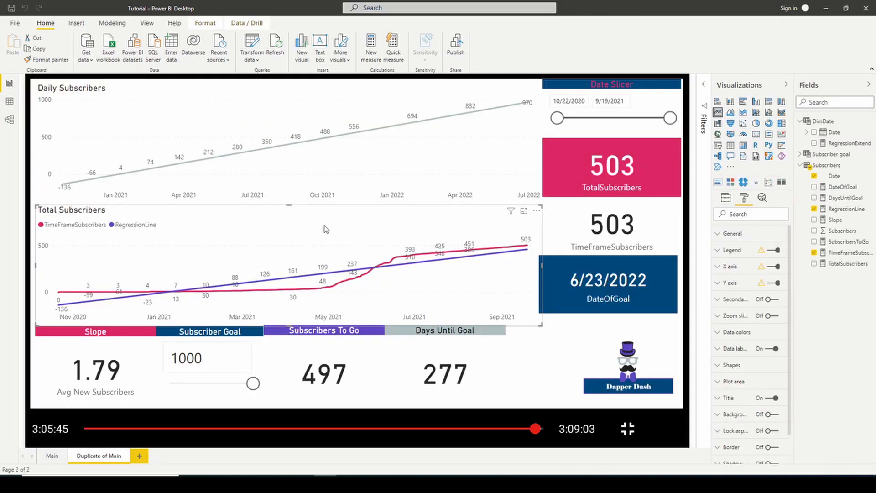
Step: In the Total Subscribers chart, replace RegressionLine with RegressionExtend and the axis field with DimDate's Date, shown as plain Date
{"action": "left_click", "coordinate": [726, 197]}
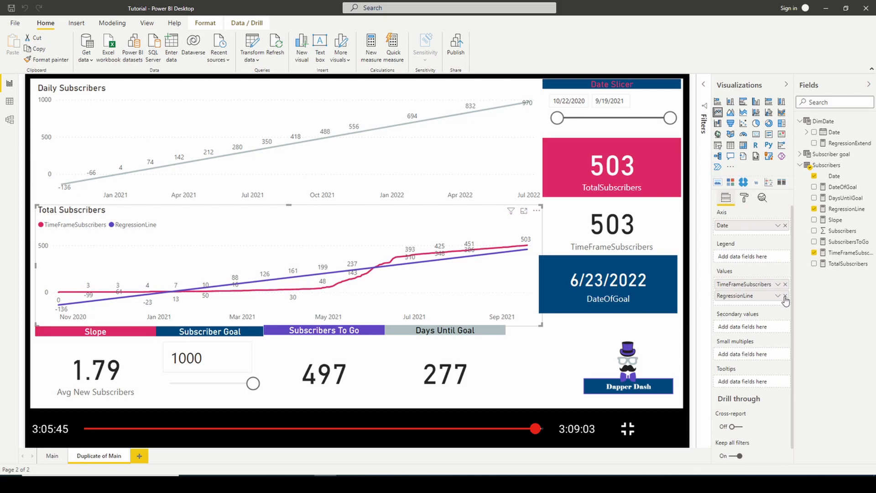
{"action": "left_click", "coordinate": [785, 297]}
{"action": "left_click_drag", "start_coordinate": [847, 143], "coordinate": [765, 294]}
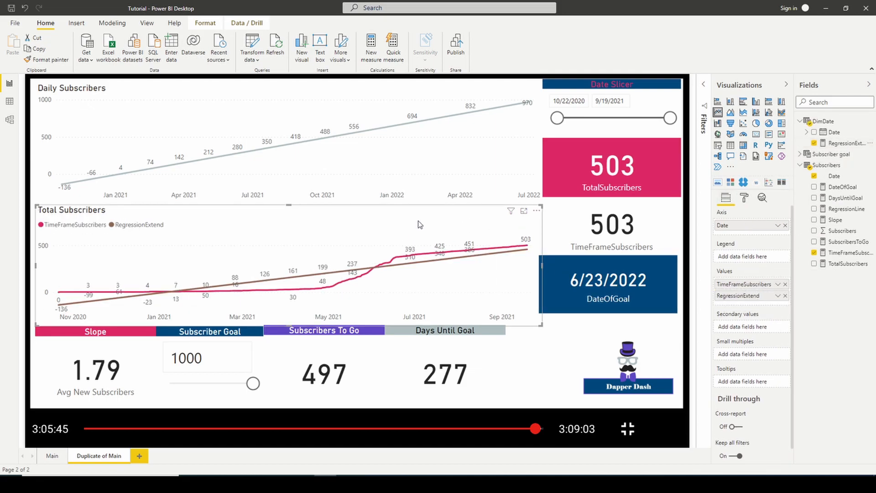
{"action": "left_click", "coordinate": [785, 225]}
{"action": "left_click_drag", "start_coordinate": [835, 132], "coordinate": [765, 220]}
{"action": "left_click", "coordinate": [780, 227]}
{"action": "left_click", "coordinate": [800, 286]}
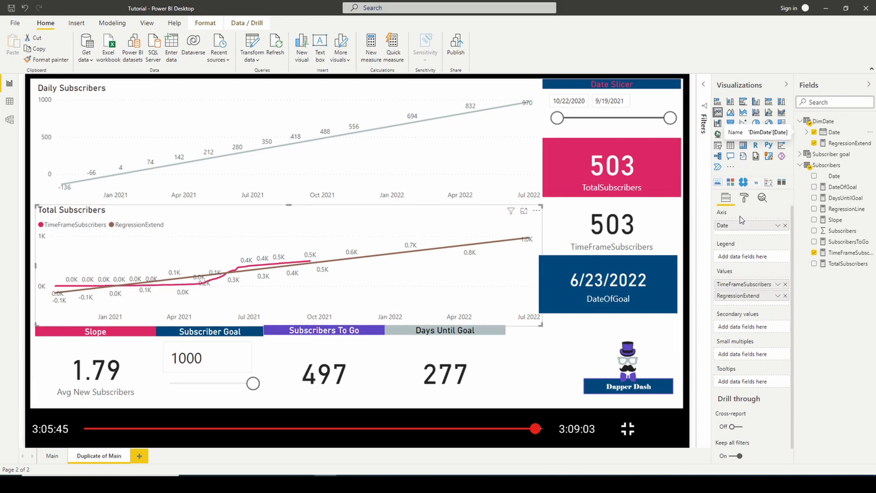
Step: Set the display units of the Total Subscribers chart's data labels to None
{"action": "left_click", "coordinate": [744, 199]}
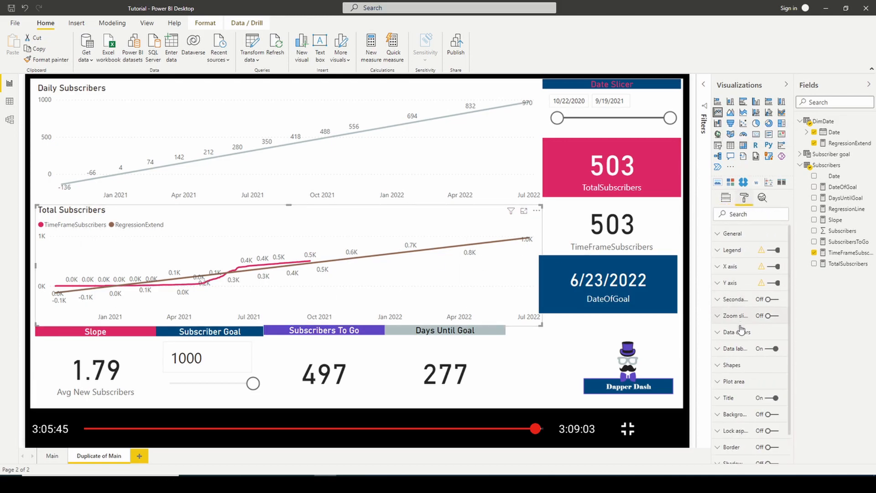
{"action": "left_click", "coordinate": [741, 348]}
{"action": "left_click", "coordinate": [742, 405]}
{"action": "left_click", "coordinate": [739, 426]}
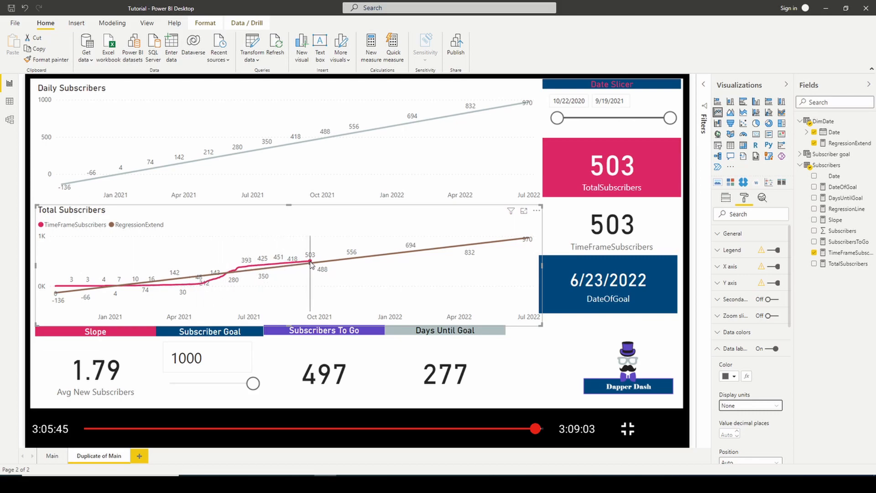
{"action": "mouse_move", "coordinate": [312, 264]}
Step: Try the date slicer at 12/7/2020 to 6/17/2021 and 2/3/2021 to 9/19/2021, and restore its start to 10/22/2020
{"action": "left_click_drag", "start_coordinate": [670, 118], "coordinate": [638, 119]}
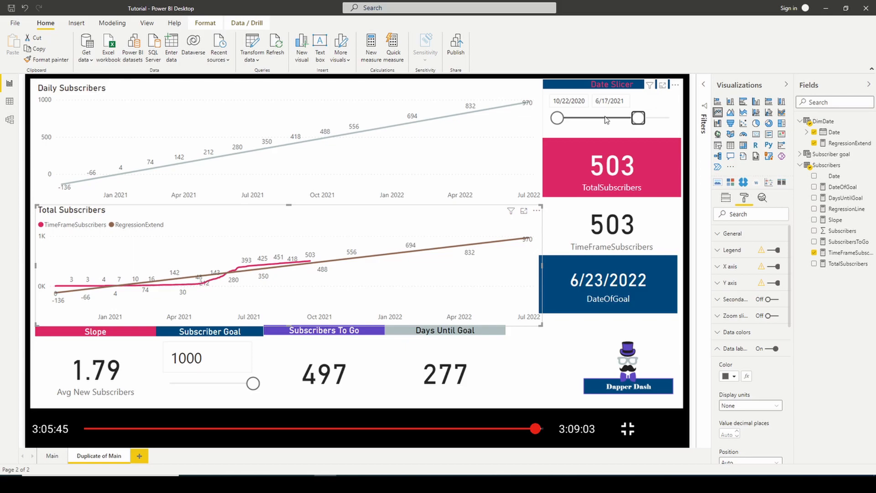
{"action": "left_click_drag", "start_coordinate": [557, 118], "coordinate": [573, 119]}
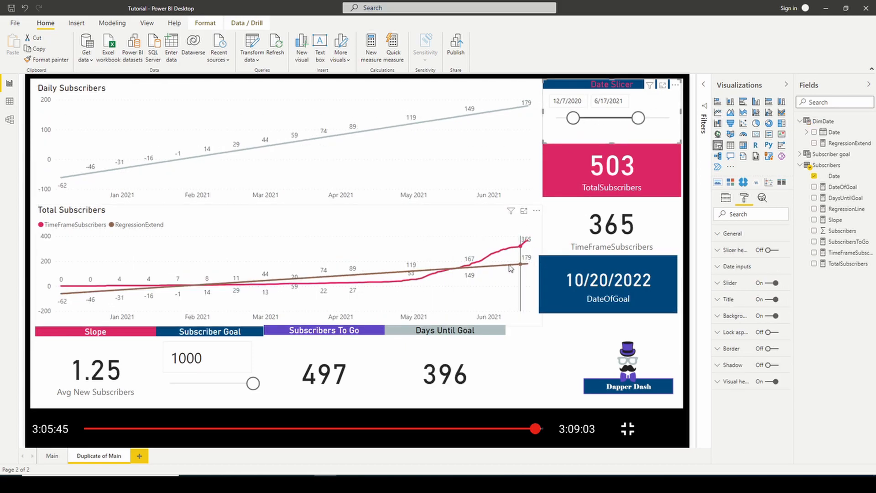
{"action": "left_click_drag", "start_coordinate": [574, 118], "coordinate": [670, 119]}
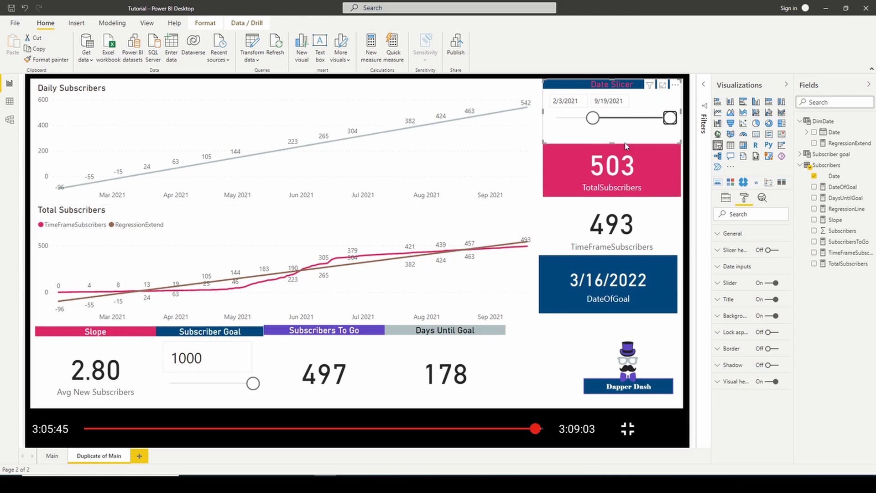
{"action": "left_click_drag", "start_coordinate": [592, 119], "coordinate": [557, 118]}
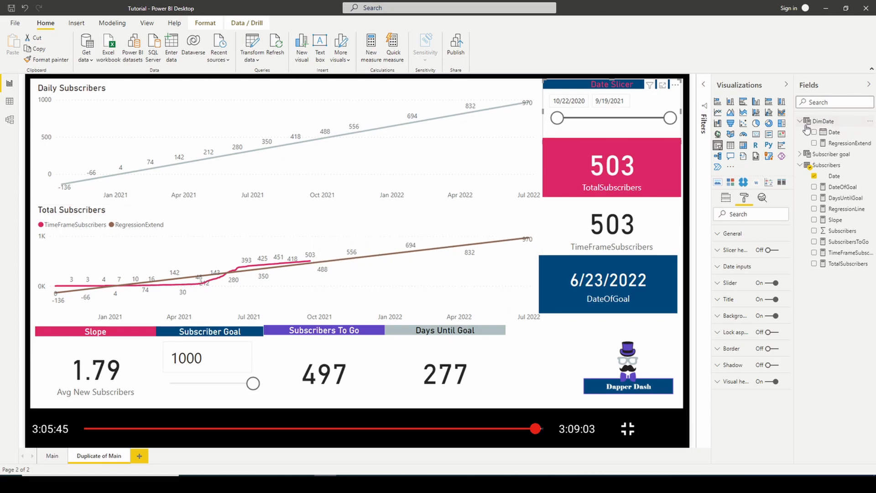
Step: Examine the SUMX arguments in the RegressionExtend formula, and return to the two subscriber charts
{"action": "left_click", "coordinate": [845, 145]}
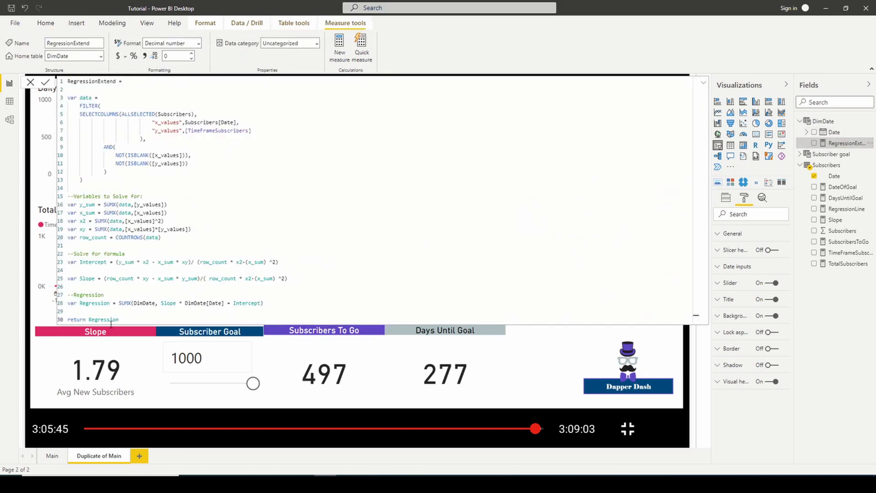
{"action": "left_click_drag", "start_coordinate": [136, 304], "coordinate": [260, 303]}
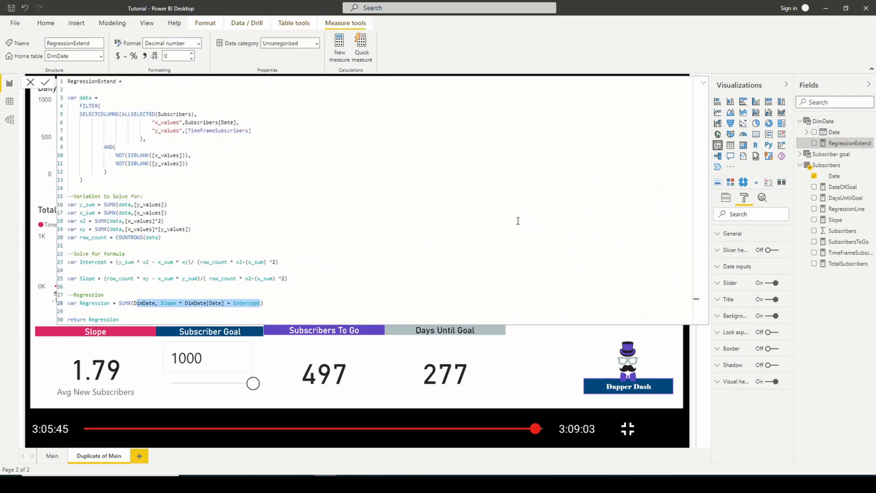
{"action": "double_click", "coordinate": [553, 402]}
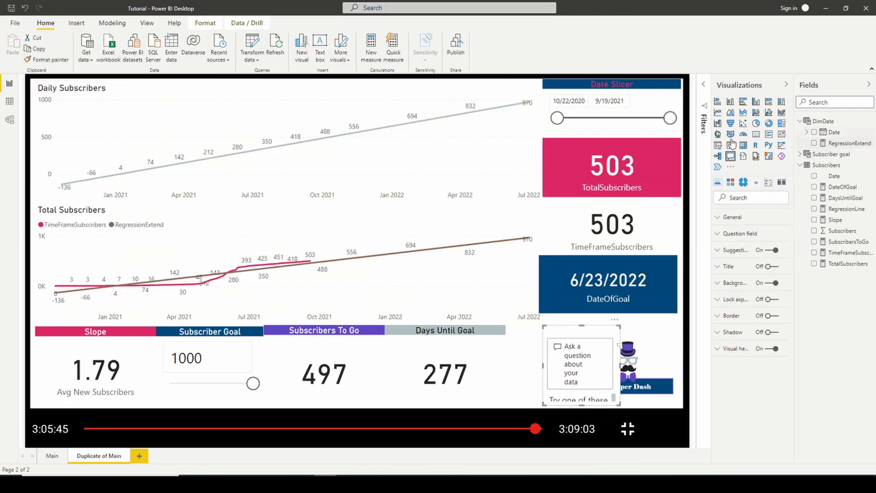
{"action": "left_click", "coordinate": [320, 227]}
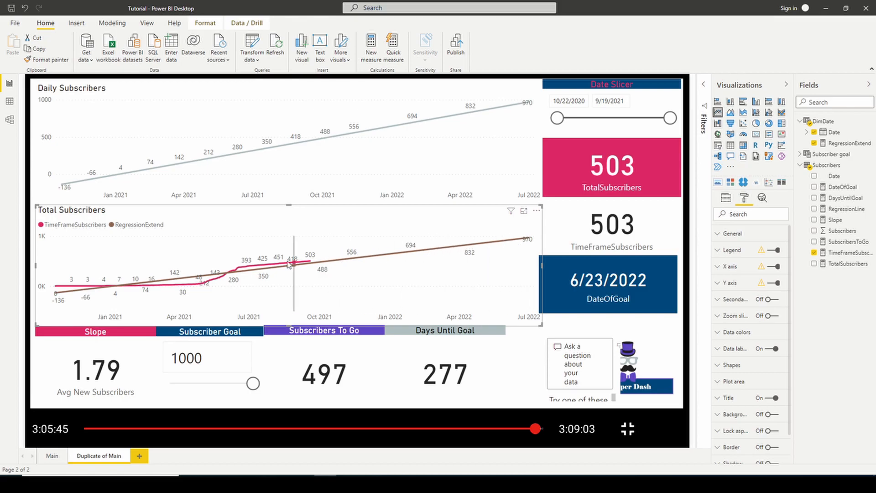
{"action": "left_click", "coordinate": [292, 106]}
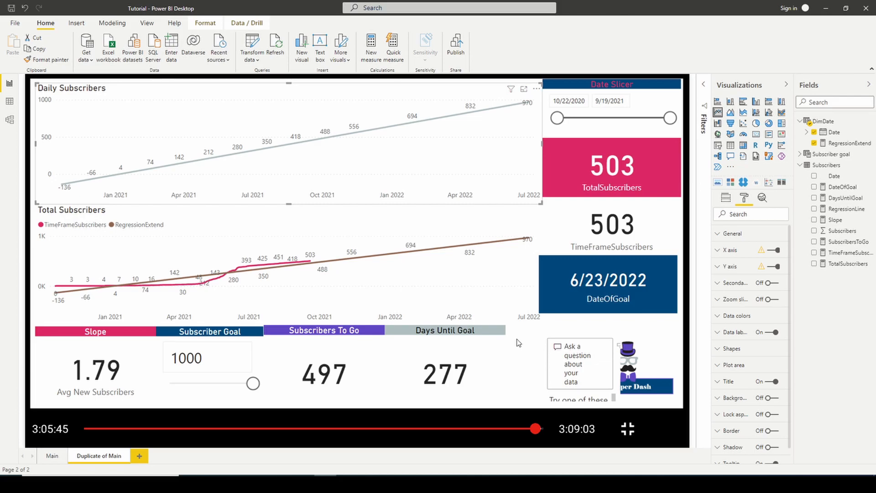
Step: Open the Subscriber Goal value for editing
{"action": "left_click", "coordinate": [237, 358]}
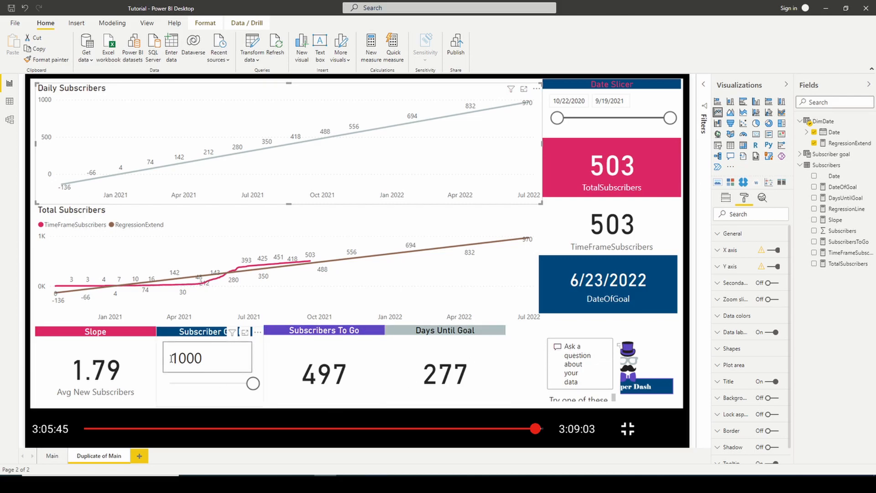
{"action": "double_click", "coordinate": [233, 357]}
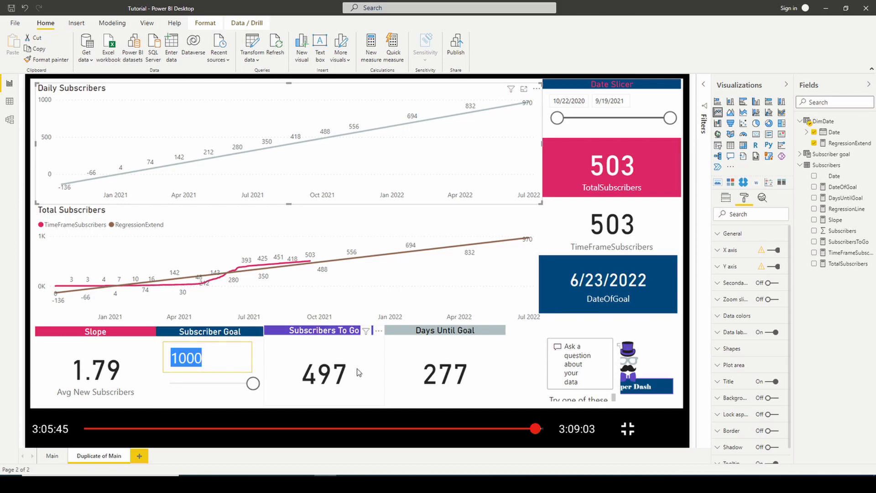